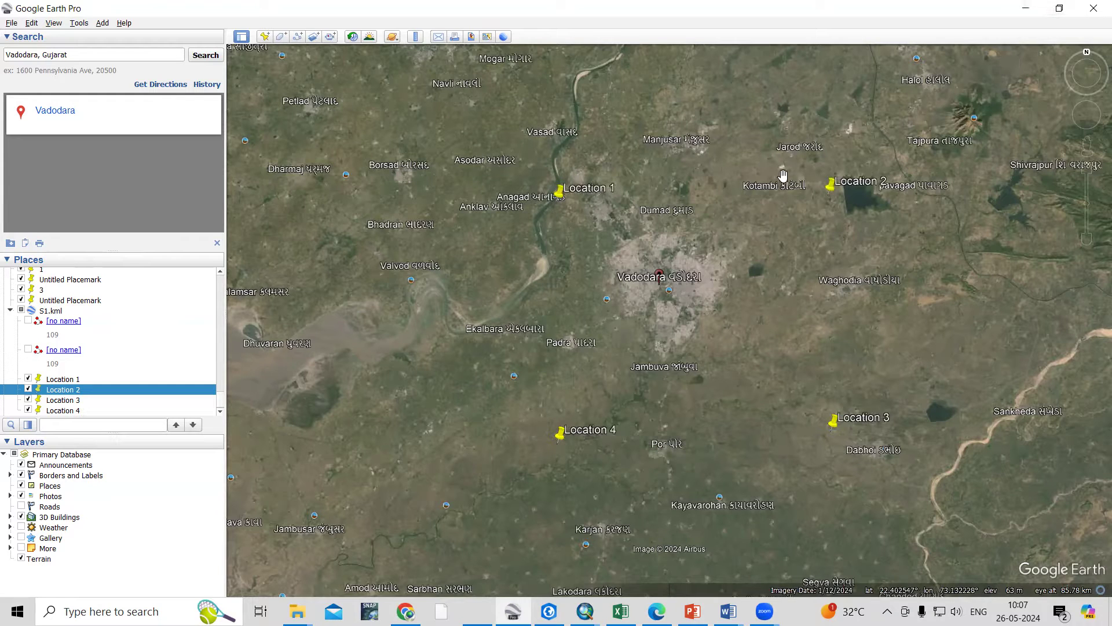
Minimize Google Earth Pro so the MyProject78 map in ArcGIS Pro is visible
left_click(1025, 8)
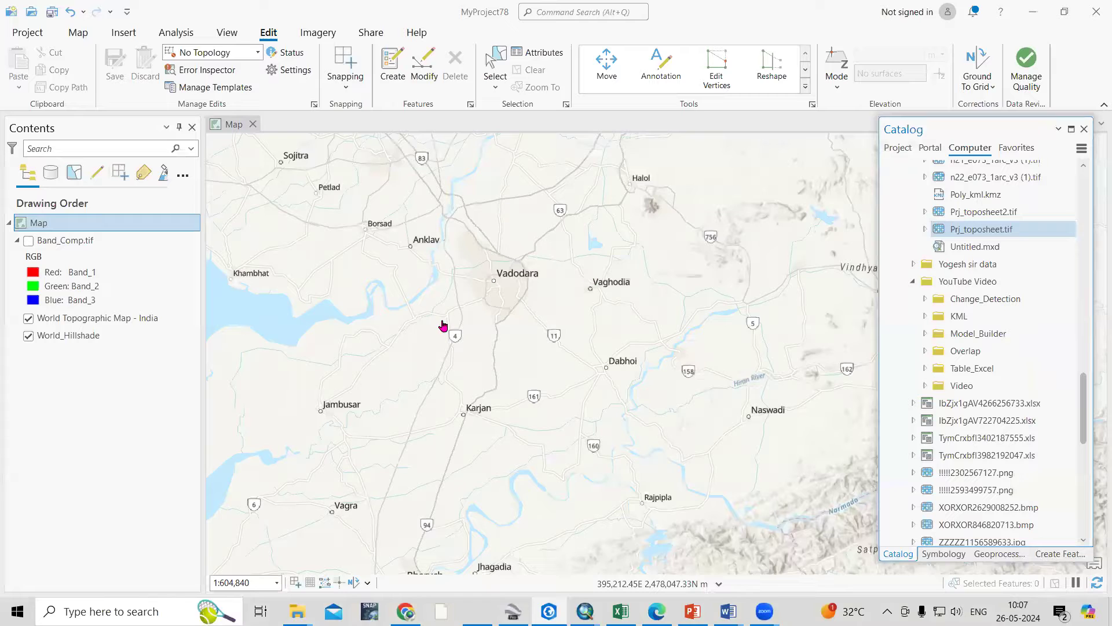
left_click(469, 297)
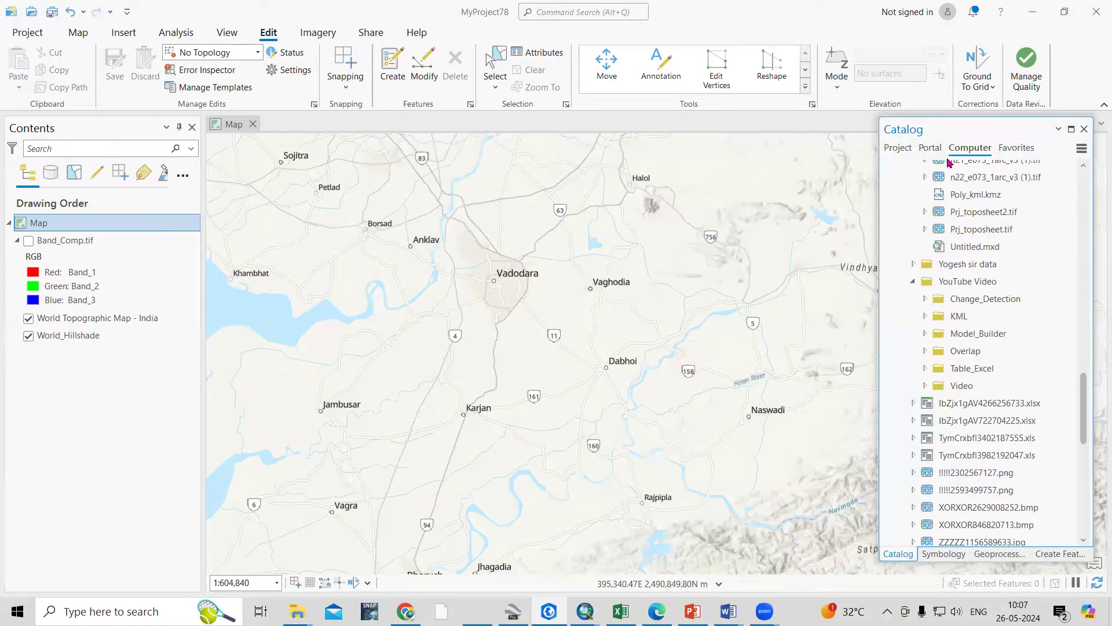
left_click(225, 33)
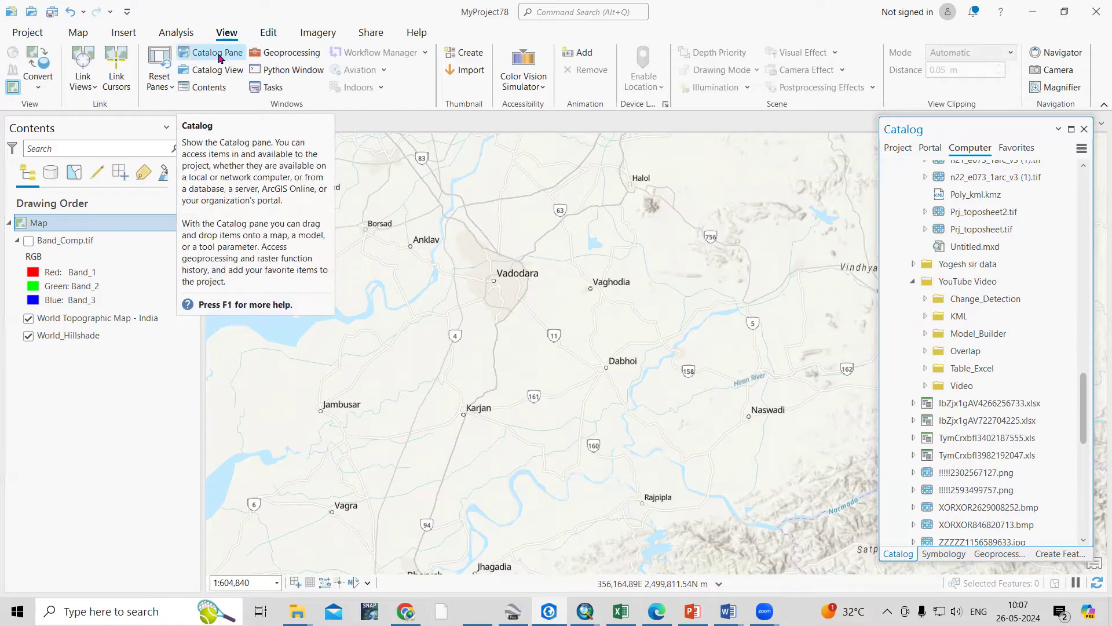
left_click(219, 57)
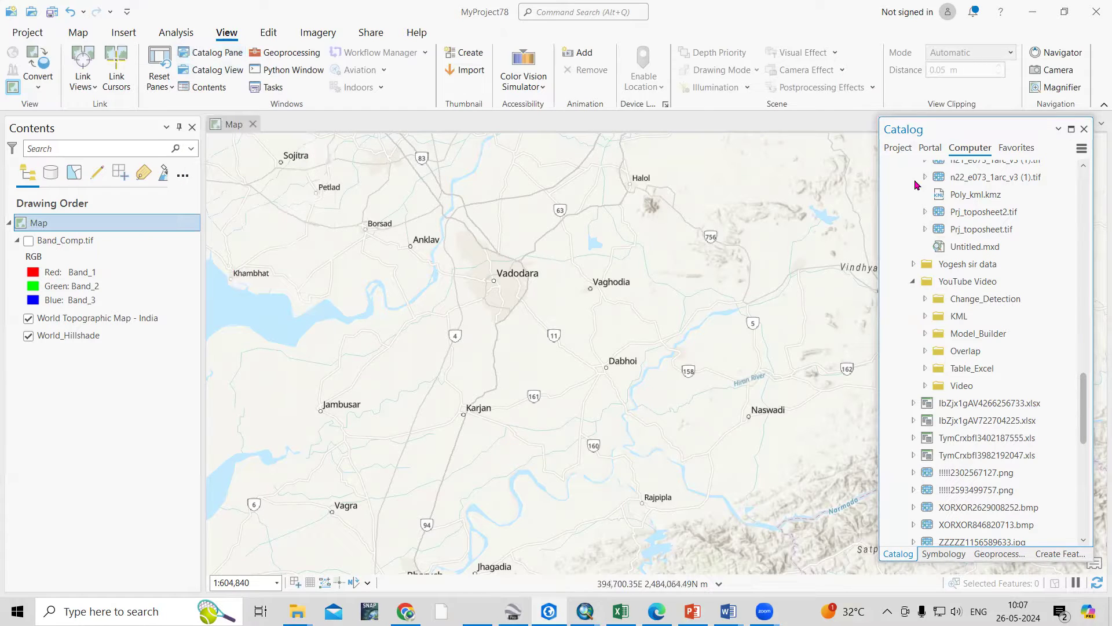
scroll(922, 160, "up", 6)
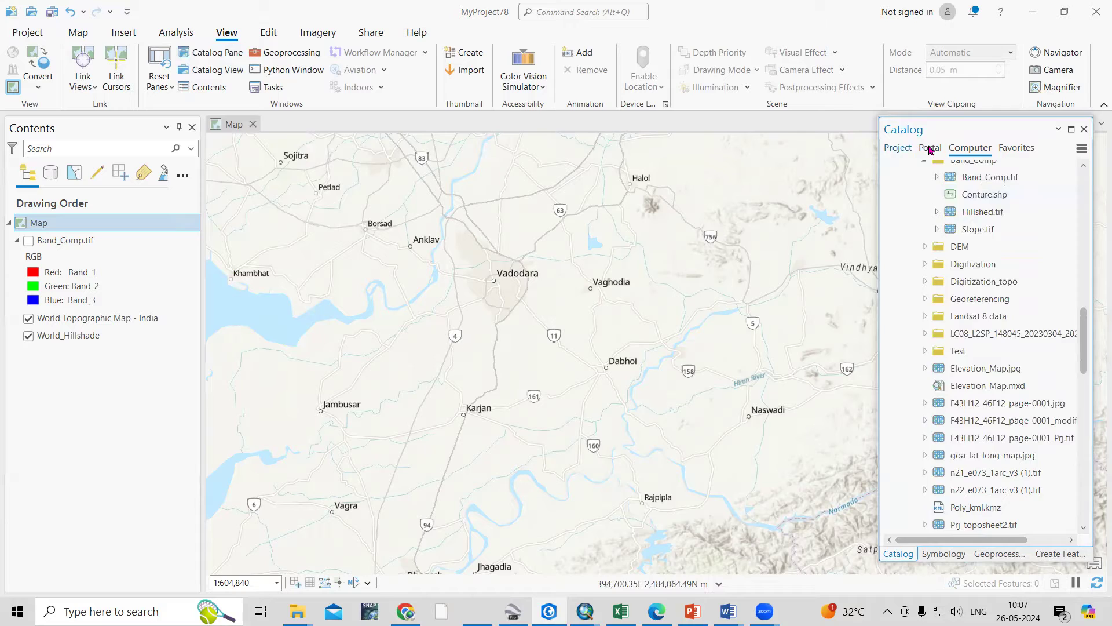
left_click(898, 148)
left_click(940, 148)
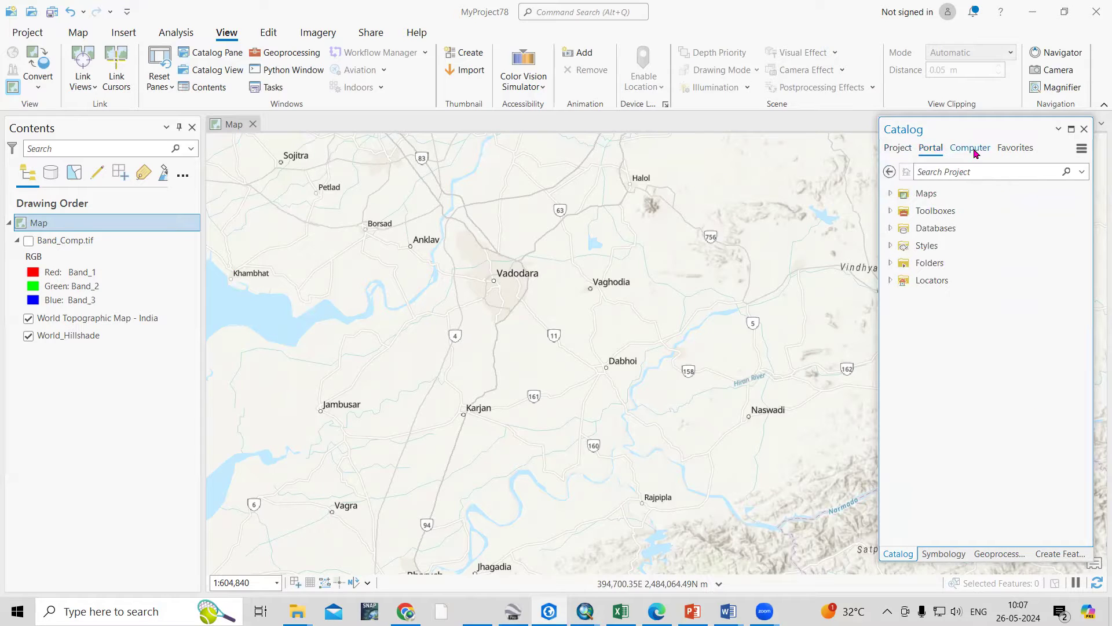
left_click(971, 149)
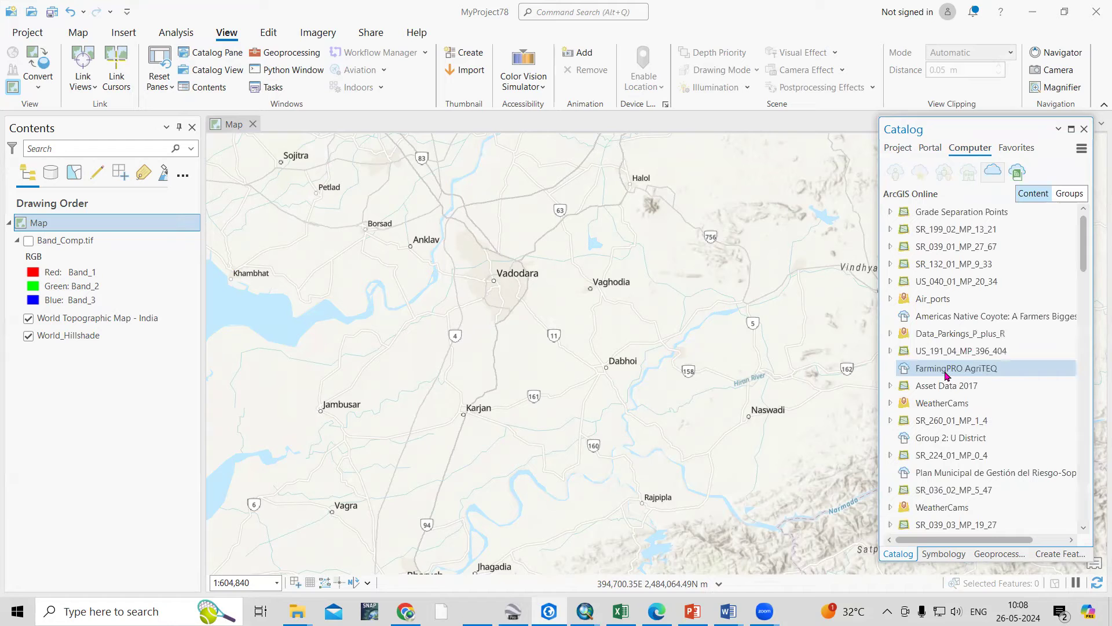
left_click(930, 148)
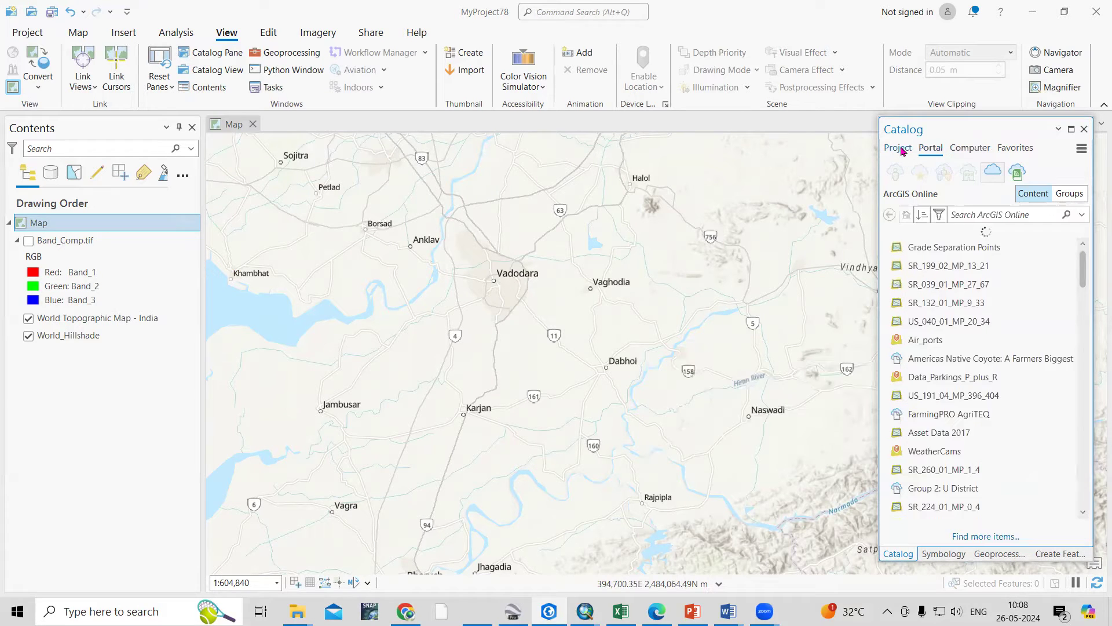
left_click(970, 148)
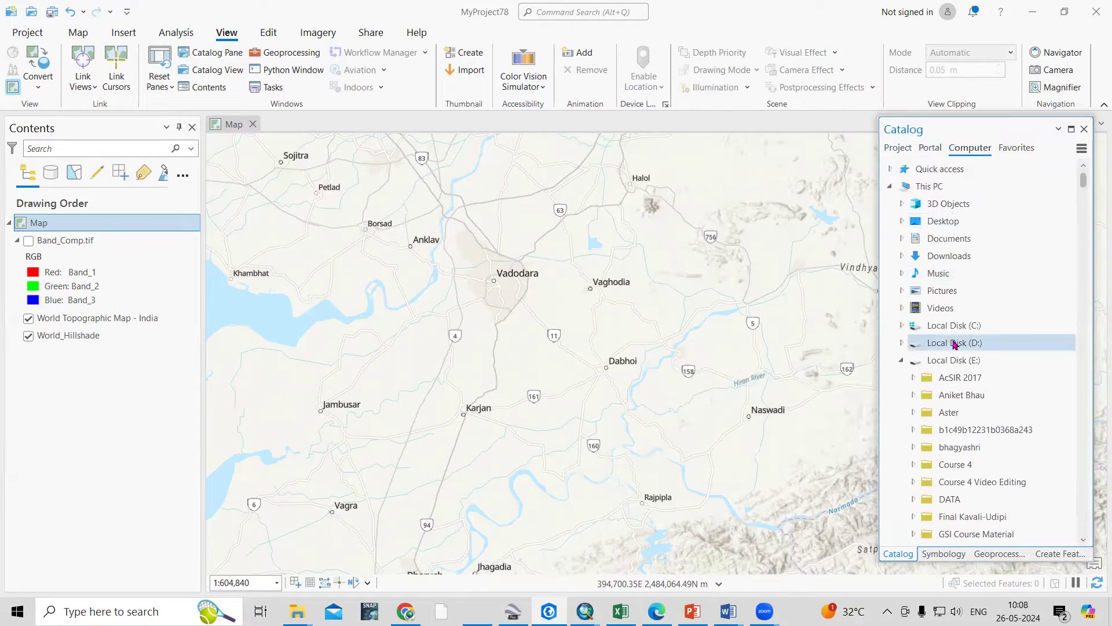
scroll(985, 371, "down", 1)
scroll(971, 298, "down", 9)
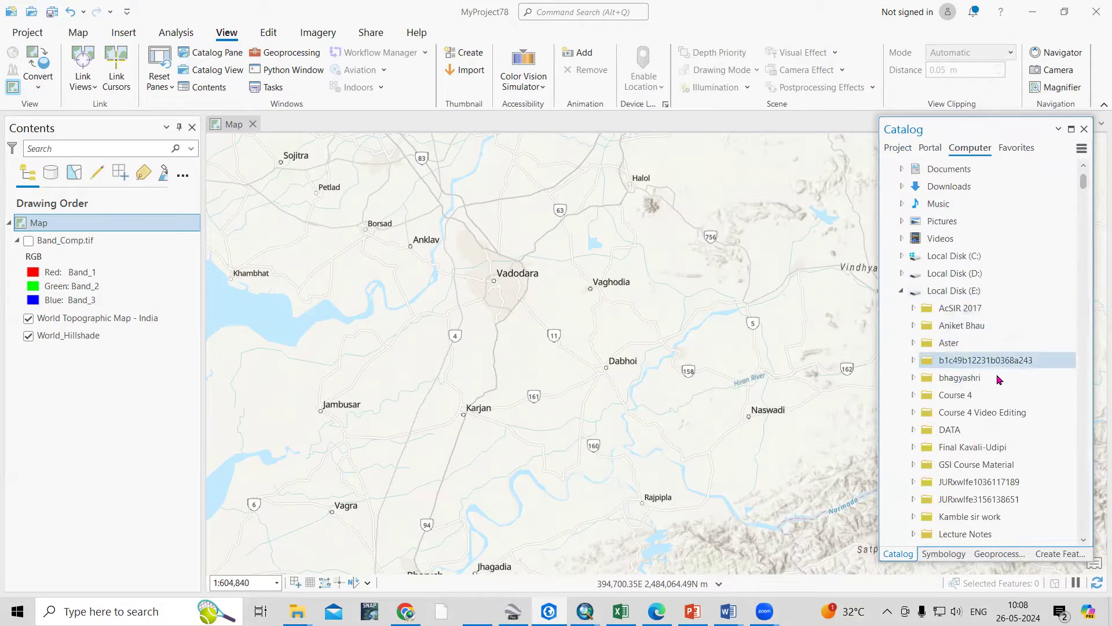
scroll(1011, 431, "down", 8)
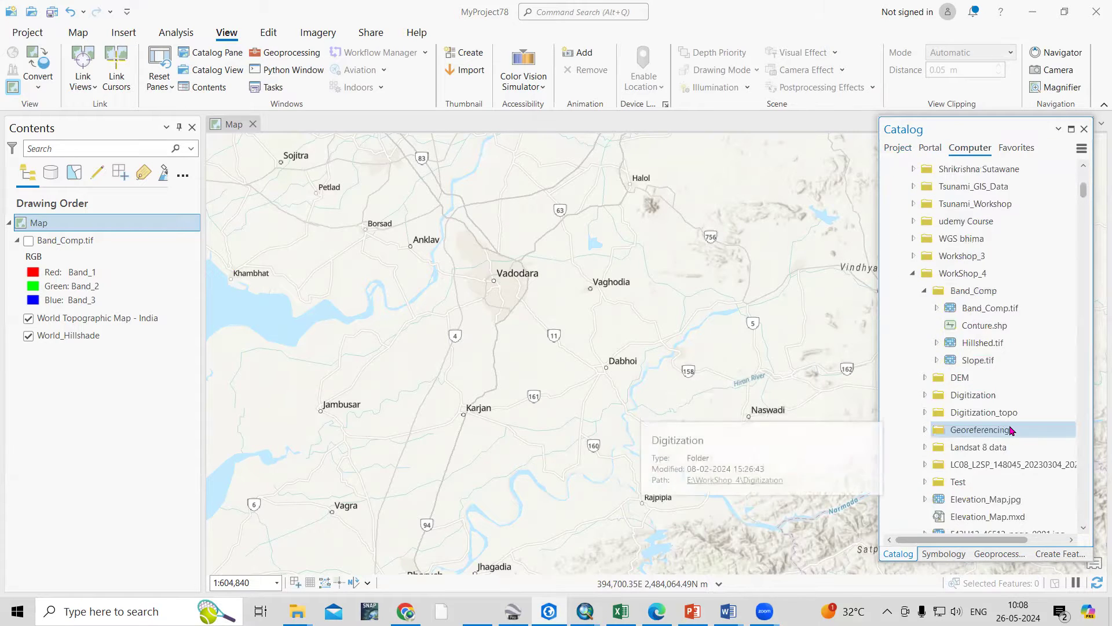
scroll(1011, 431, "down", 1)
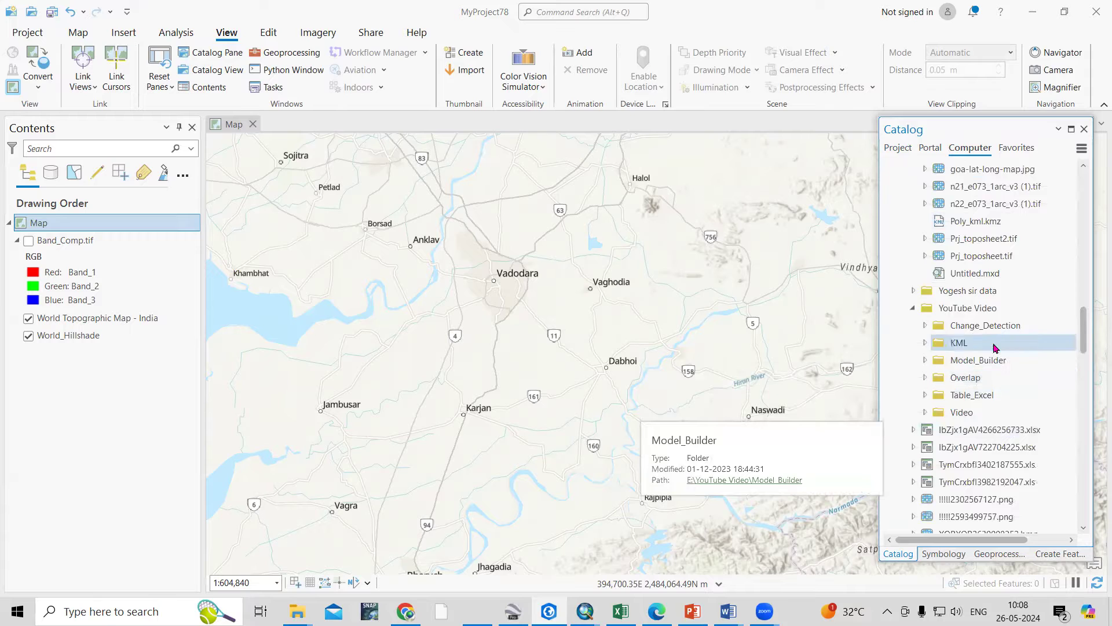
Create a new folder named Location inside the YouTube Video folder
right_click(997, 309)
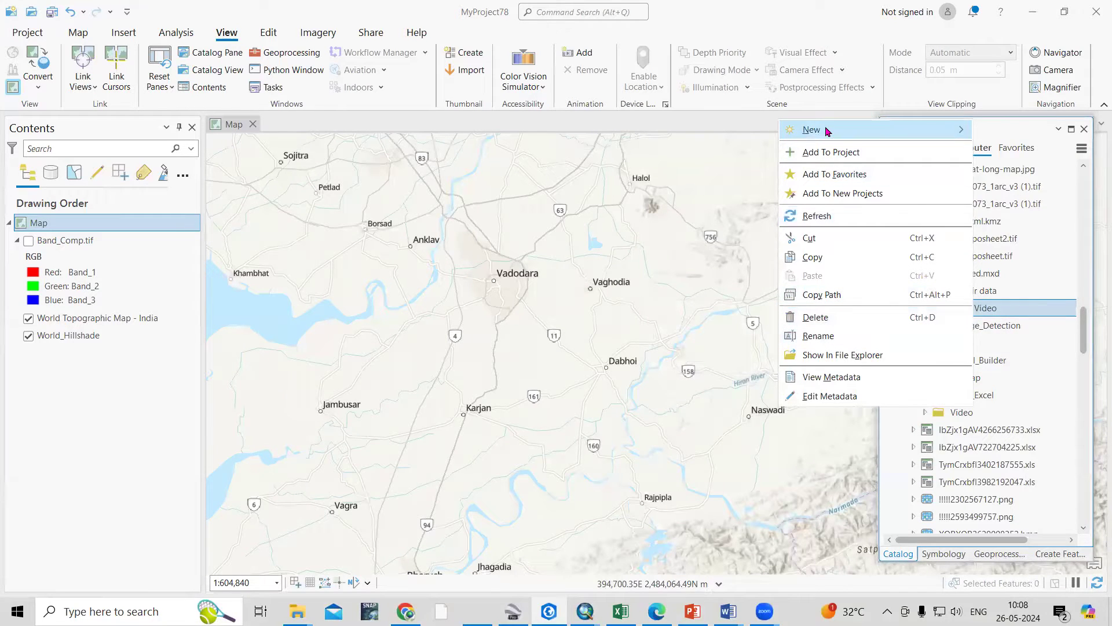
mouse_move(827, 130)
left_click(1001, 132)
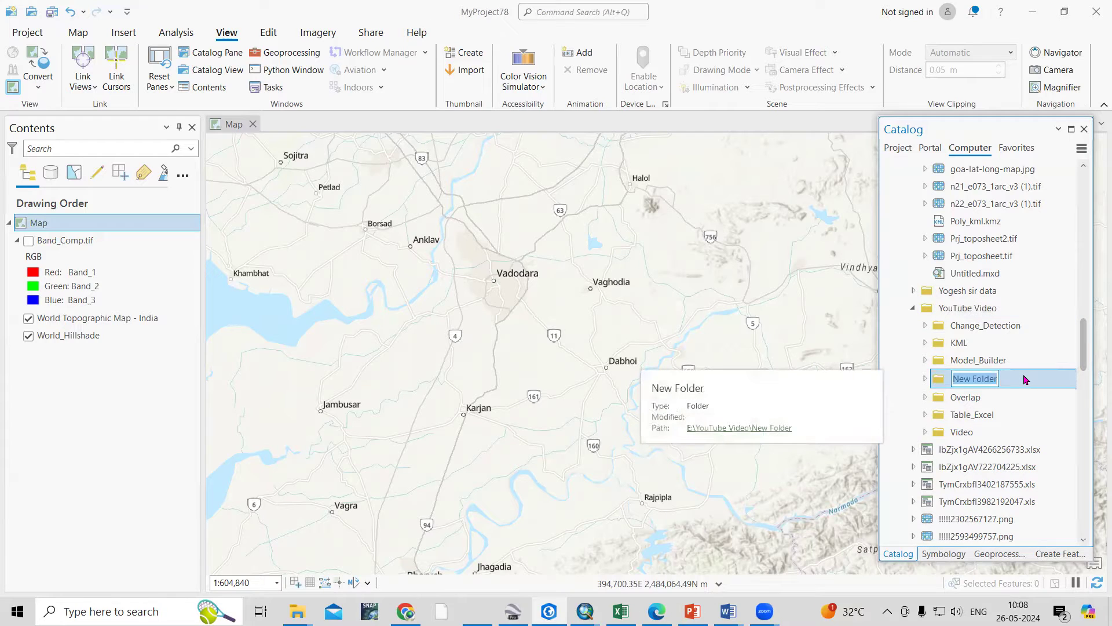
type("Locatio")
key("Return")
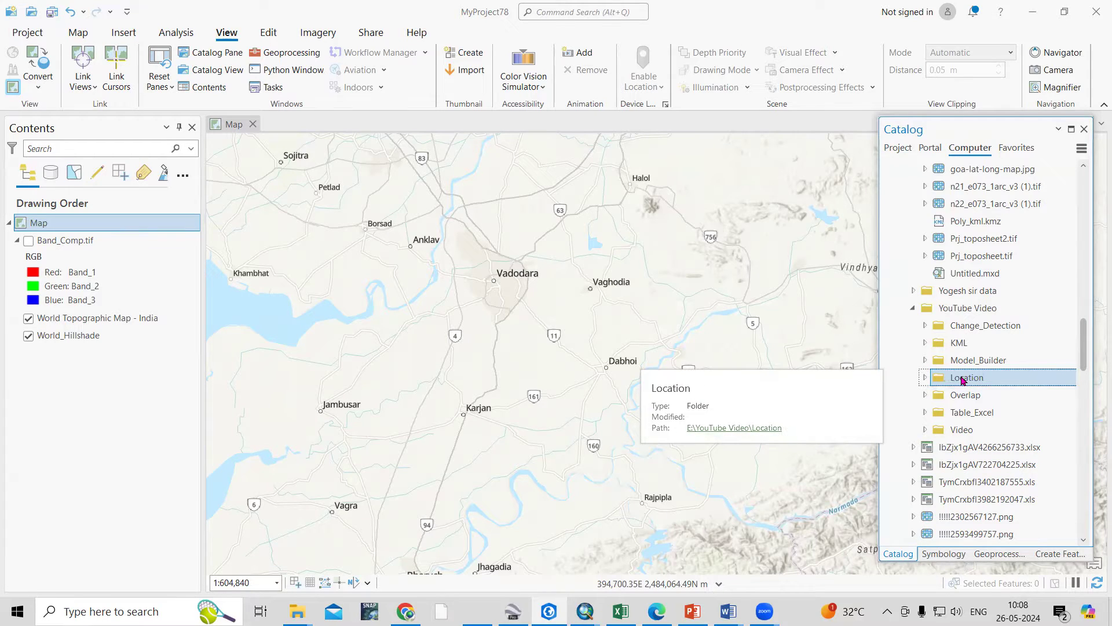
Start a new shapefile stored in the Location folder
right_click(963, 380)
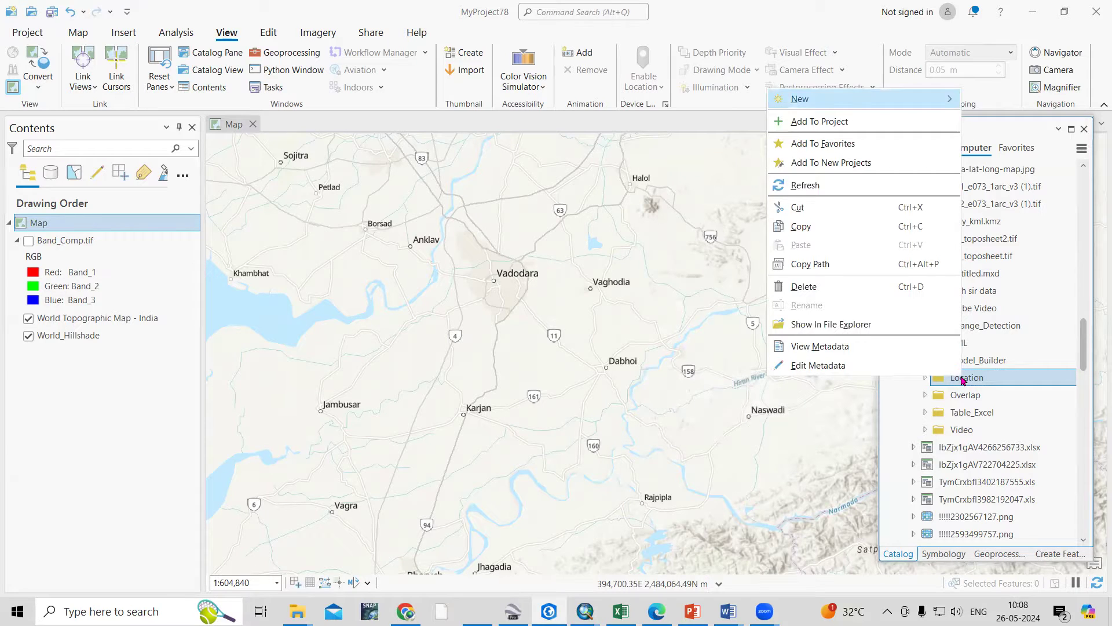
mouse_move(826, 104)
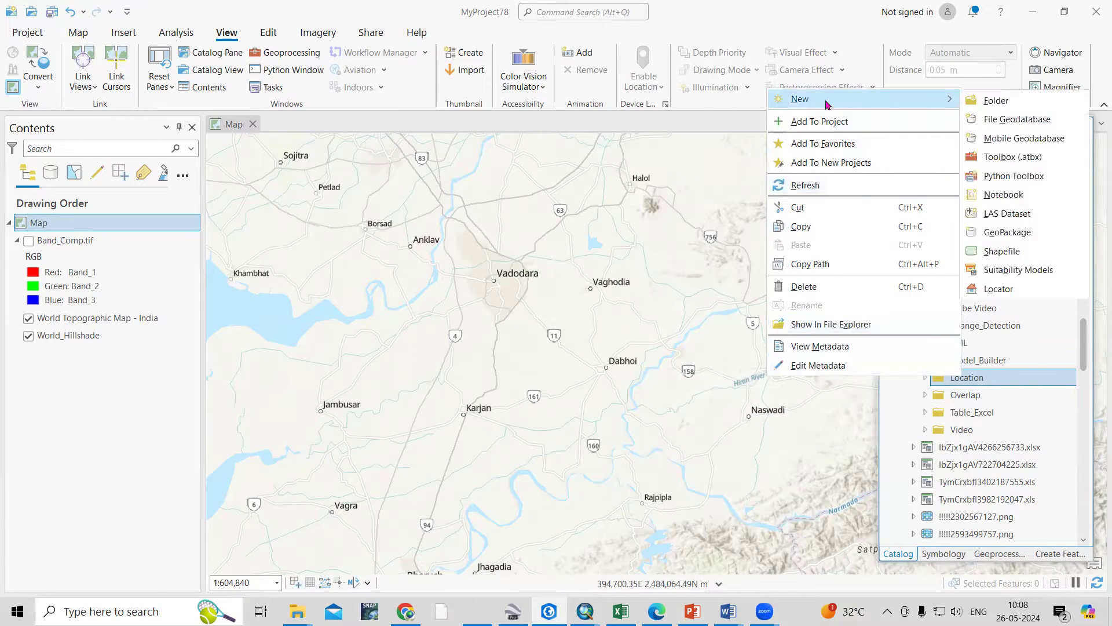
left_click(1039, 258)
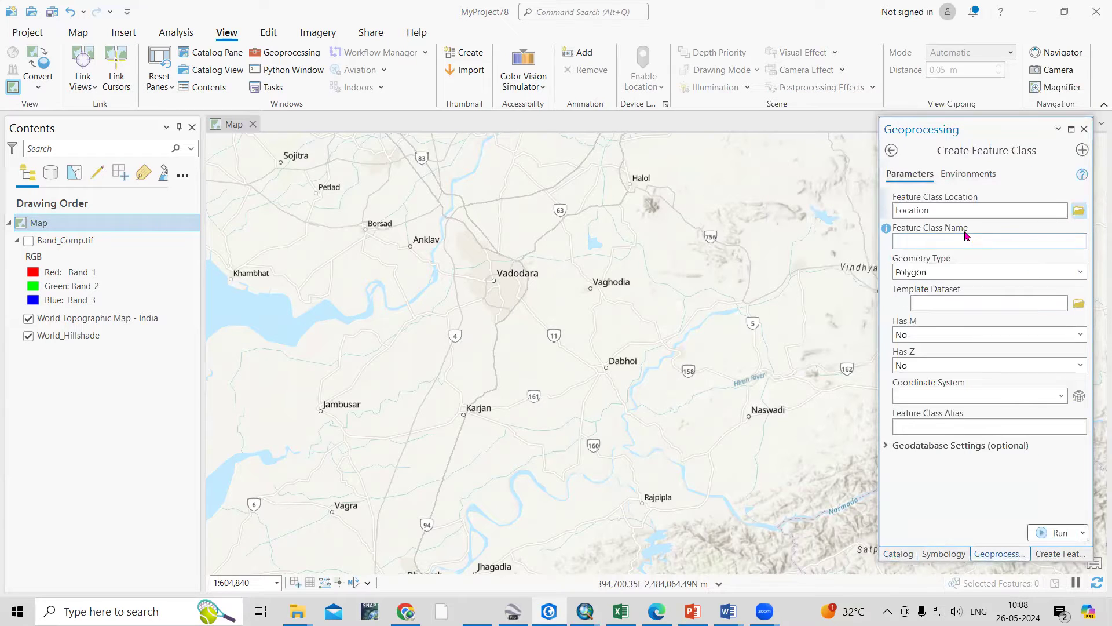
Name the new shapefile Location_File and set its geometry type to Point
left_click(962, 209)
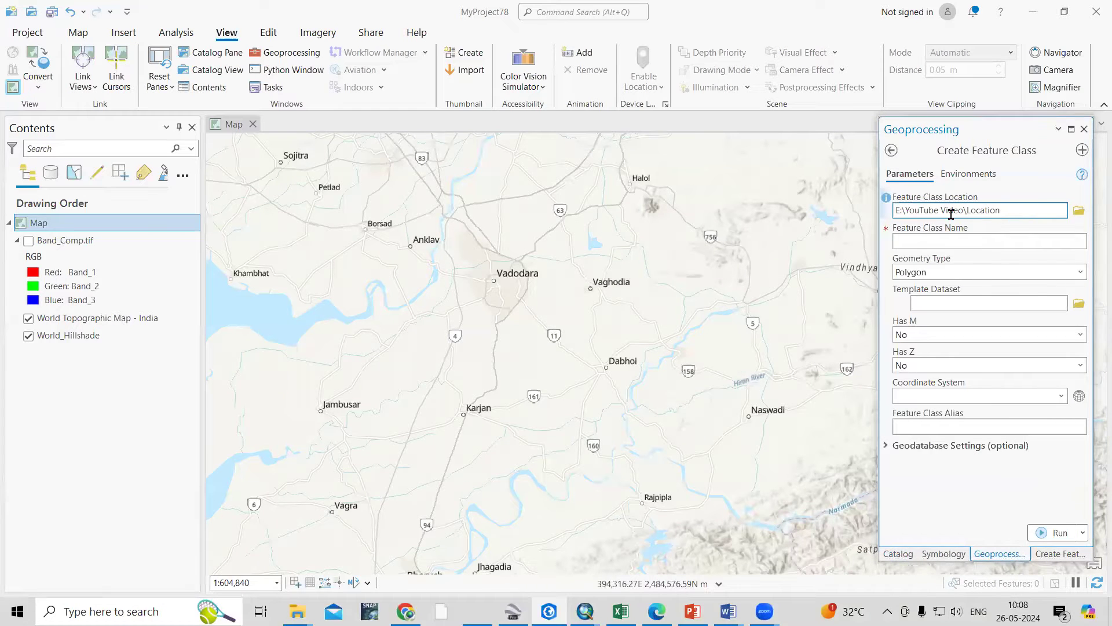
left_click(919, 243)
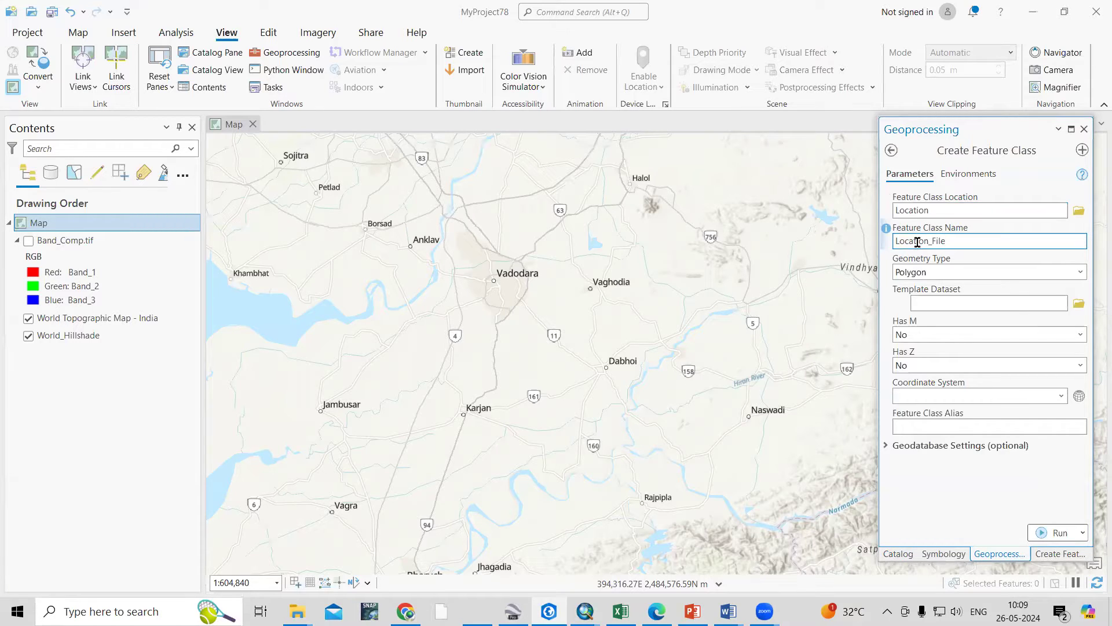
left_click(1082, 274)
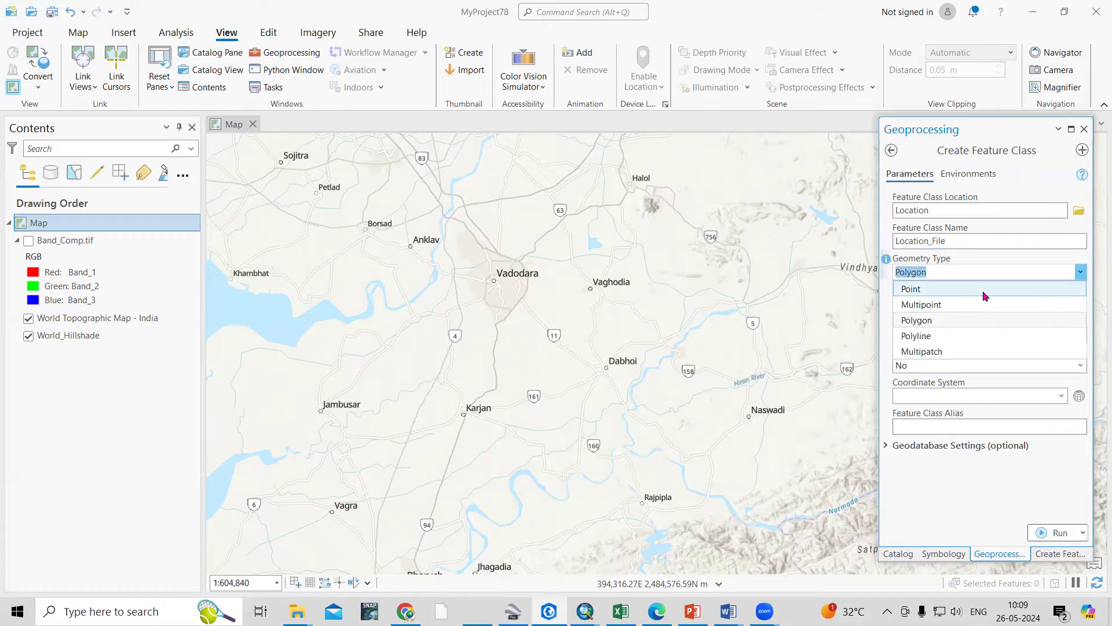
left_click(975, 298)
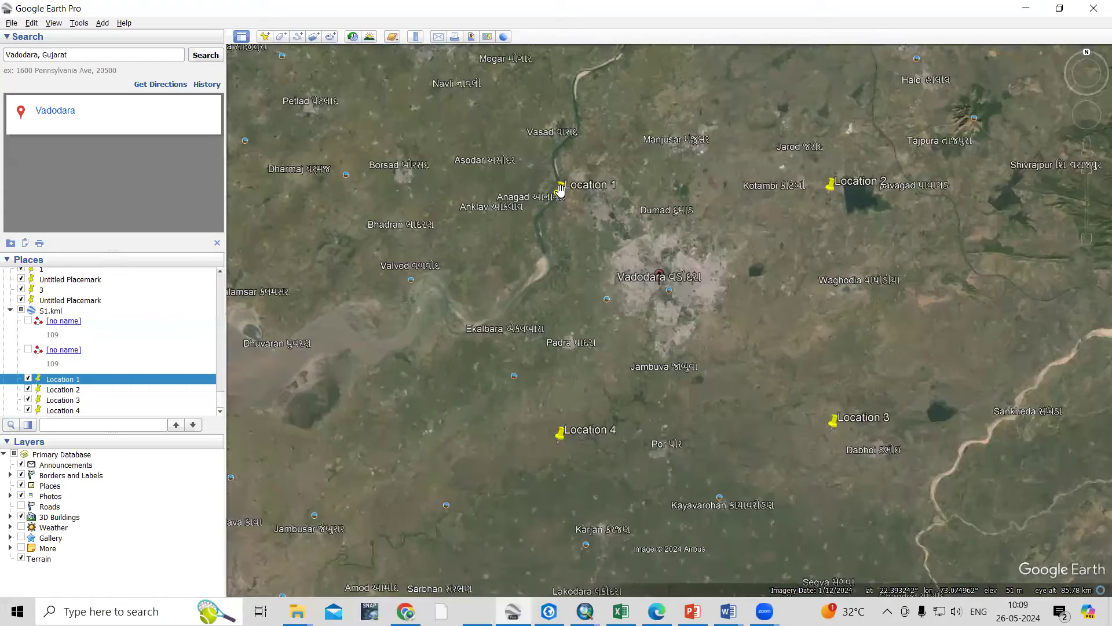
Check Location 1's latitude 22.382636° and longitude 73.069562° in its placemark properties
right_click(560, 188)
left_click(631, 343)
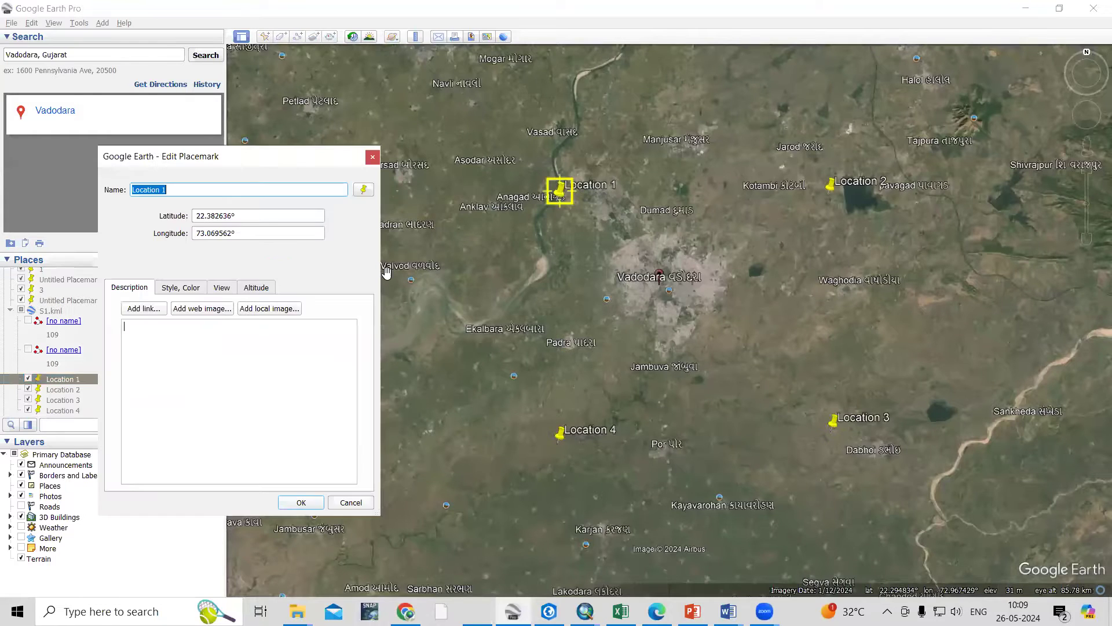
left_click(240, 234)
left_click(253, 218)
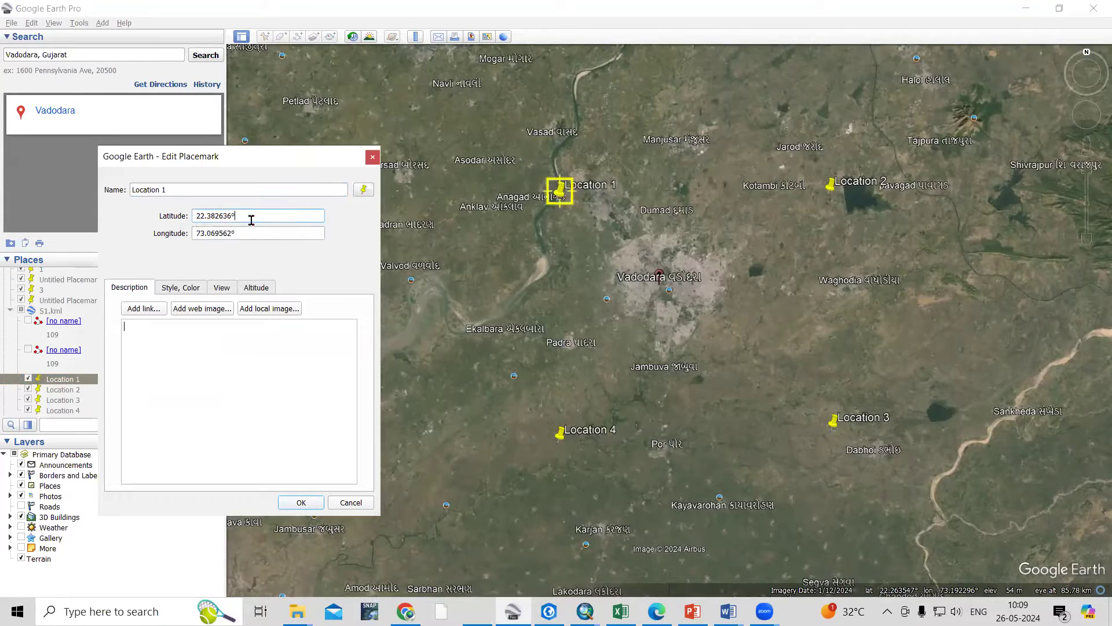
left_click(259, 235)
left_click(257, 216)
left_click(259, 235)
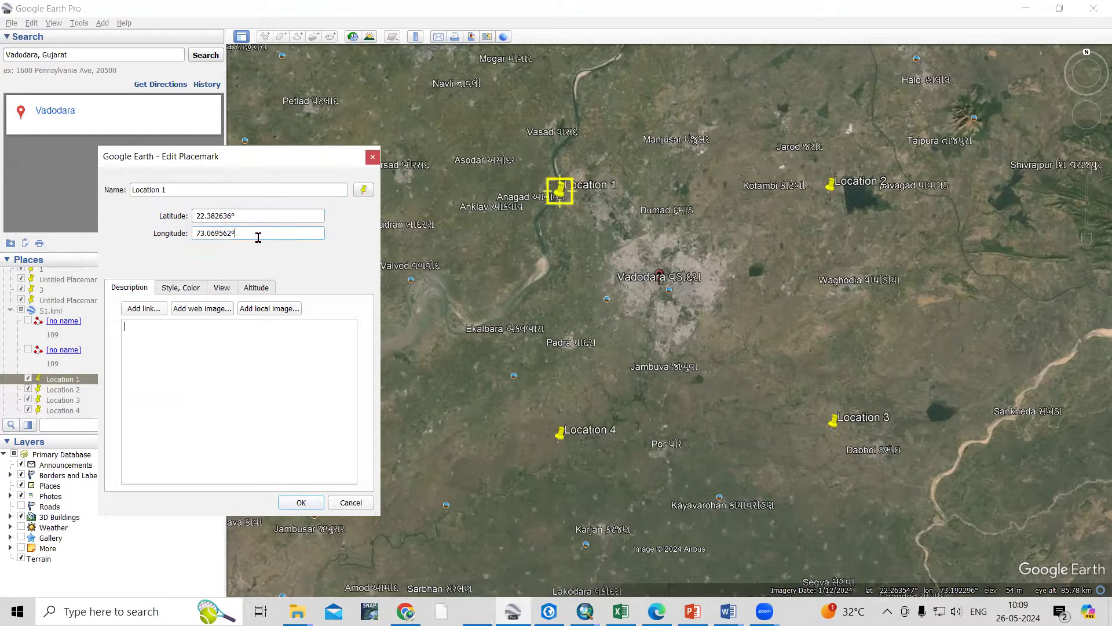
Close Location 1's placemark details and return to ArcGIS Pro
left_click(574, 564)
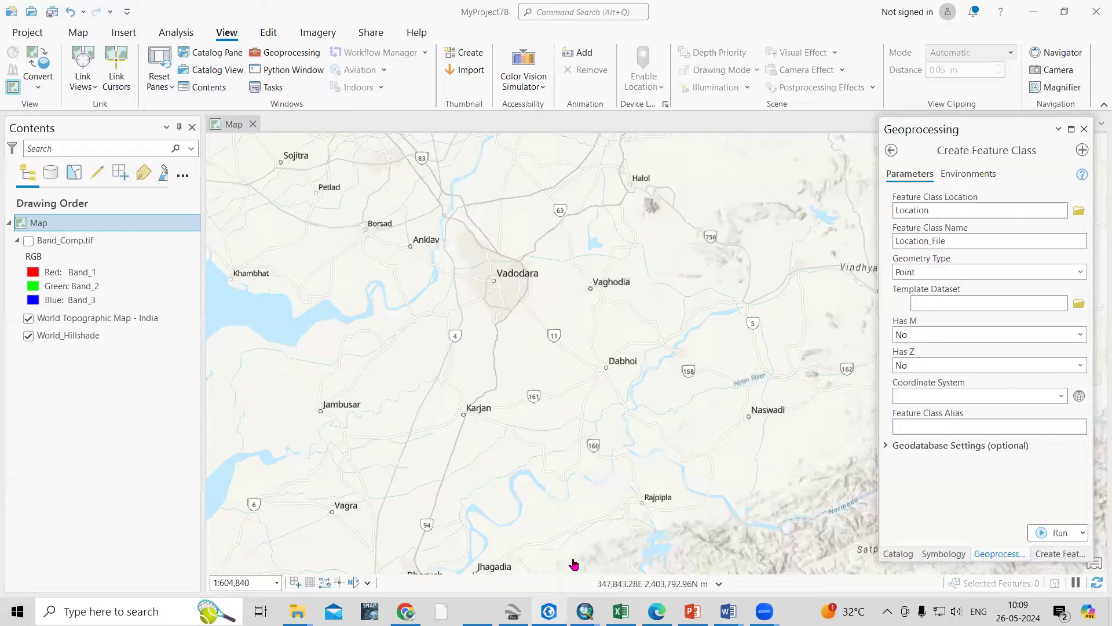
left_click(968, 270)
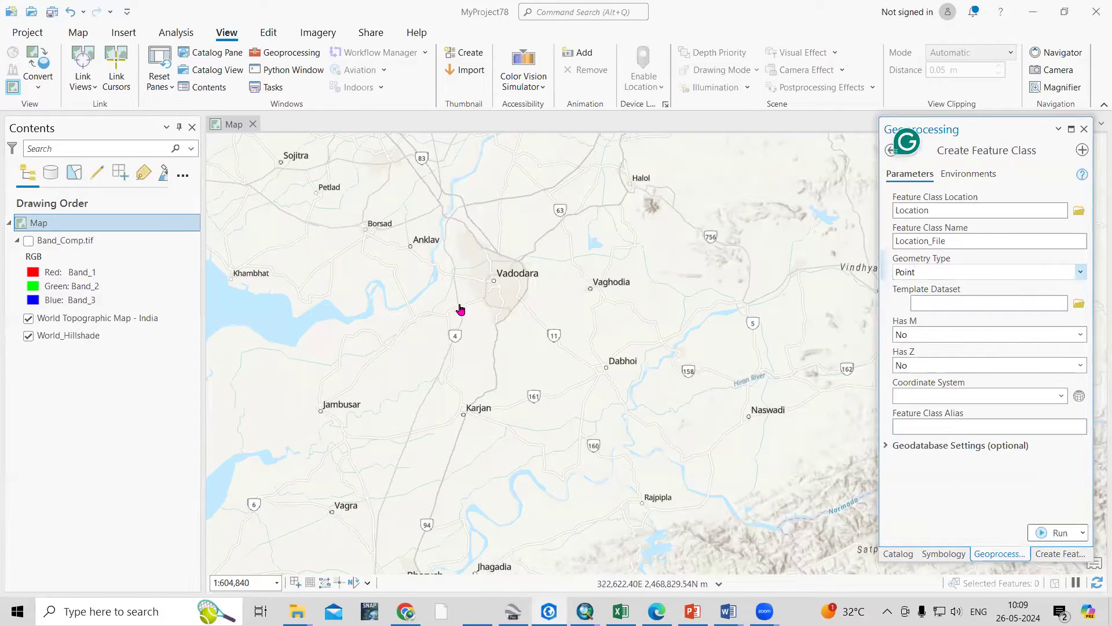
left_click(513, 611)
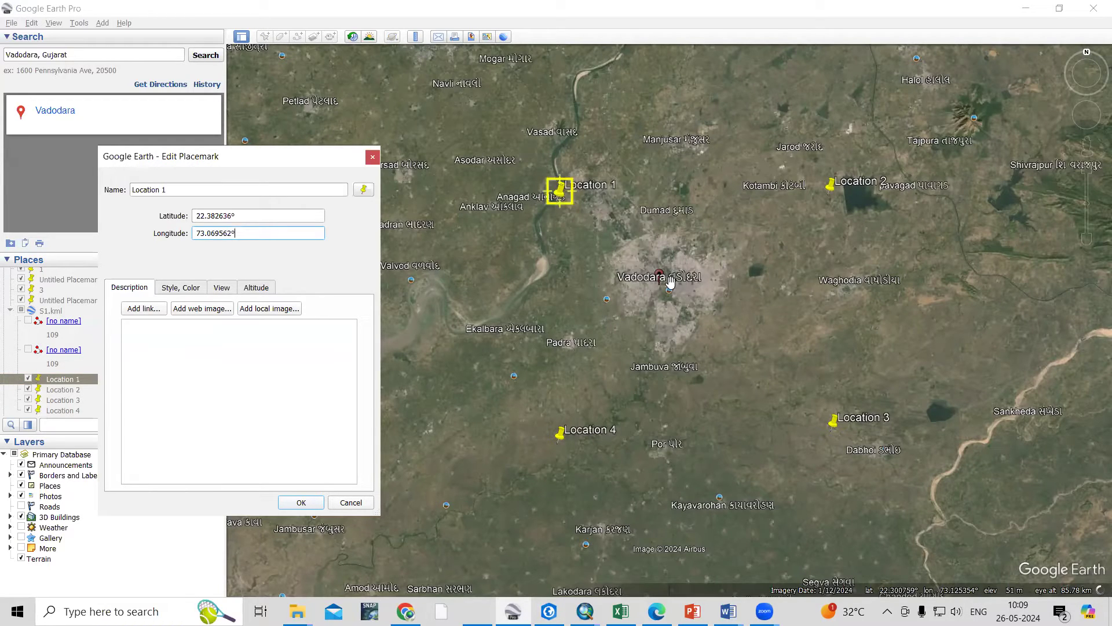
left_click(350, 503)
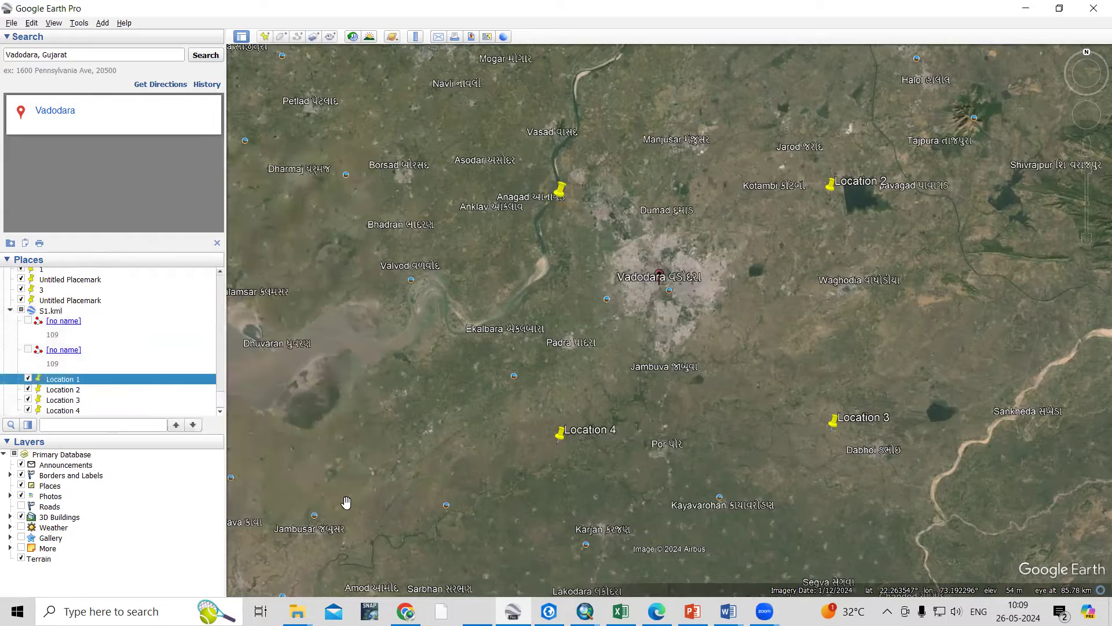
key("alt+Tab")
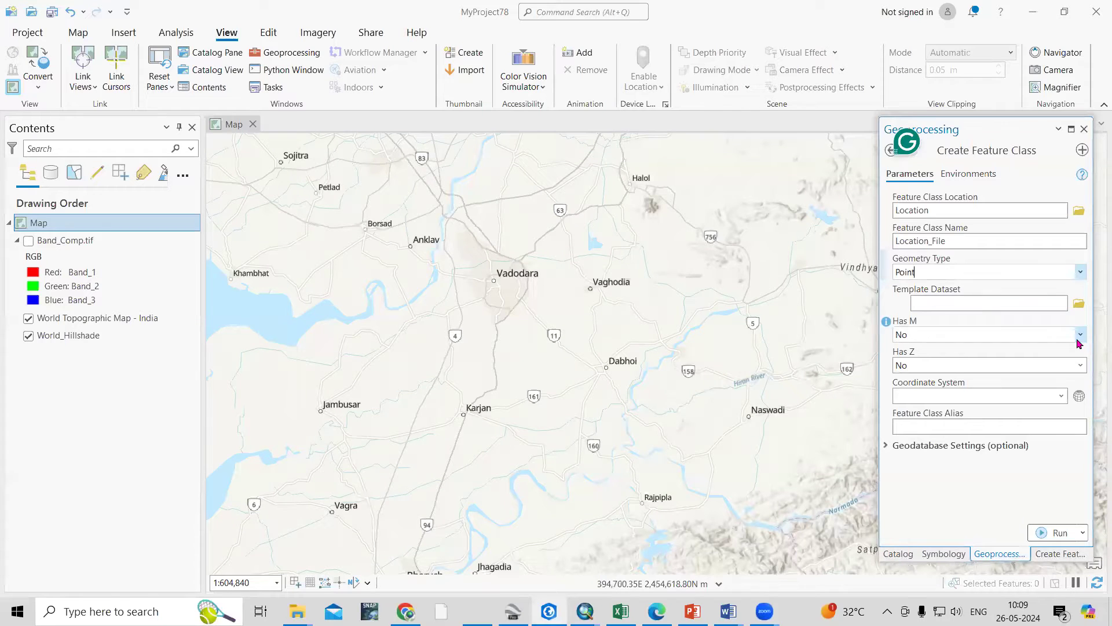
Browse the coordinate systems to Projected > UTM > WGS 1984
left_click(1061, 396)
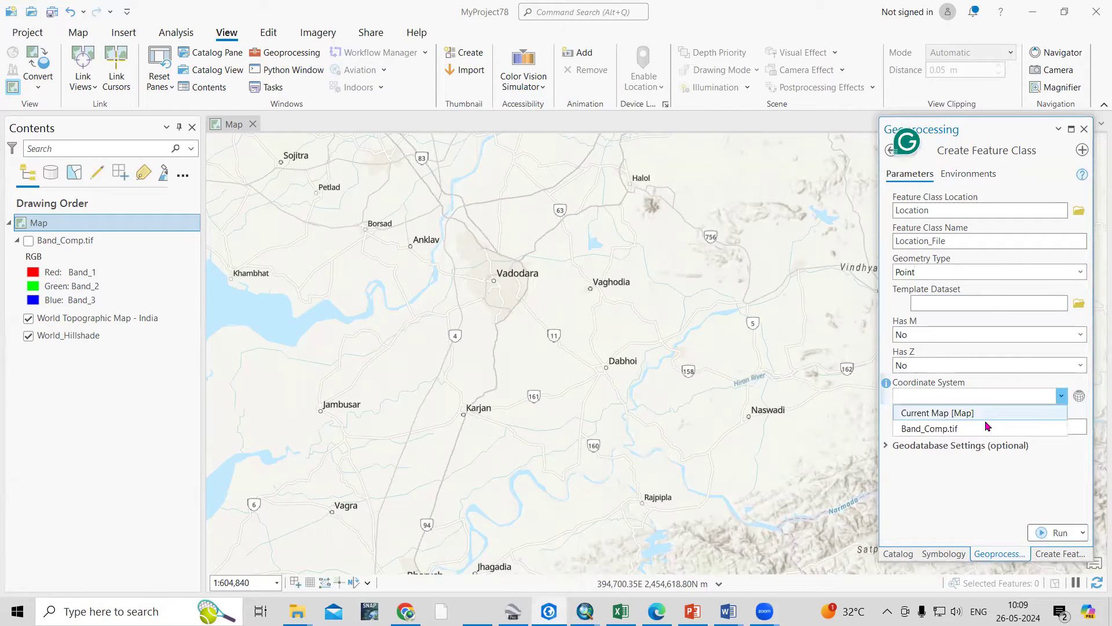
left_click(1080, 398)
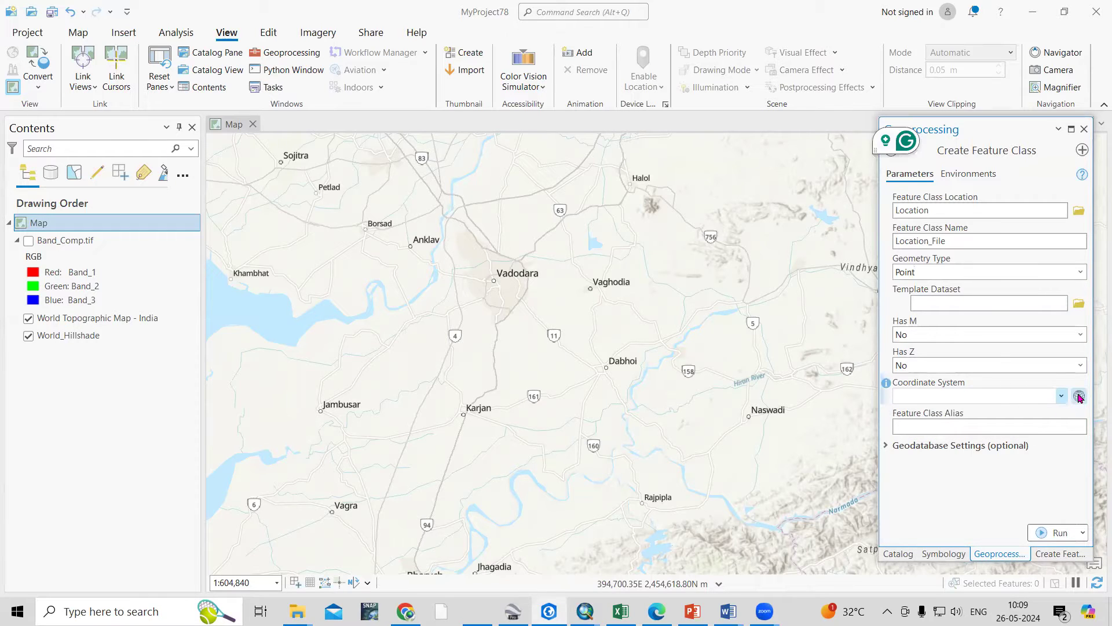
left_click(1079, 398)
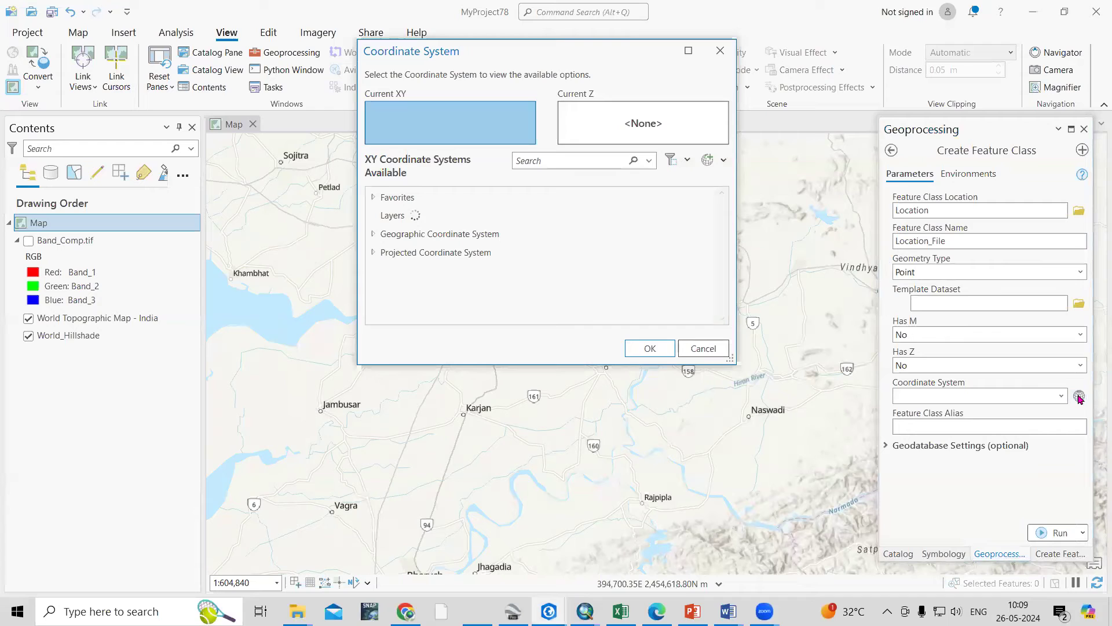
double_click(428, 253)
scroll(444, 283, "down", 3)
double_click(447, 286)
scroll(515, 288, "down", 3)
double_click(440, 307)
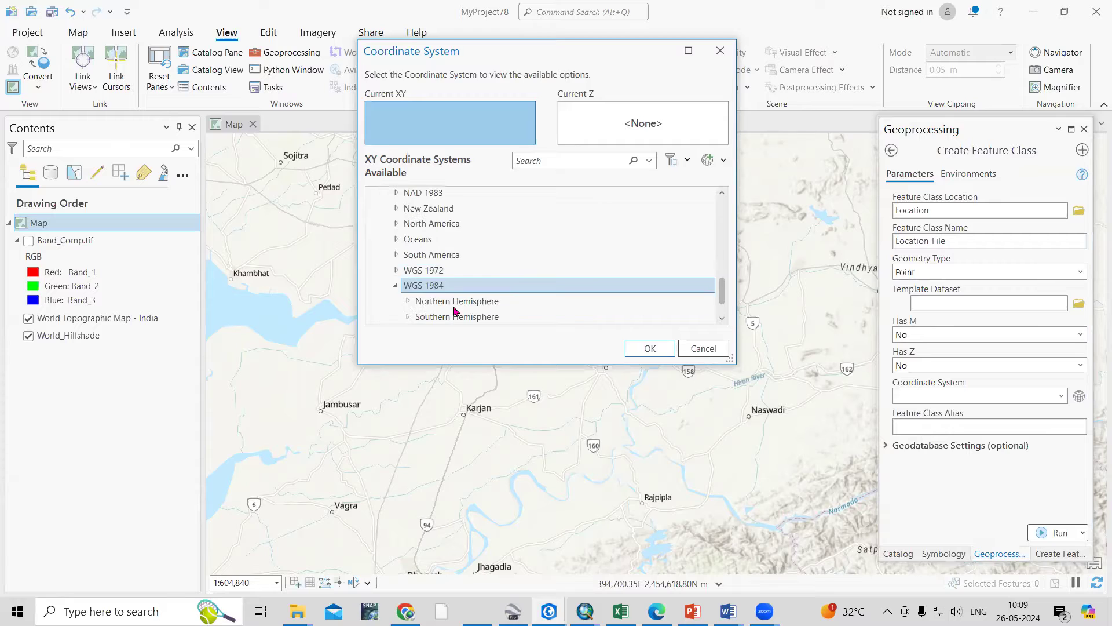
scroll(453, 290, "down", 2)
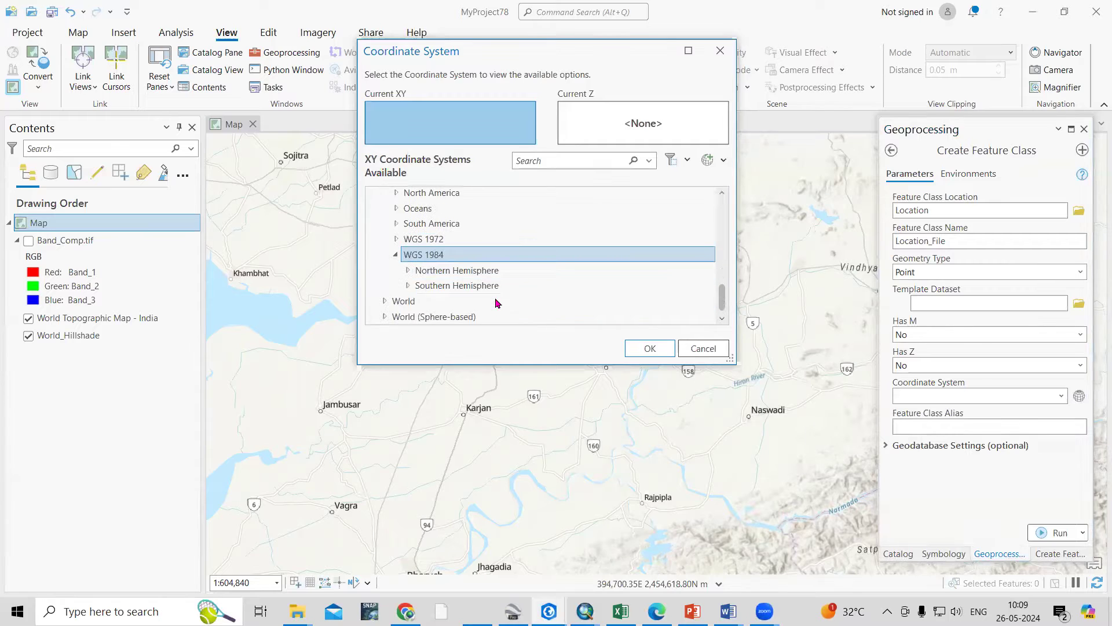
Choose WGS 1984 UTM Zone 43N and run the tool to create Location_File
left_click(471, 272)
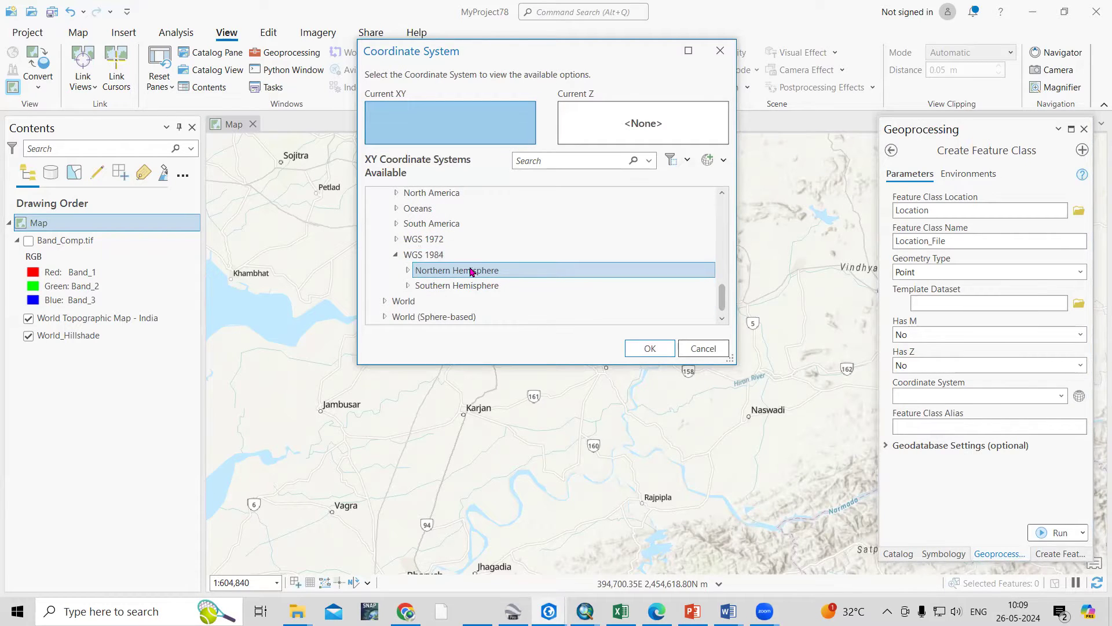
double_click(478, 272)
scroll(479, 276, "down", 10)
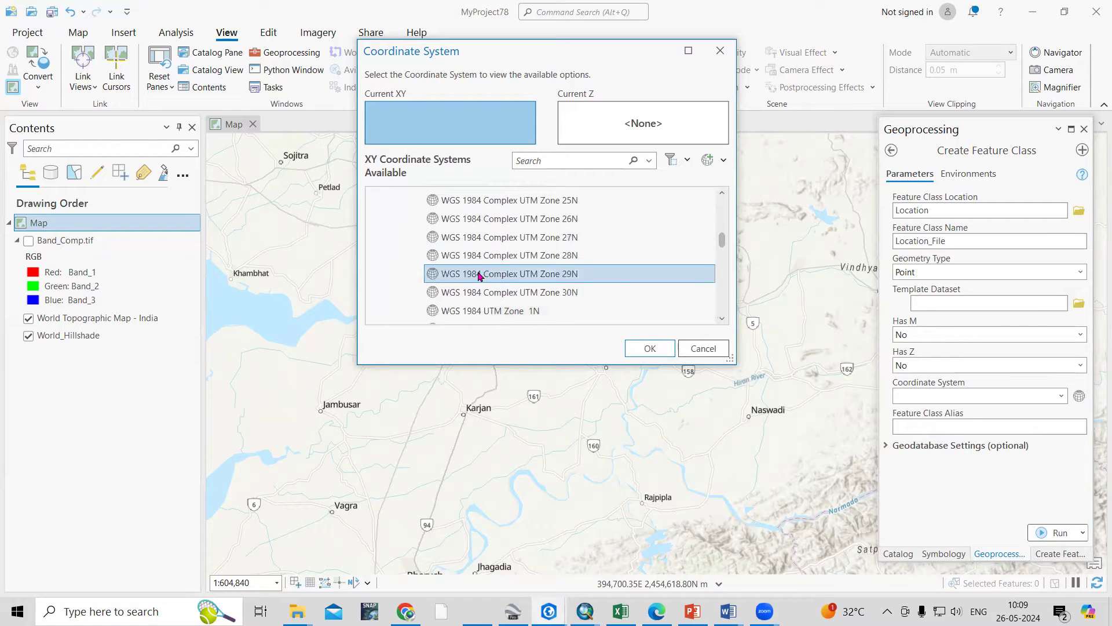
scroll(479, 275, "down", 9)
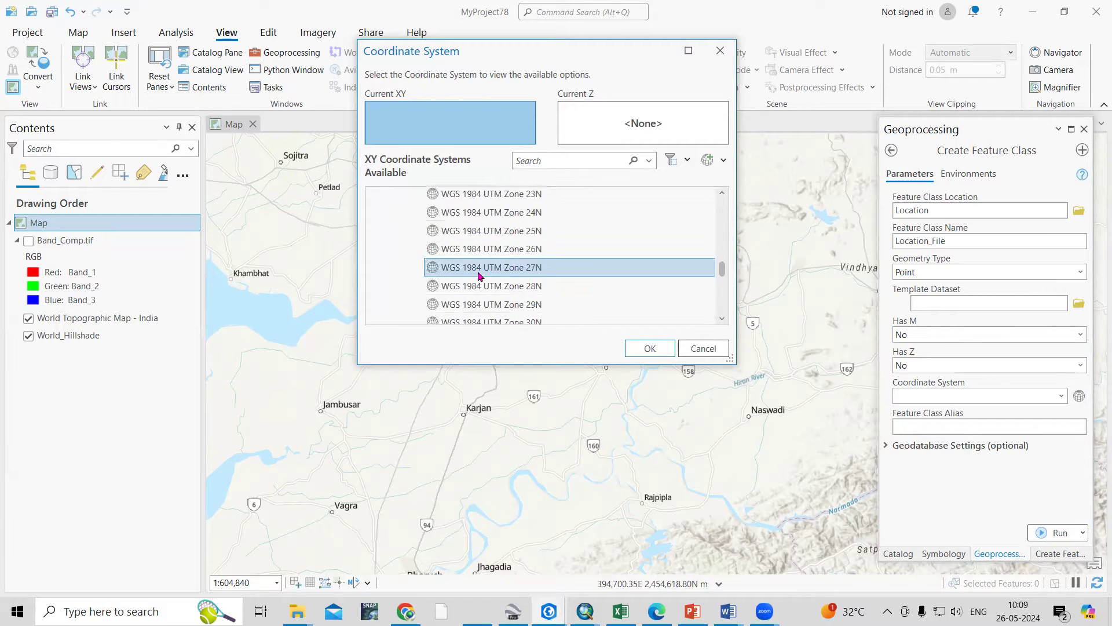
scroll(478, 275, "down", 3)
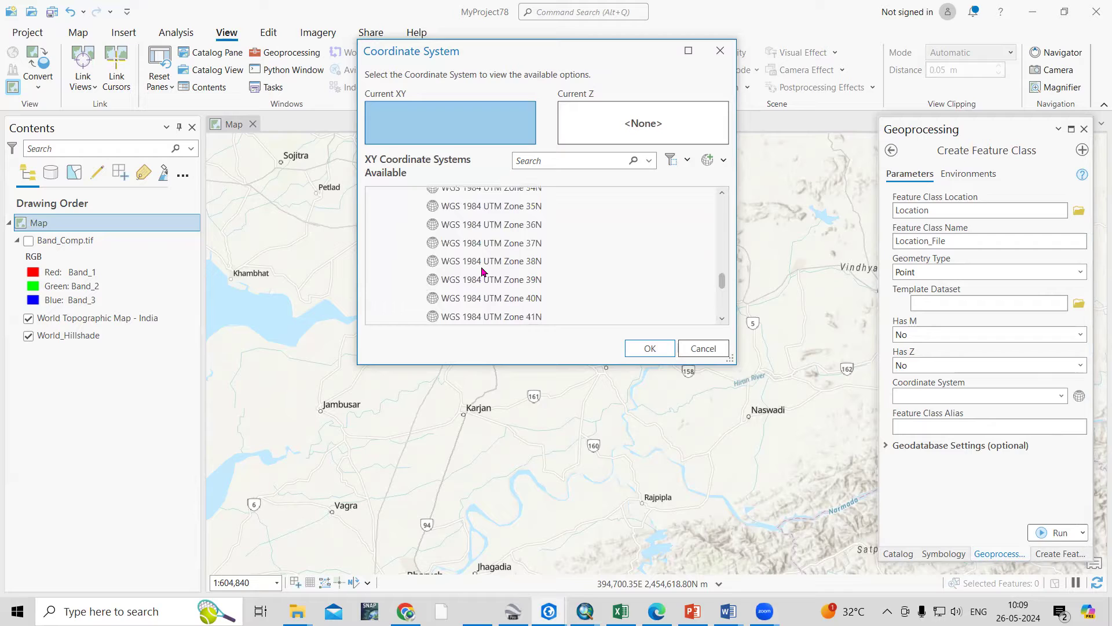
scroll(499, 265, "down", 1)
left_click(523, 315)
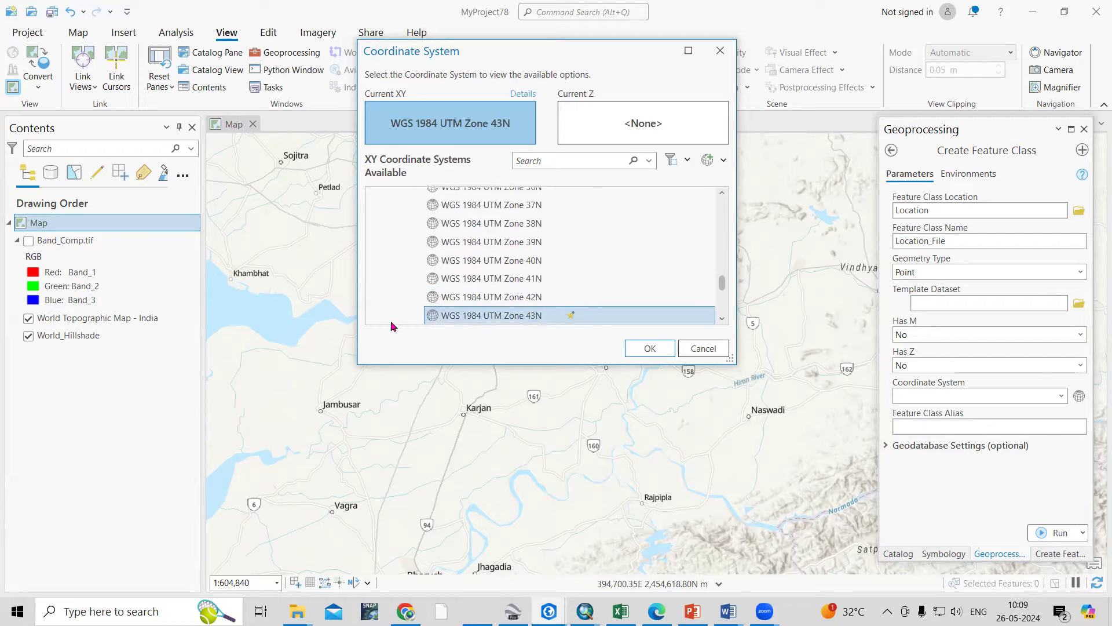
left_click(650, 348)
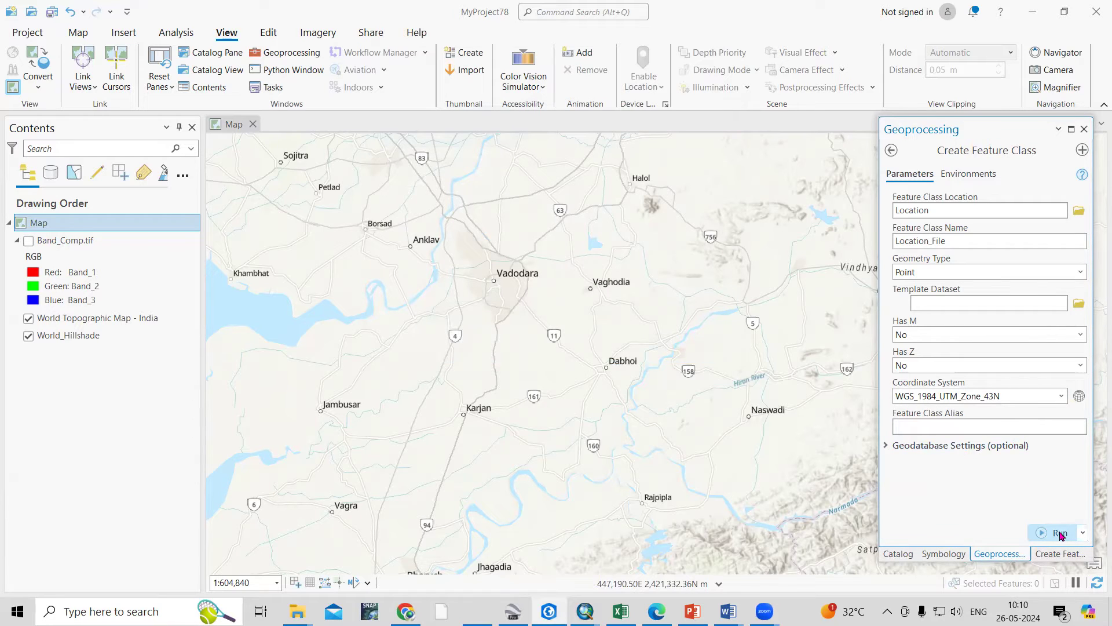
left_click(1060, 532)
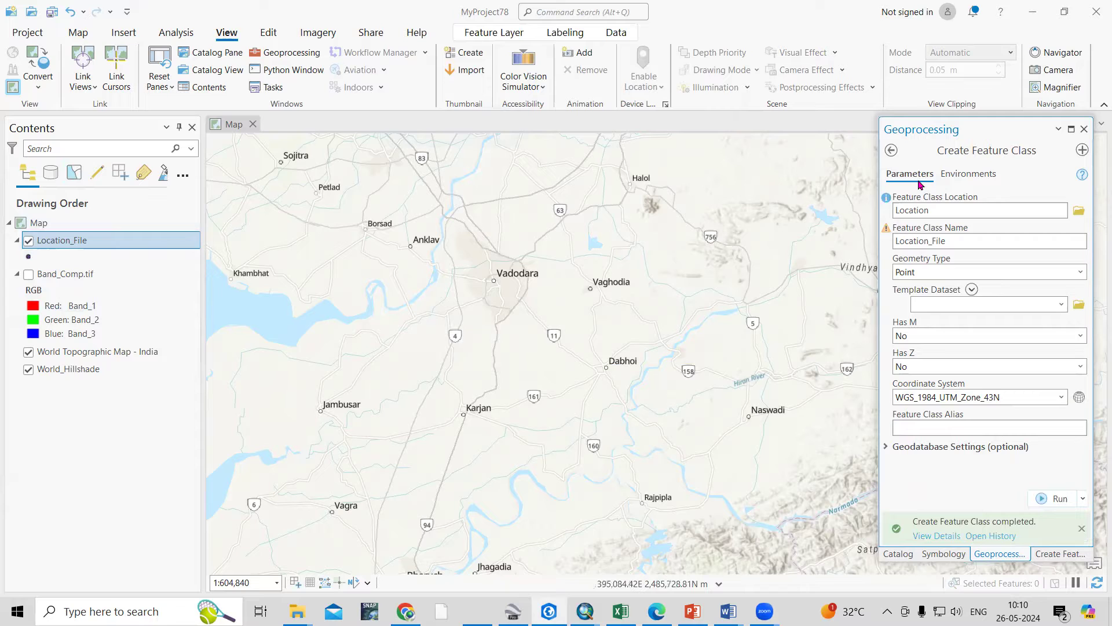
left_click(893, 152)
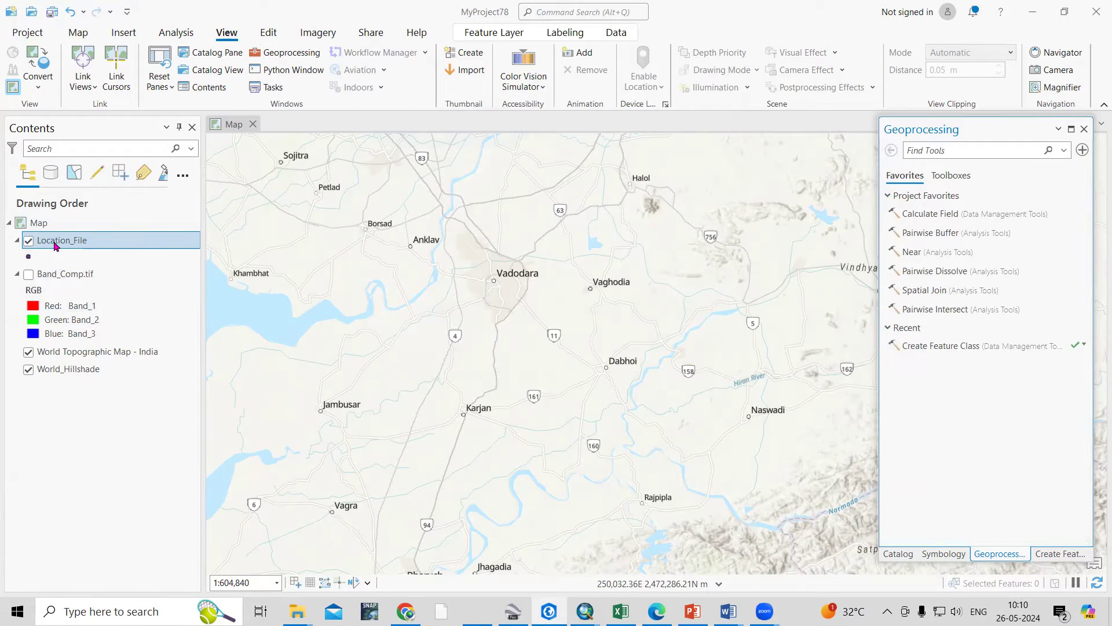
Activate the Location_File point template in Create Features and show the map's placement options
left_click(269, 33)
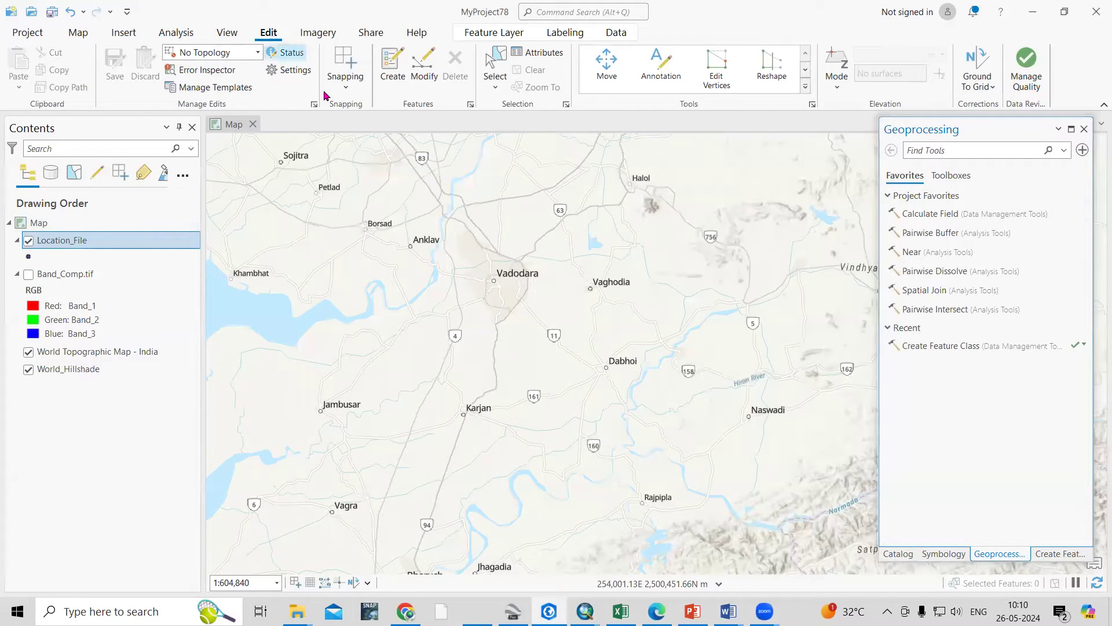
left_click(387, 82)
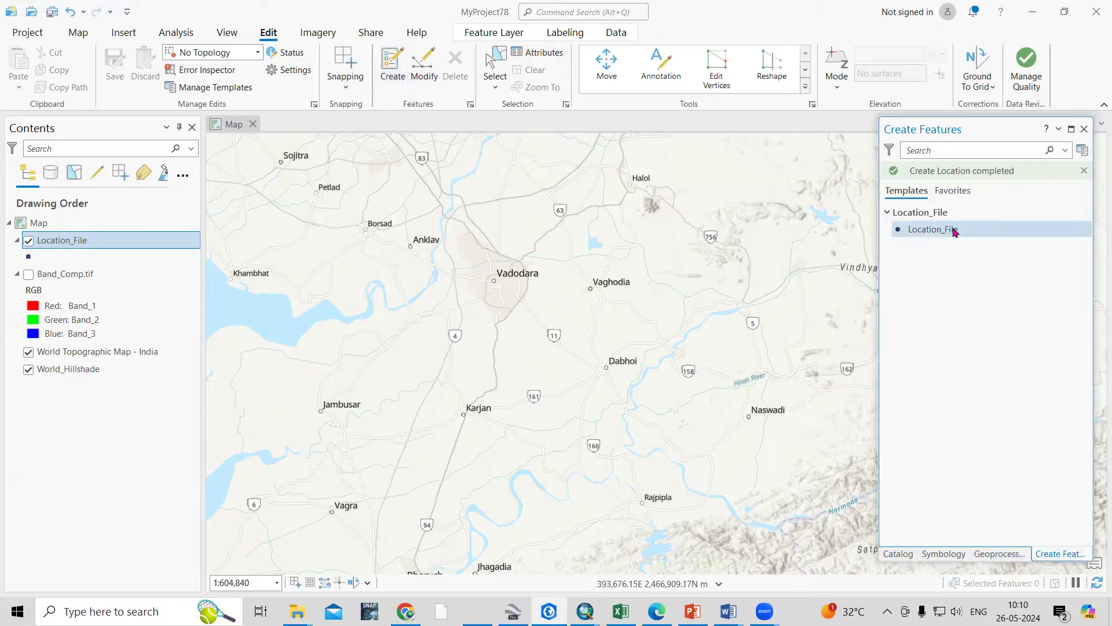
left_click(914, 234)
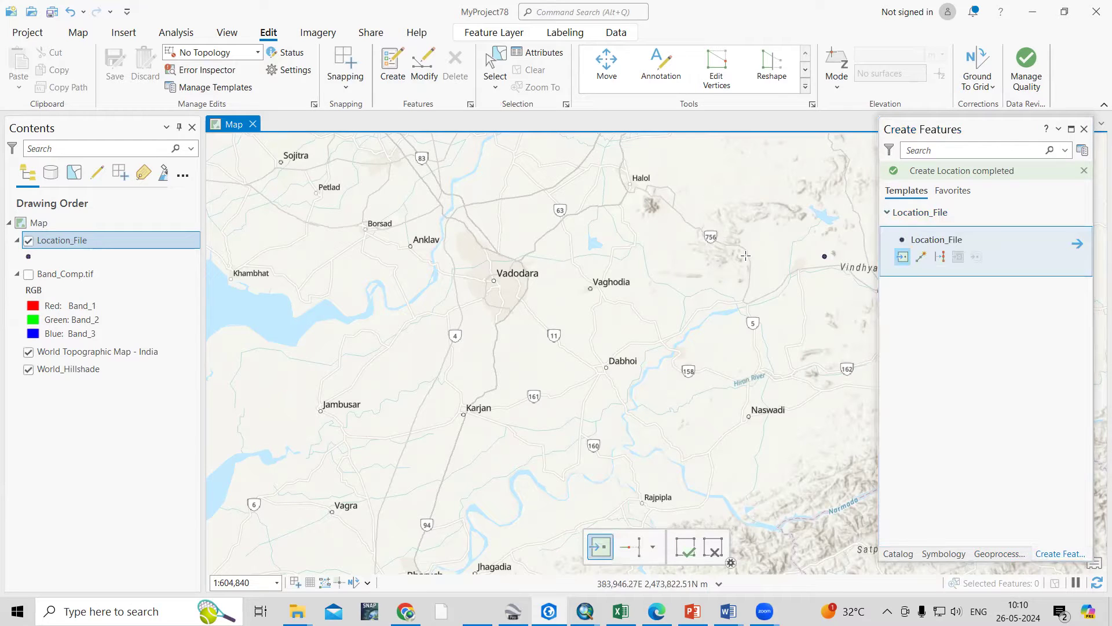
left_click(577, 234)
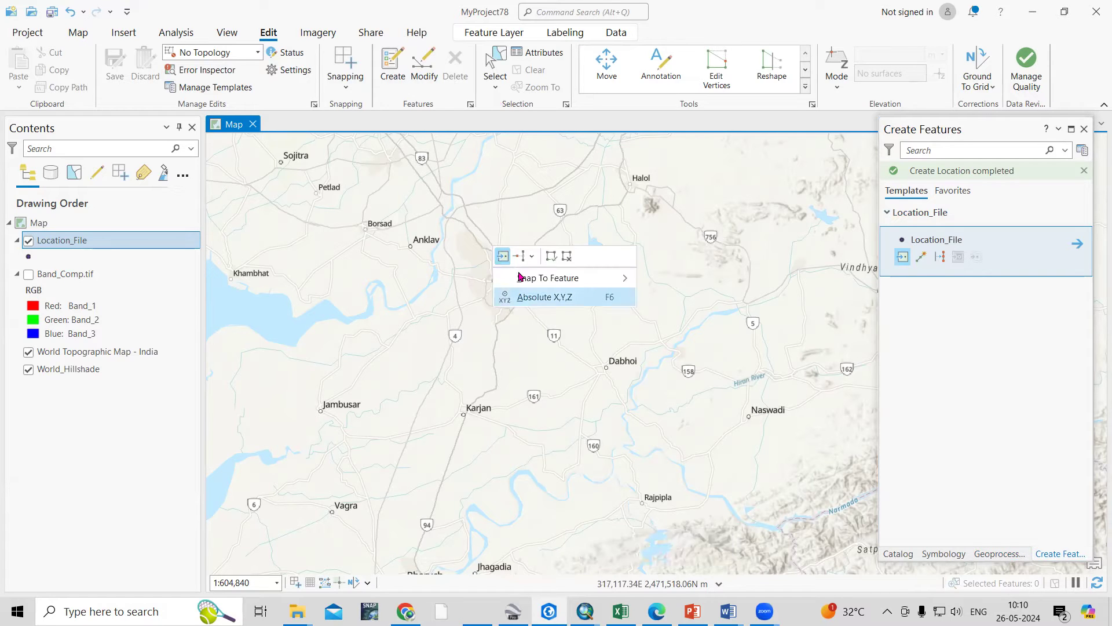
Enter Location 1's longitude 73.069562 in decimal degrees in Absolute X,Y
left_click(559, 300)
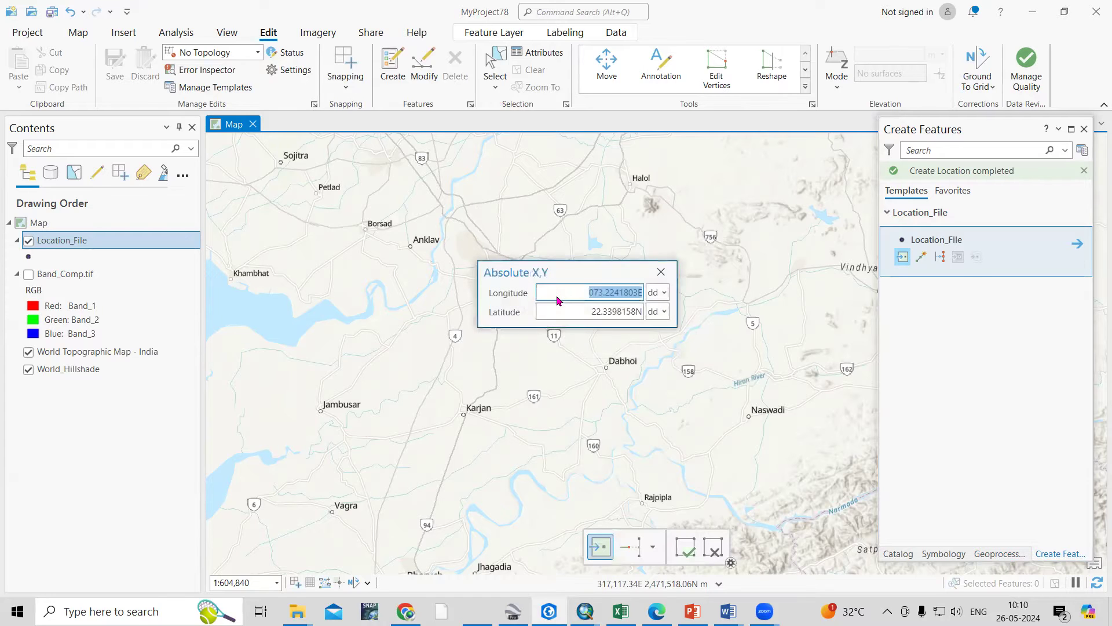
left_click(664, 293)
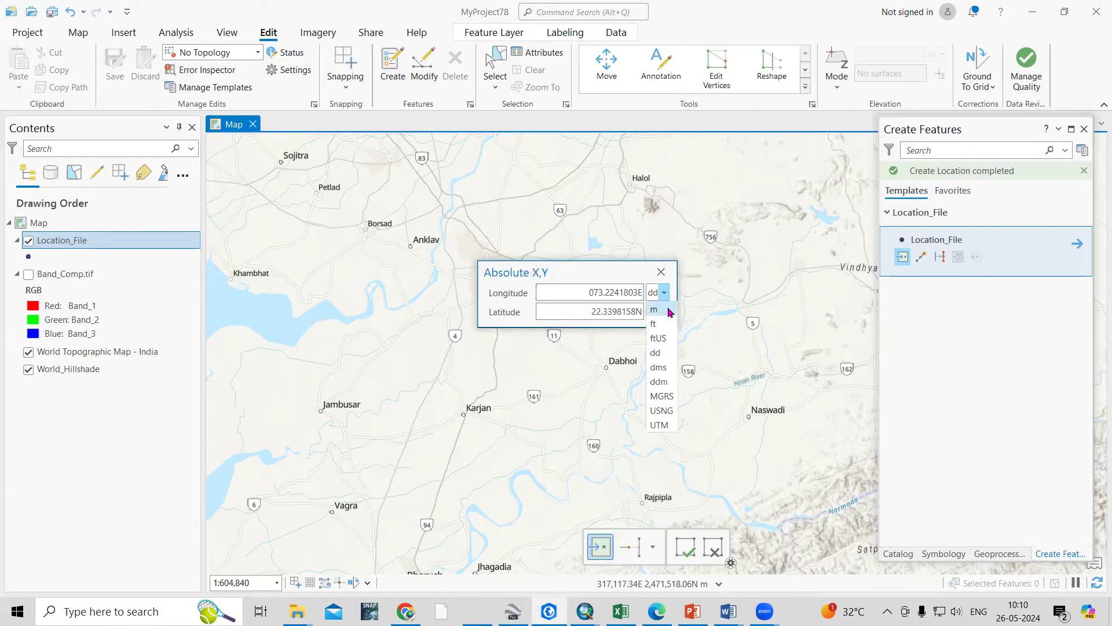
left_click(662, 354)
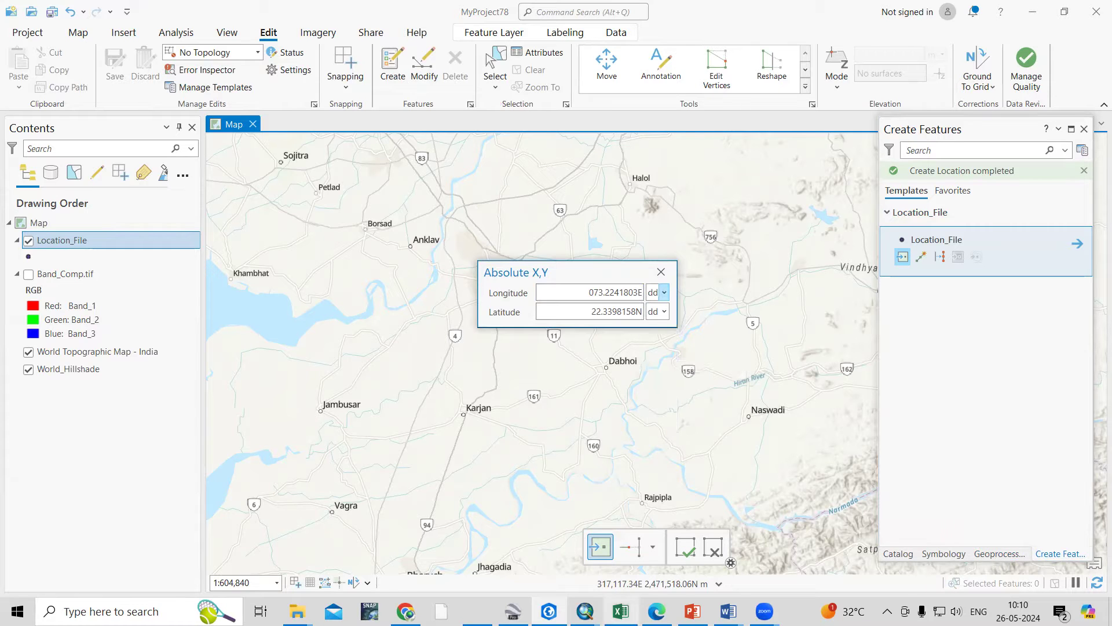
left_click(513, 611)
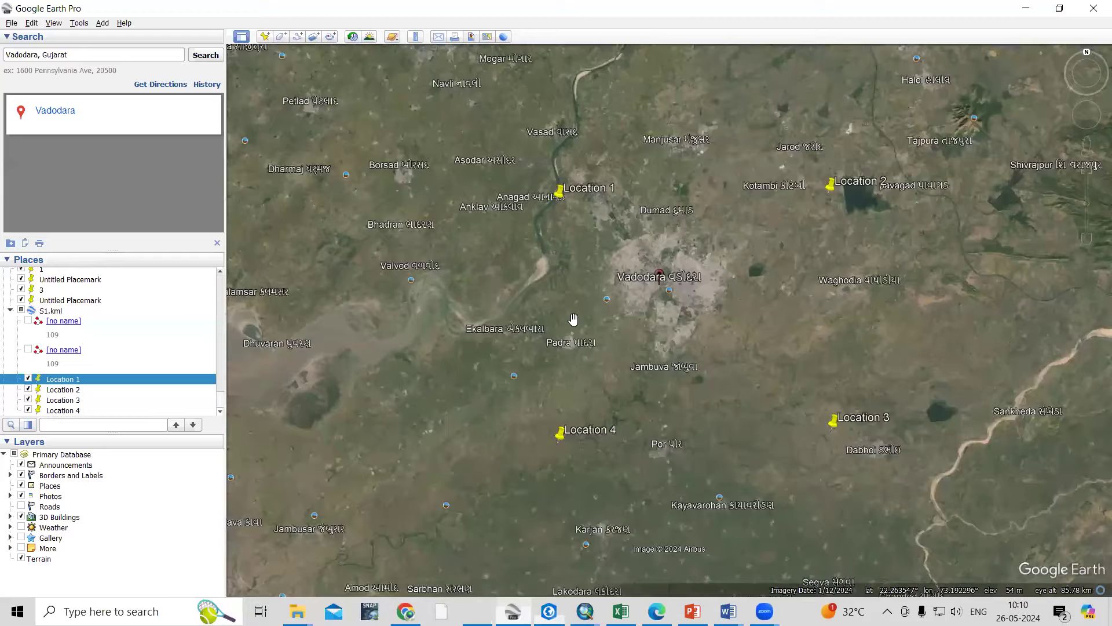
right_click(562, 196)
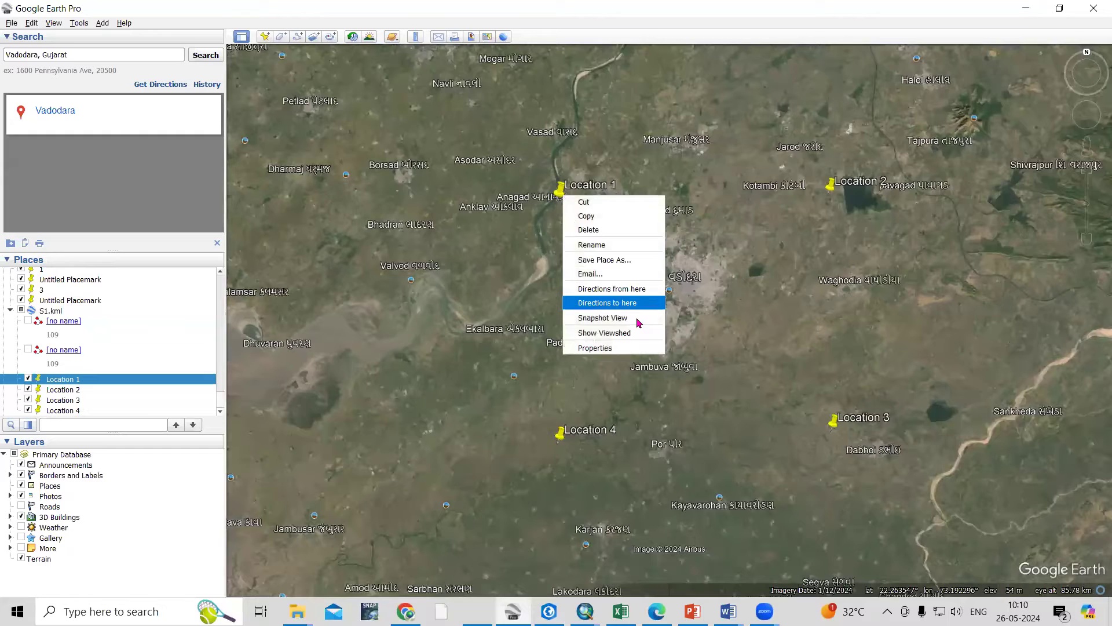
left_click(631, 352)
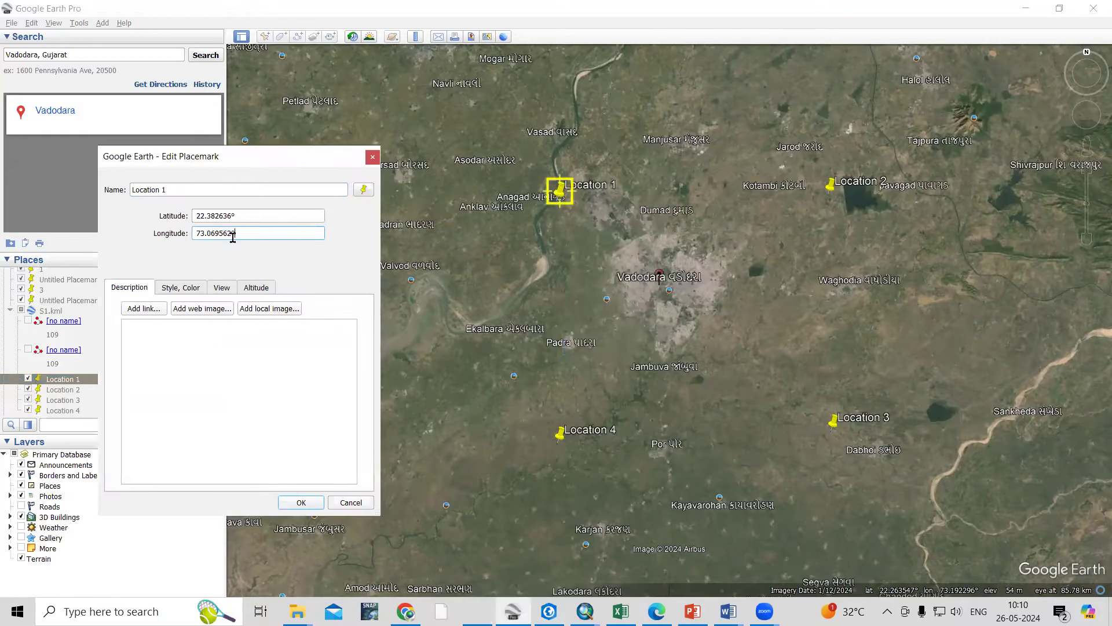
left_click_drag(230, 236, 165, 239)
key("ctrl+c")
key("alt+Tab")
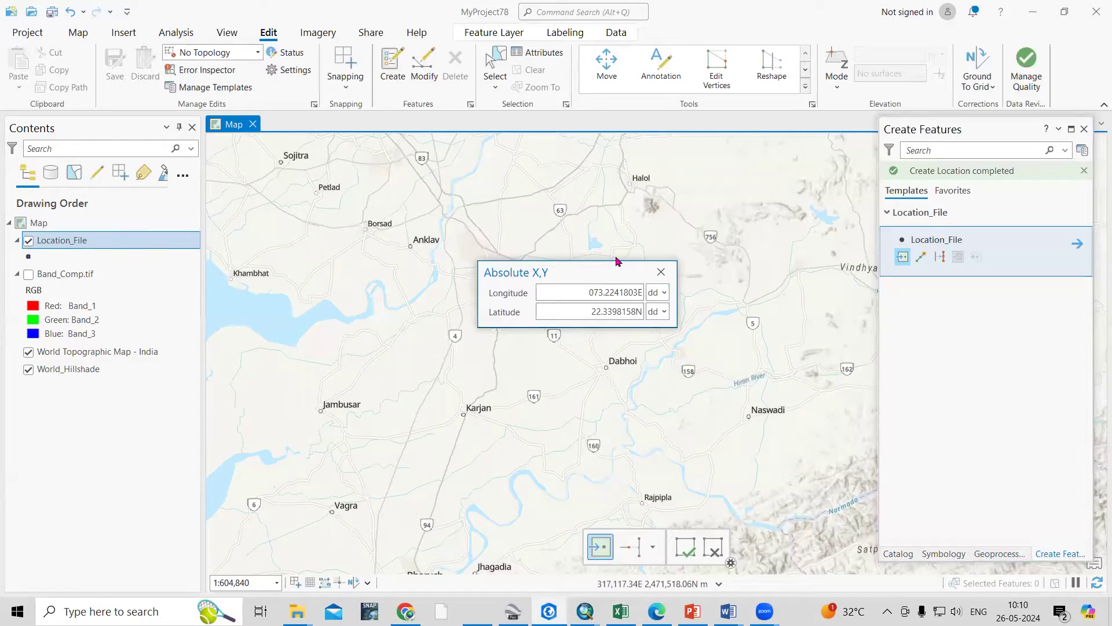
left_click(586, 310)
left_click(585, 293)
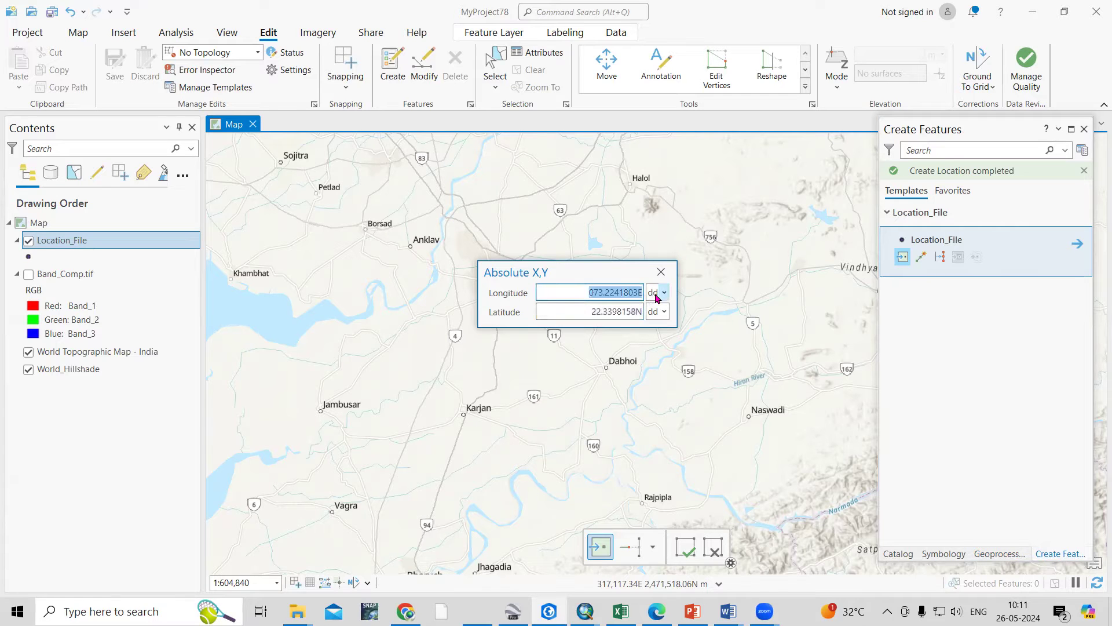
key("BackSpace")
key("ctrl+v")
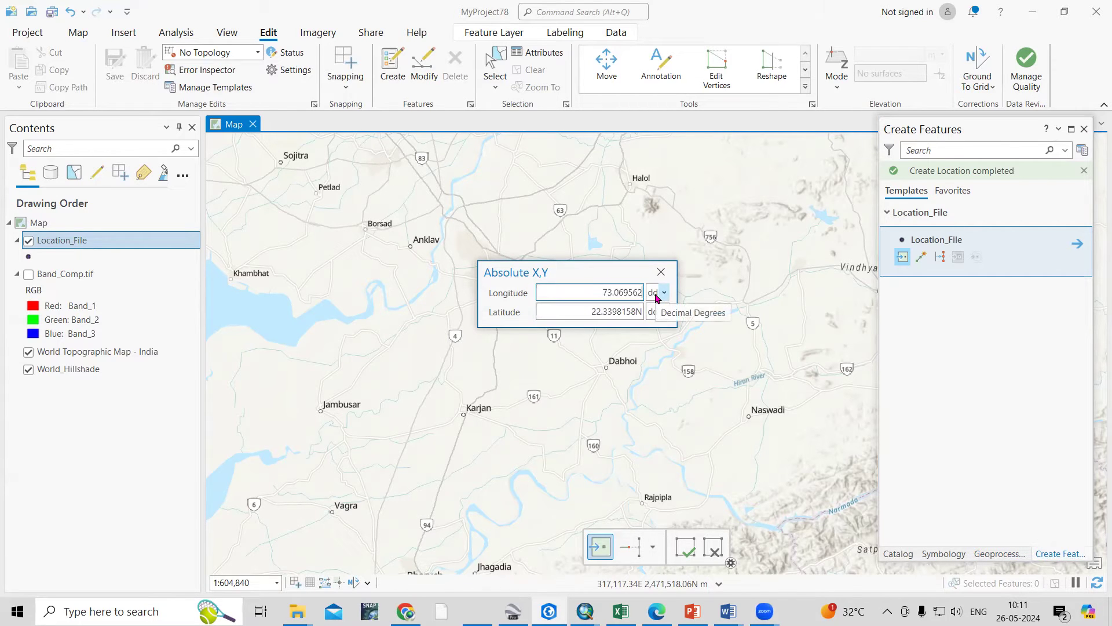
Enter latitude 22.382636 in decimal degrees and create the first point
key("alt+Tab")
left_click(231, 215)
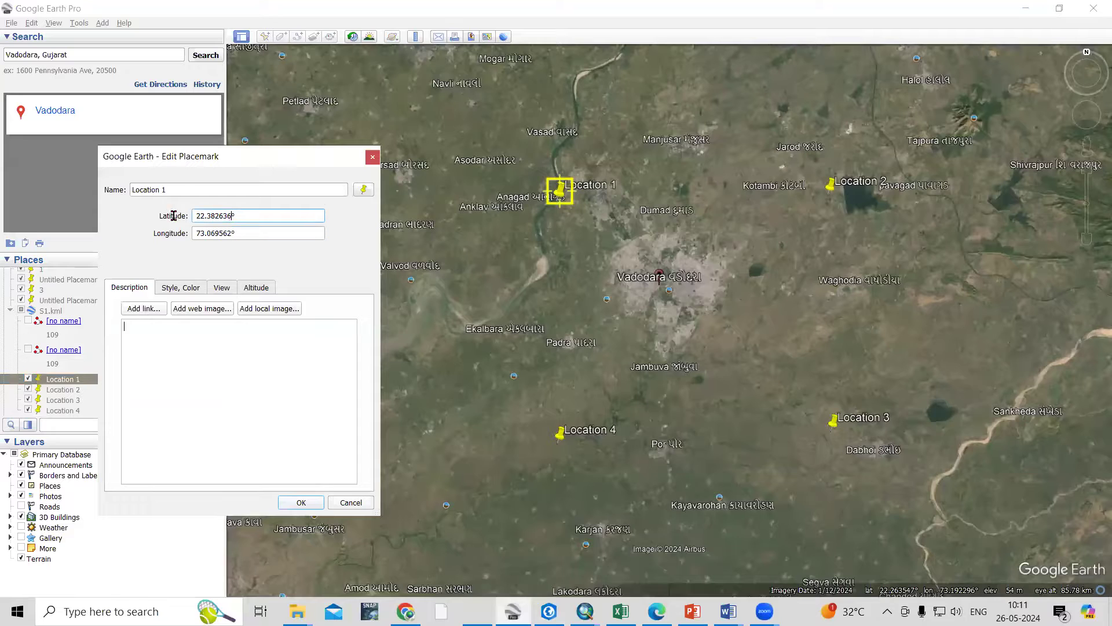
left_click_drag(173, 215, 166, 218)
key("ctrl+c")
key("alt+Tab")
double_click(629, 317)
key("ctrl+v")
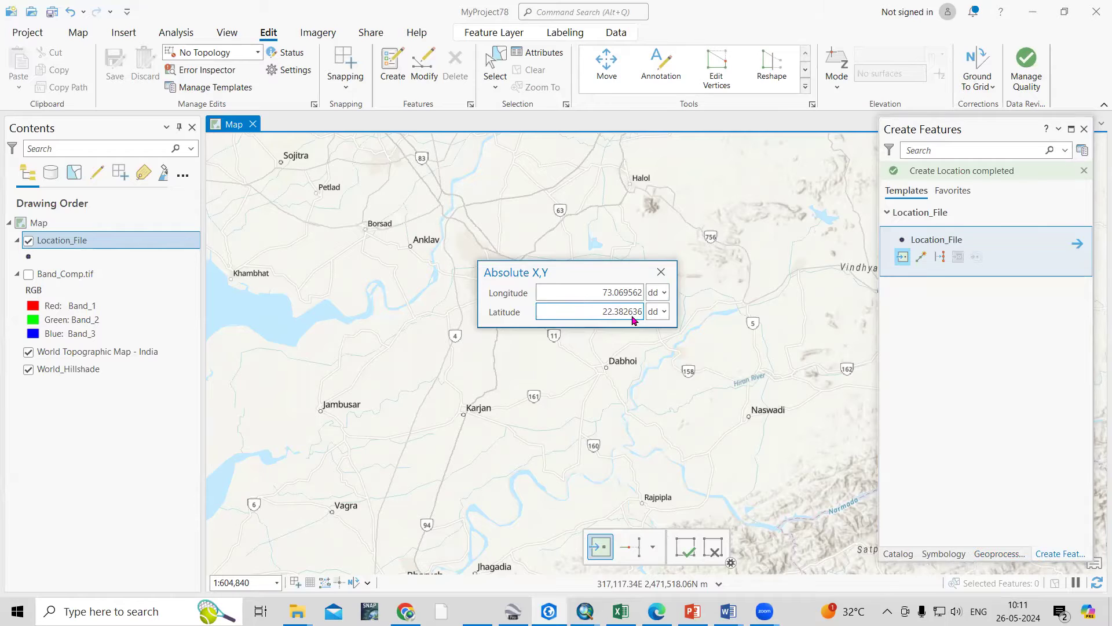
left_click(664, 292)
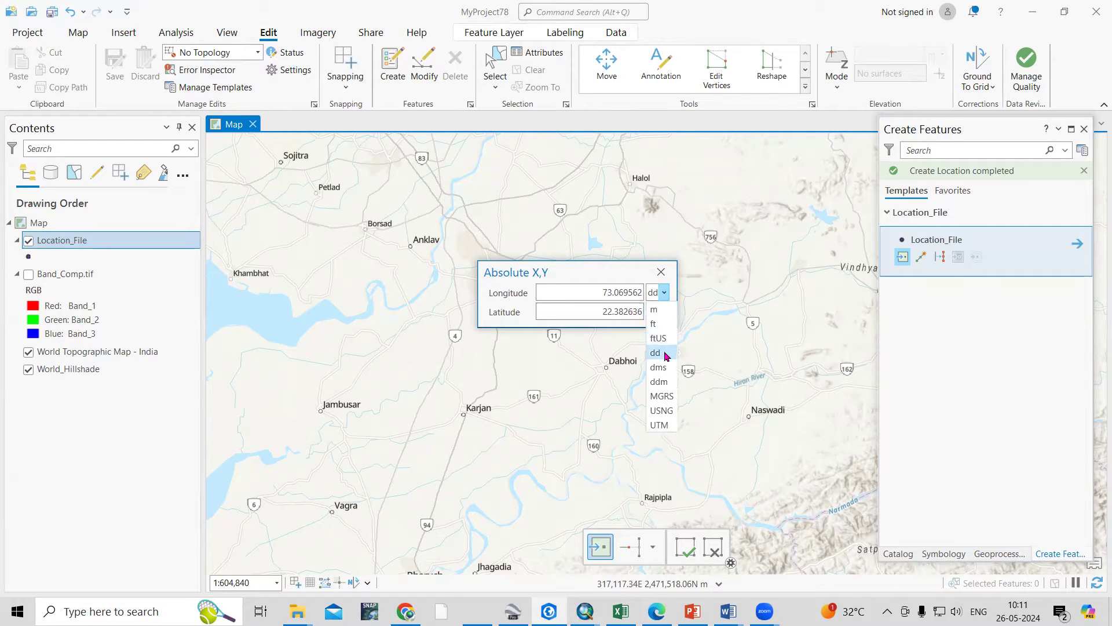
left_click(666, 355)
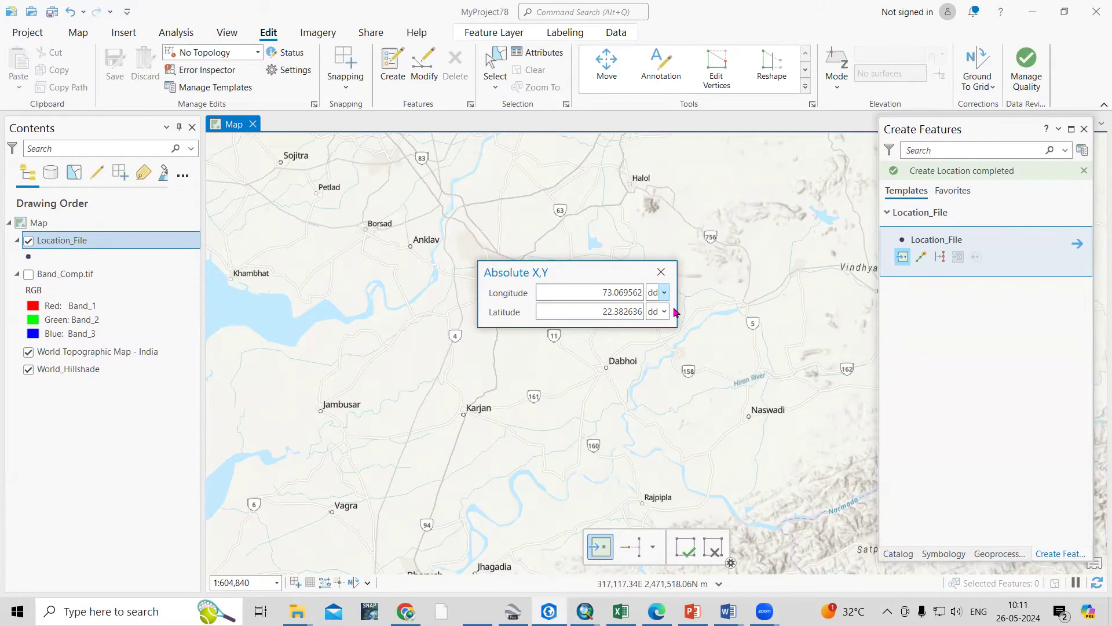
left_click(591, 294)
key("Return")
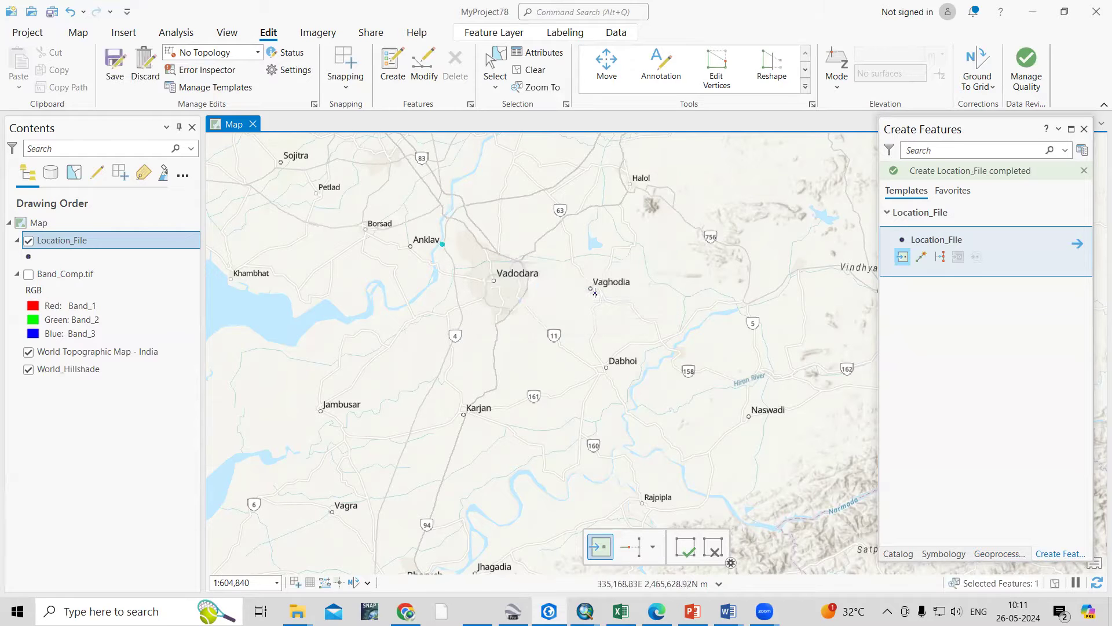
Change the Location_File point symbol to a red circle
scroll(431, 227, "up", 5)
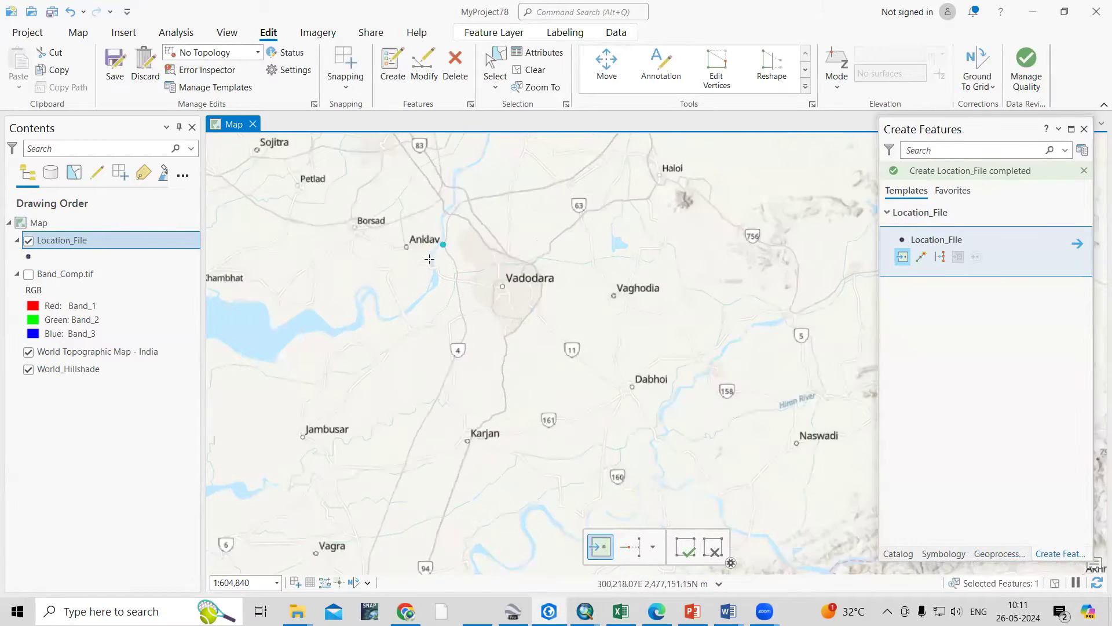
left_click(30, 257)
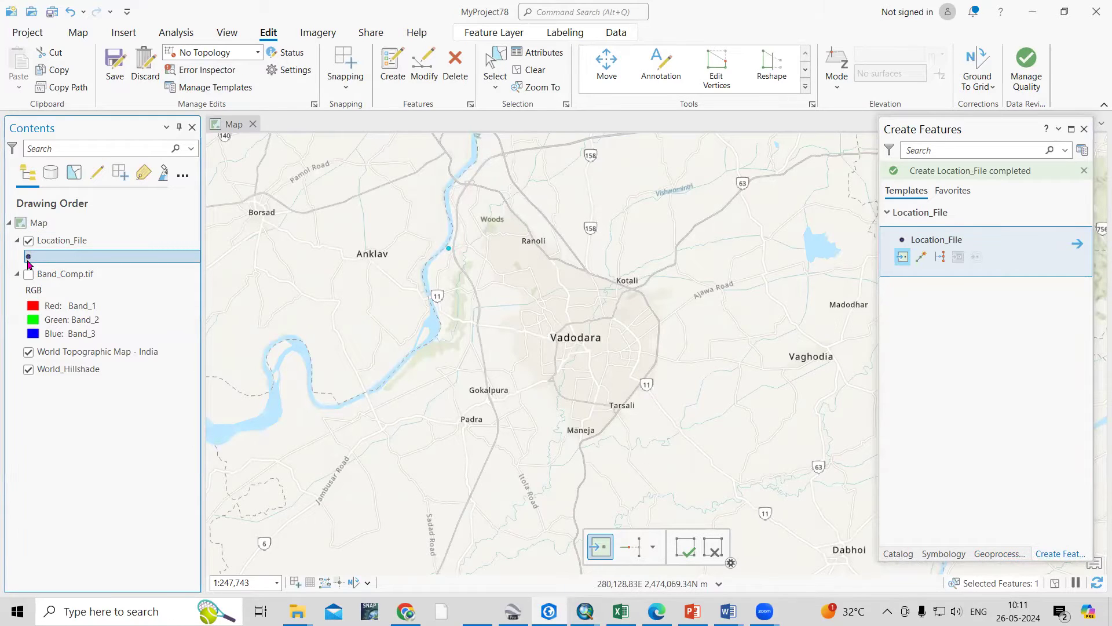
left_click(917, 341)
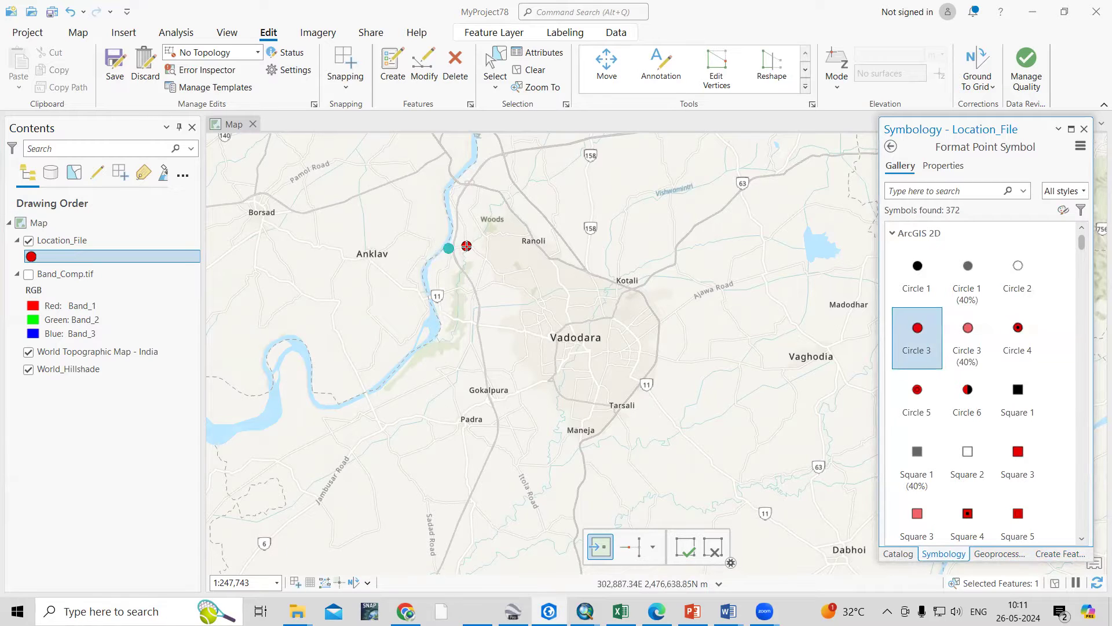
scroll(464, 245, "down", 1)
scroll(464, 245, "up", 4)
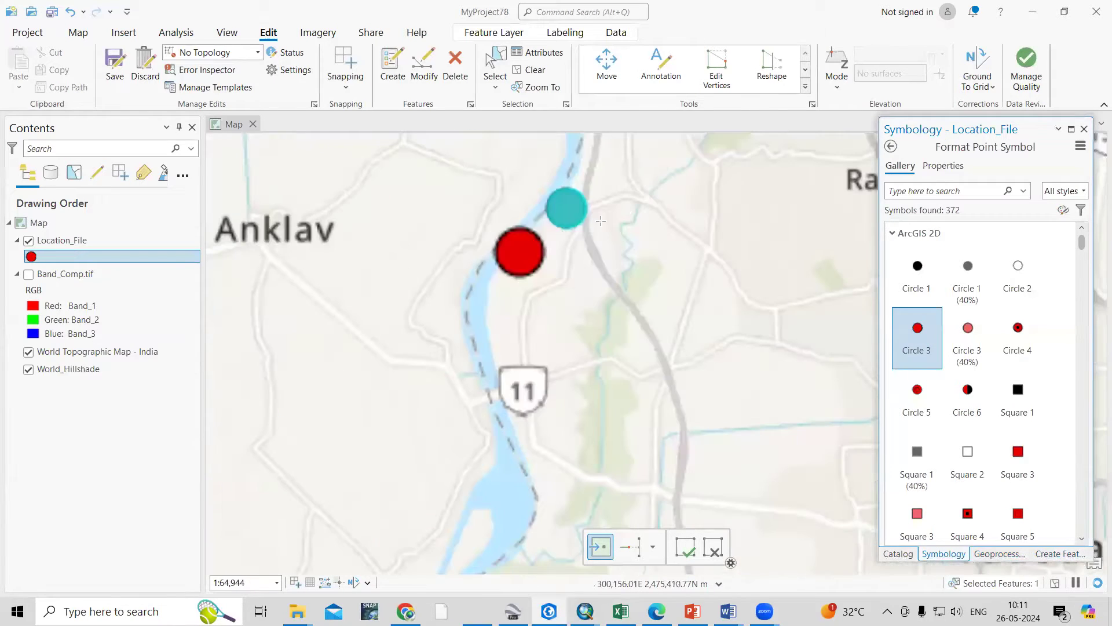
Check the point's record in the Location_File attribute table, clear the selection, and close the table
right_click(68, 240)
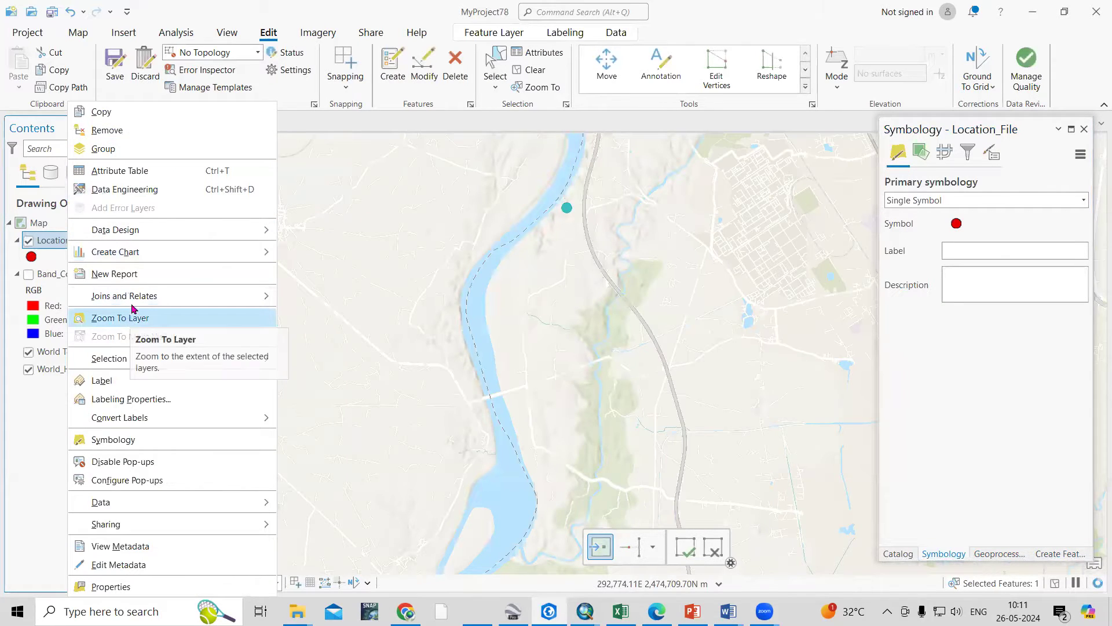
left_click(122, 170)
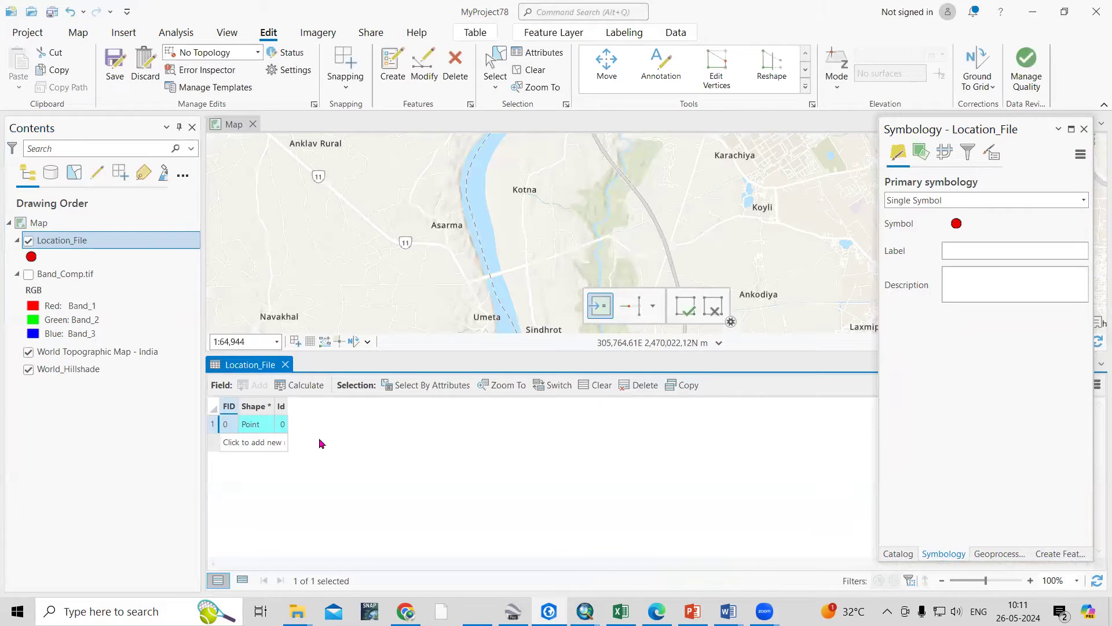
left_click(591, 385)
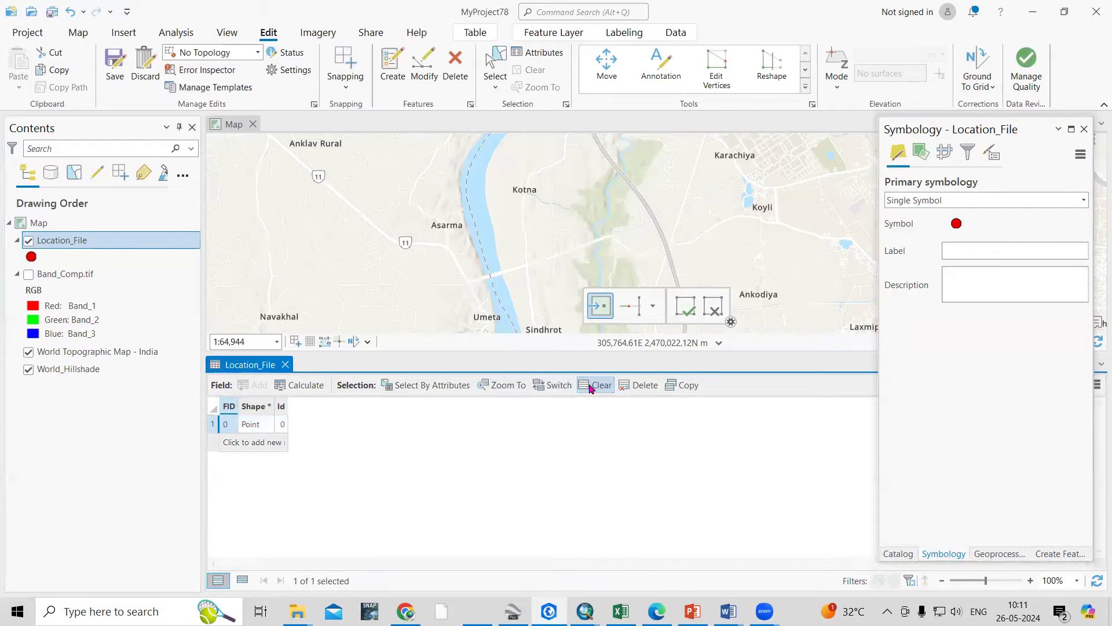
scroll(473, 291, "down", 2)
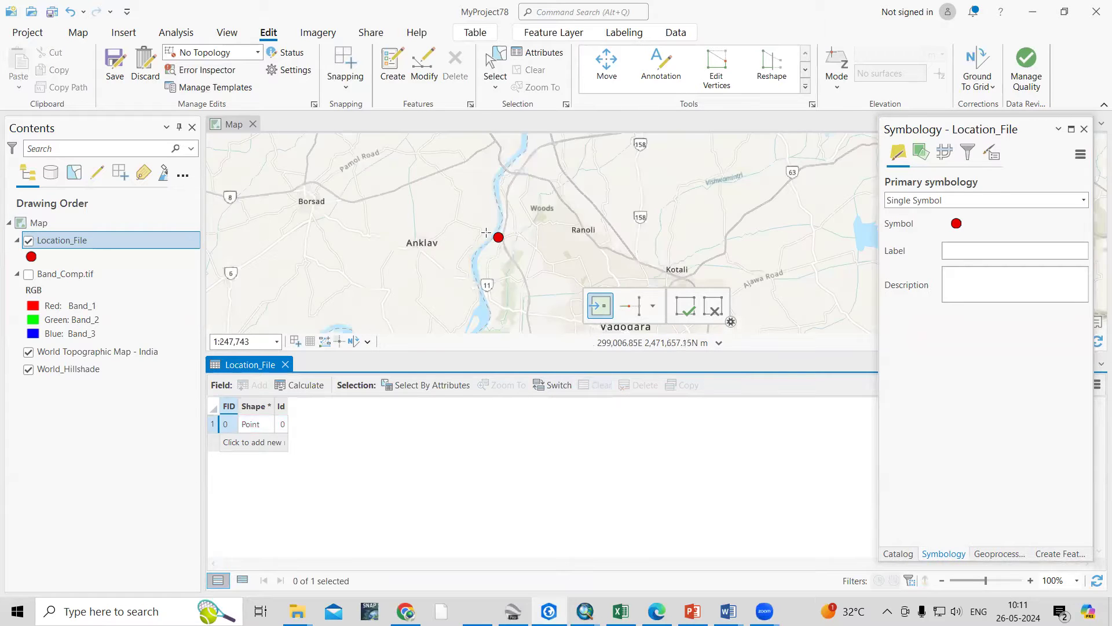
left_click(285, 365)
scroll(437, 261, "down", 2)
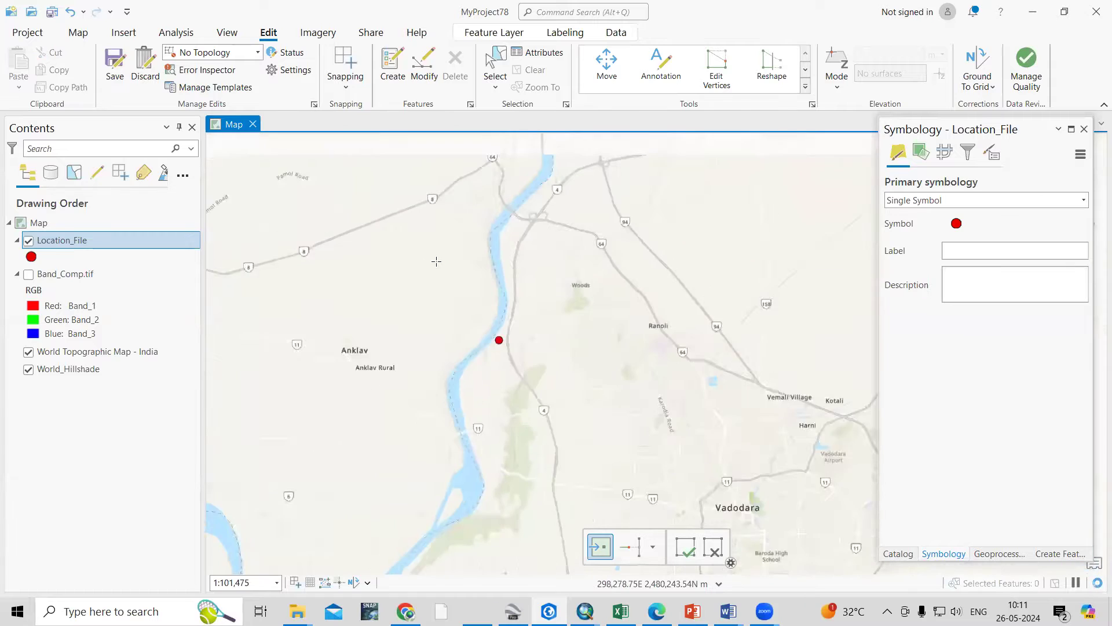
Enter Location 2's longitude 73.364243, copied from Google Earth, in Absolute X,Y
right_click(570, 276)
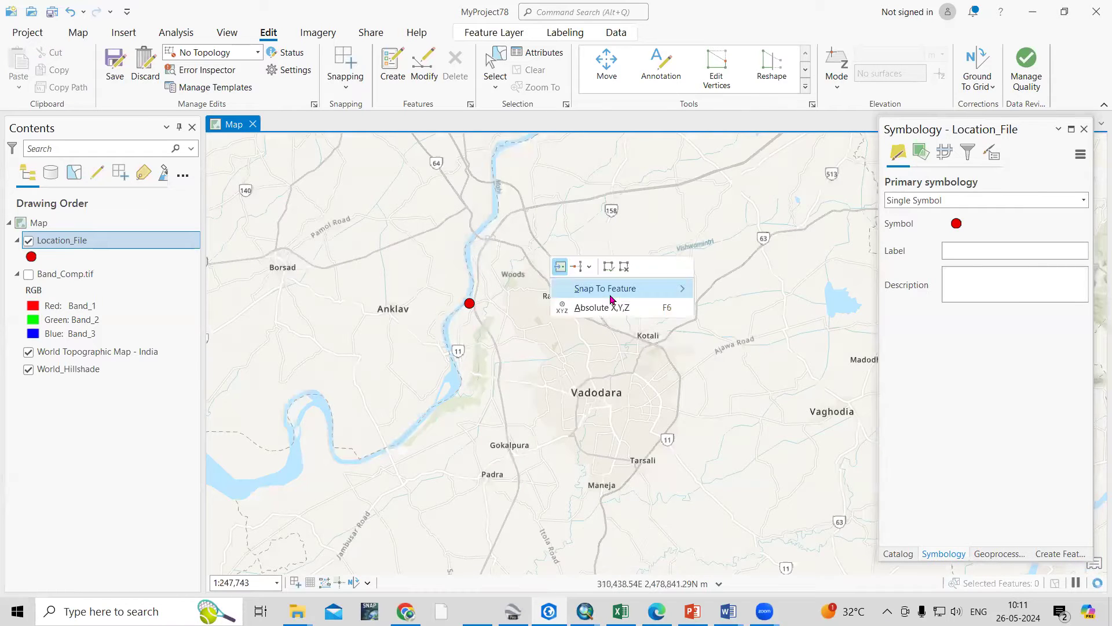
left_click(623, 308)
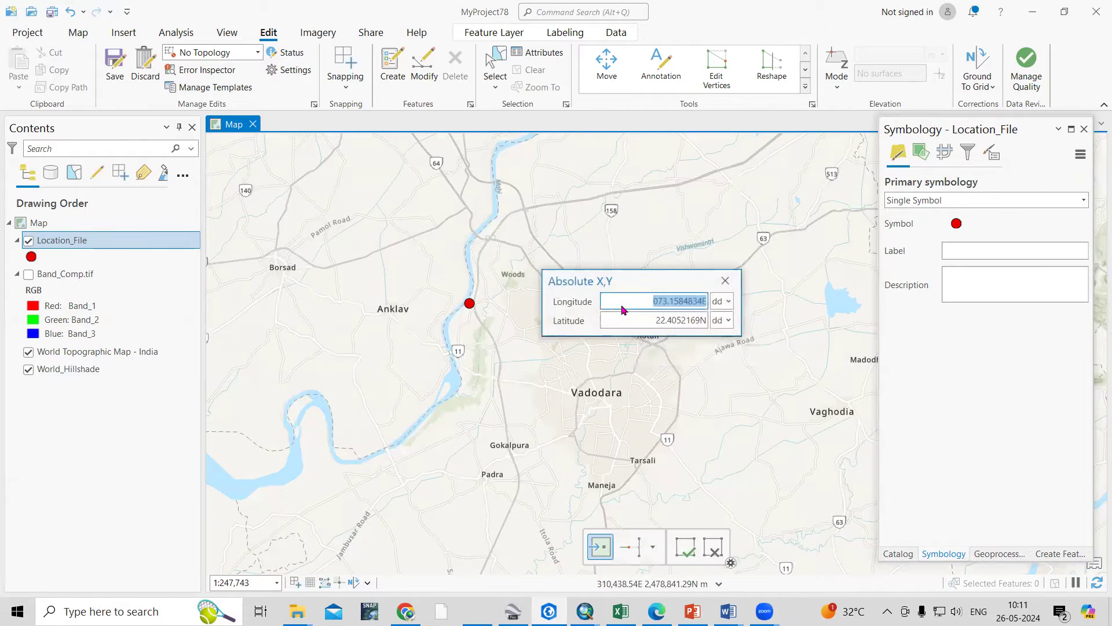
left_click(586, 611)
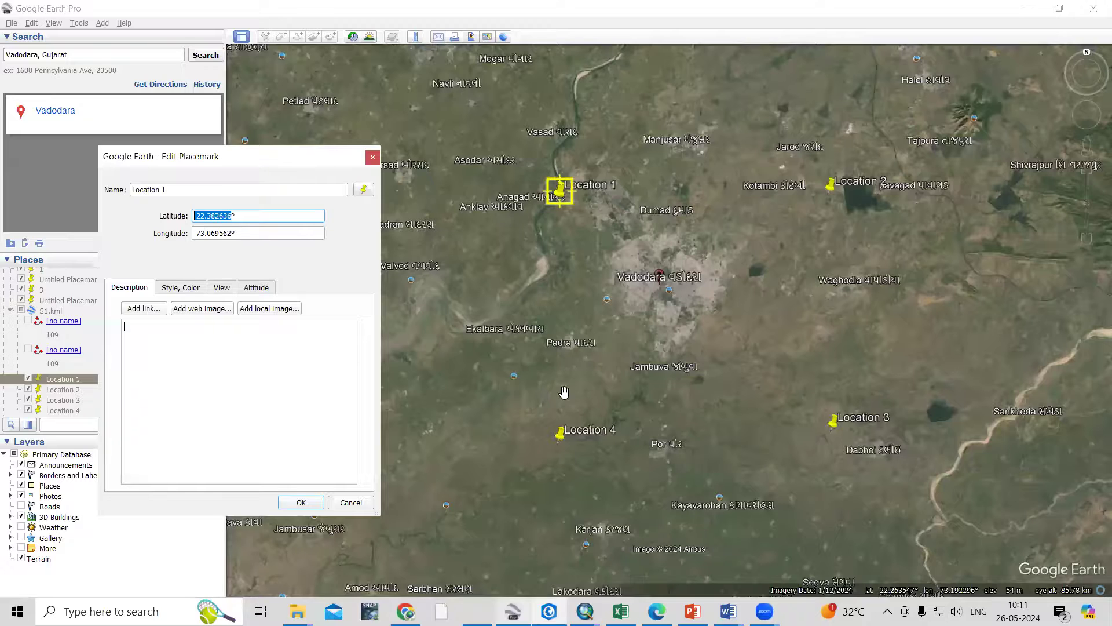
left_click(364, 502)
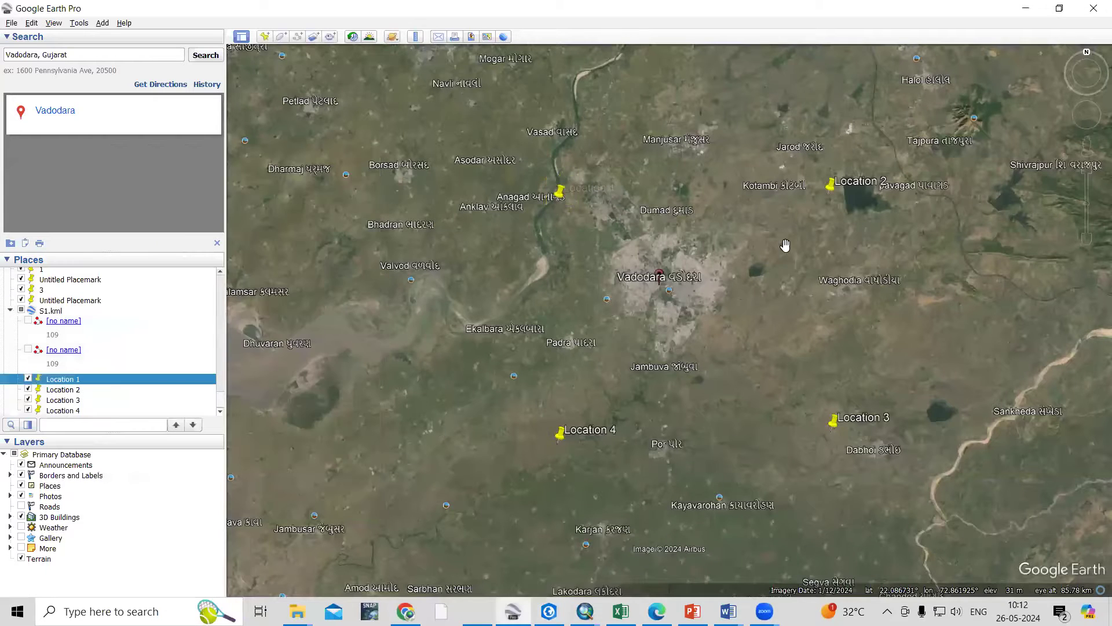
right_click(835, 192)
left_click(867, 344)
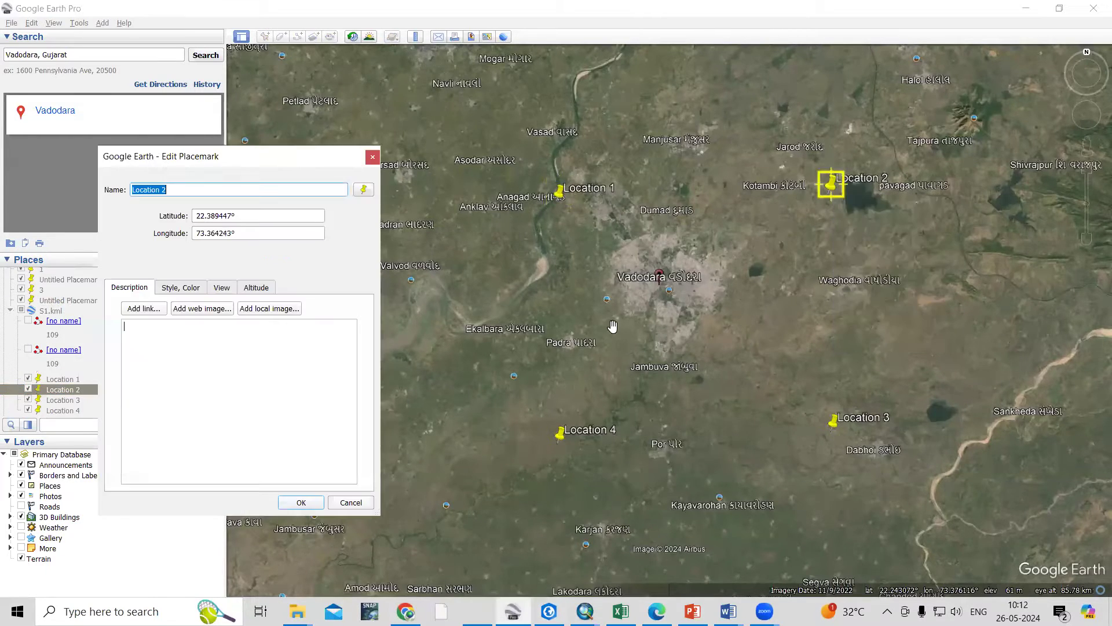
left_click(231, 234)
left_click_drag(230, 234, 95, 233)
key("ctrl+c")
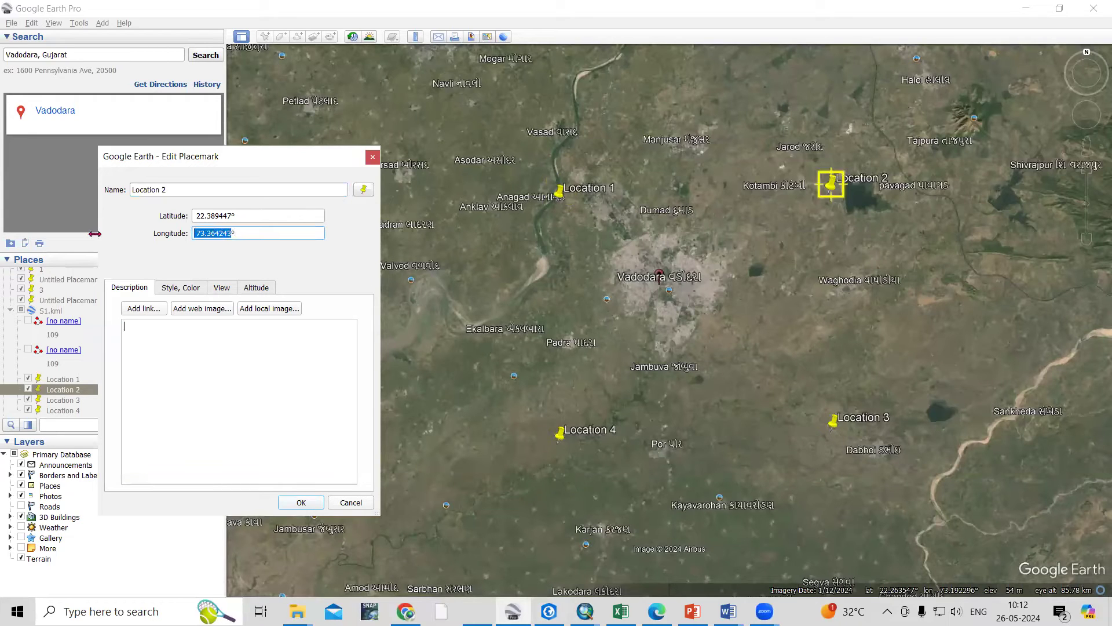
key("alt+Tab")
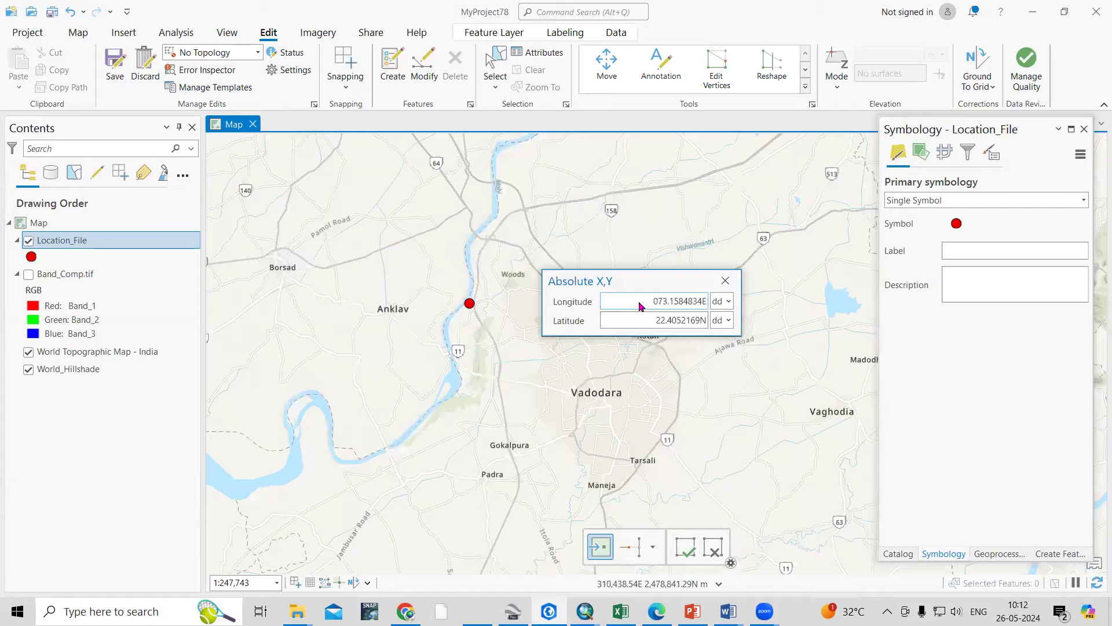
double_click(646, 302)
key("ctrl+v")
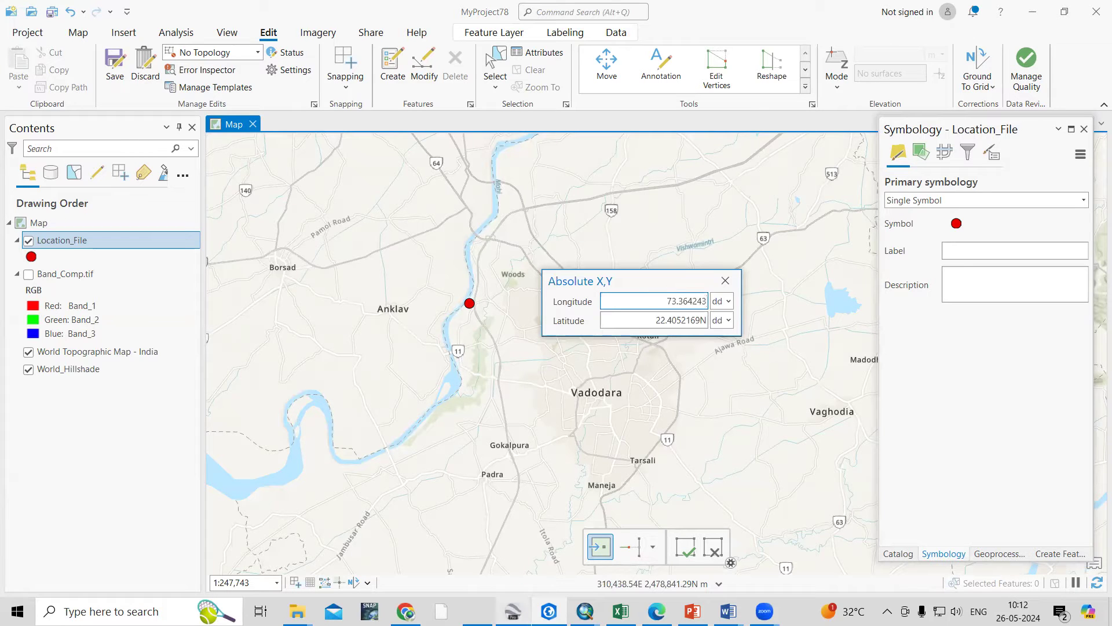
Enter Location 2's latitude 22.389447 and create the second point
left_click(513, 611)
left_click(229, 215)
double_click(230, 215)
key("ctrl+c")
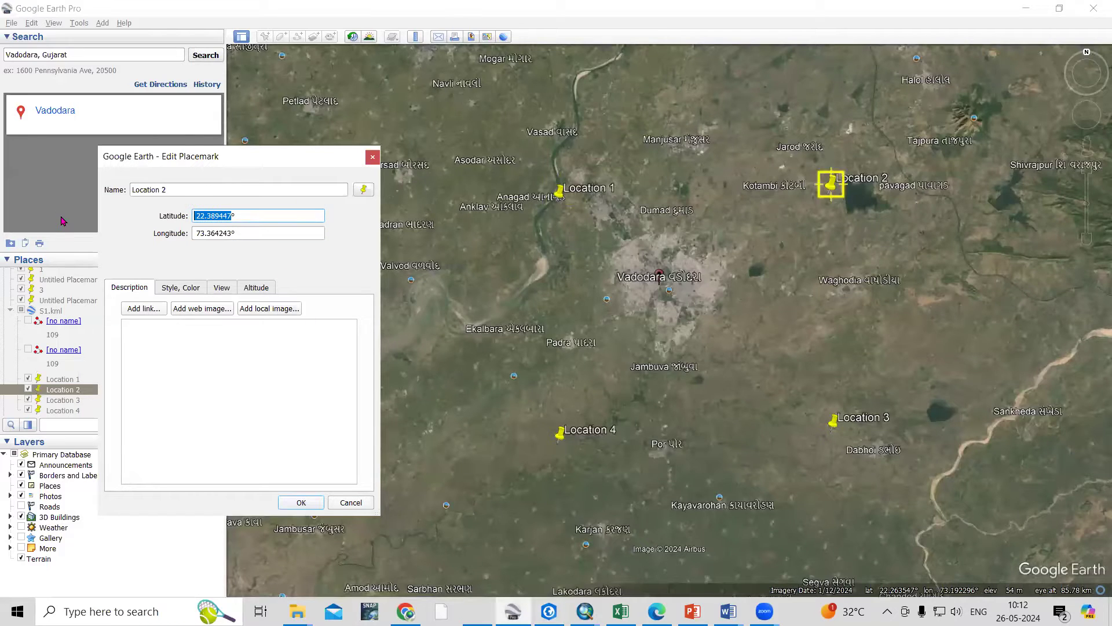
key("alt+Tab")
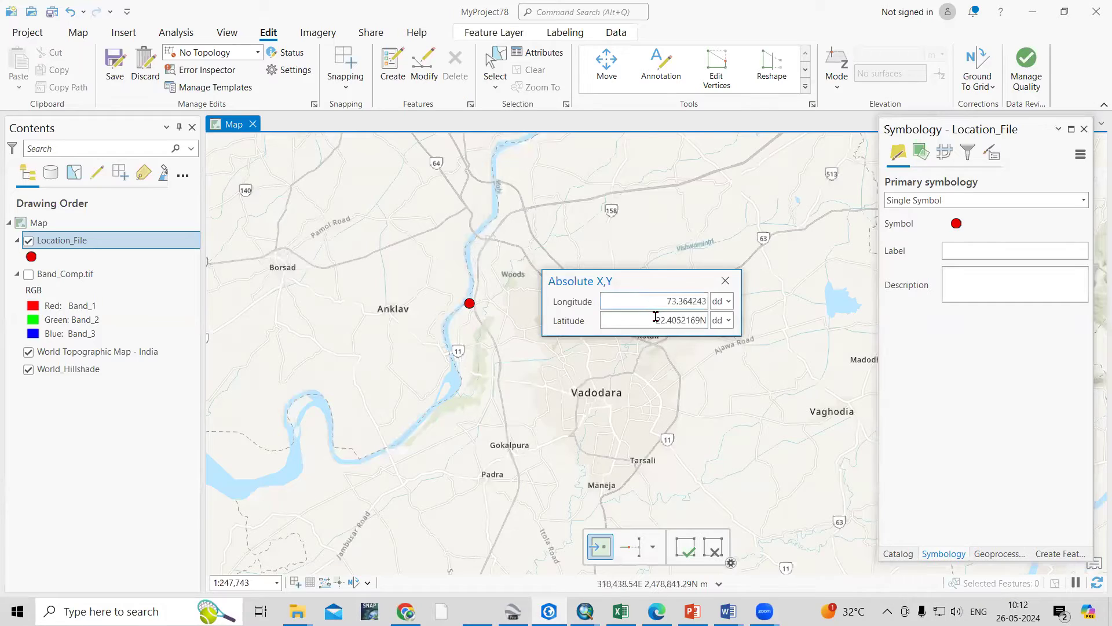
left_click_drag(656, 317, 709, 325)
key("ctrl+v")
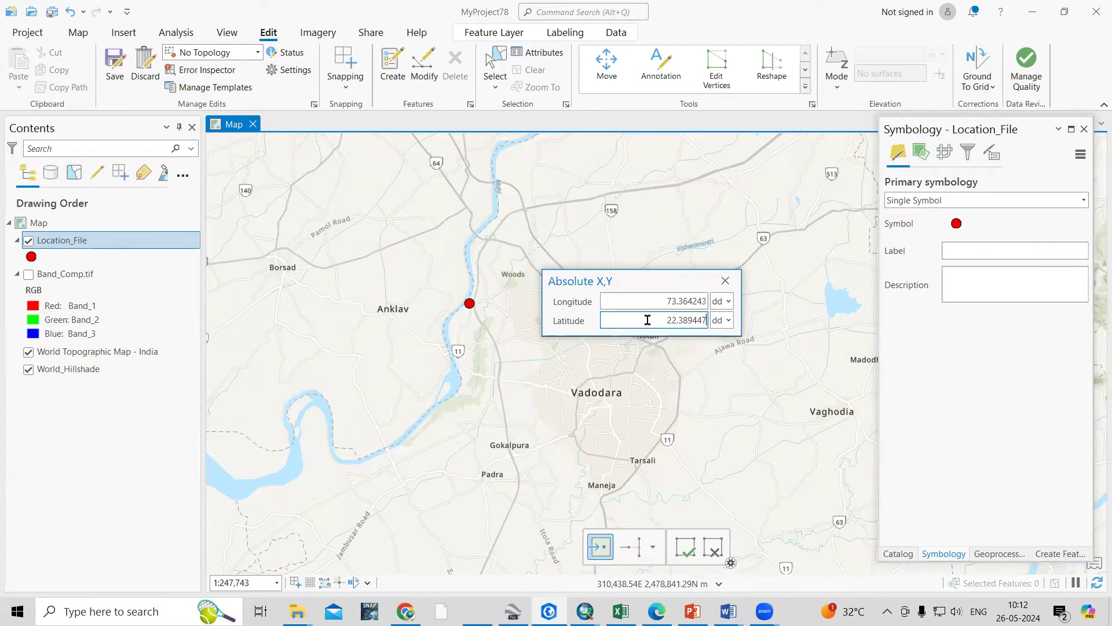
key("Return")
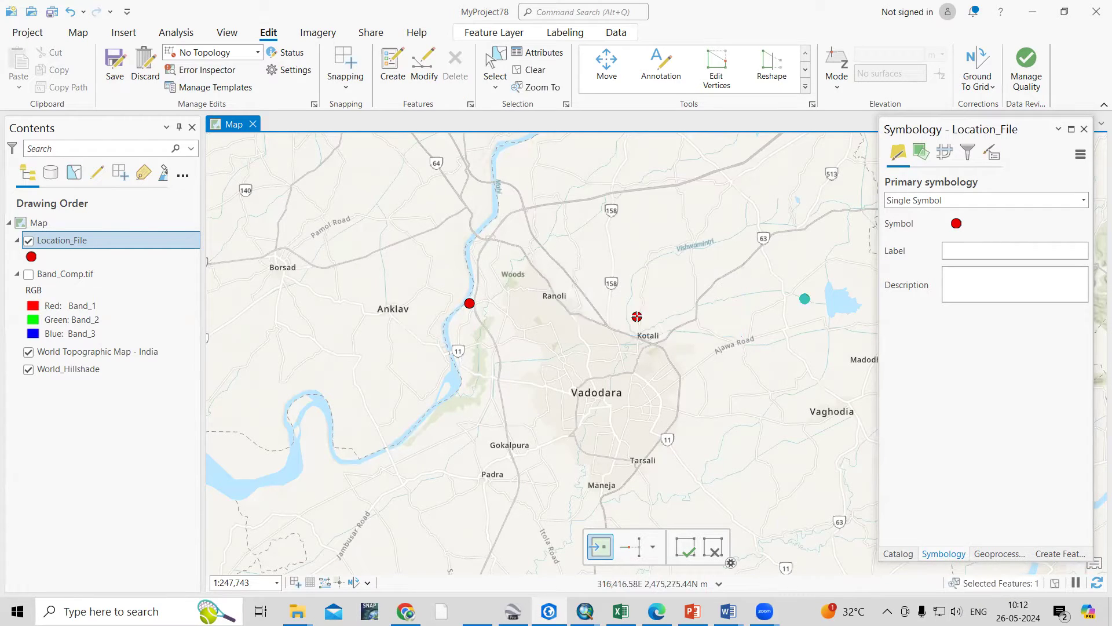
Enter Location 3's longitude 73.367125, copied from Google Earth, in Absolute X,Y
scroll(643, 280, "down", 2)
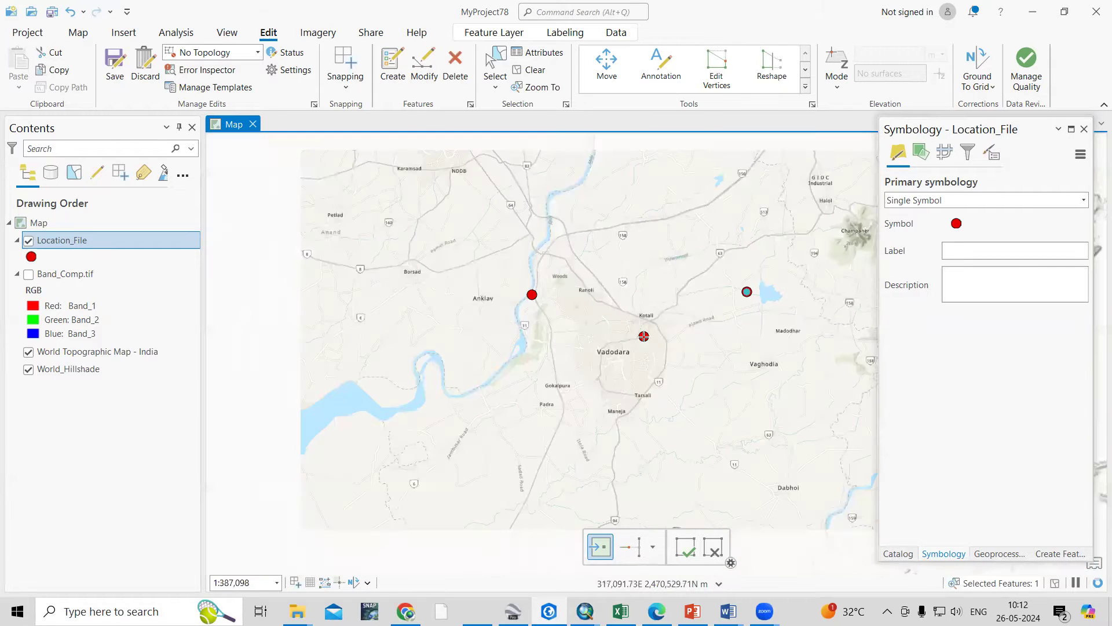
right_click(677, 369)
left_click(675, 367)
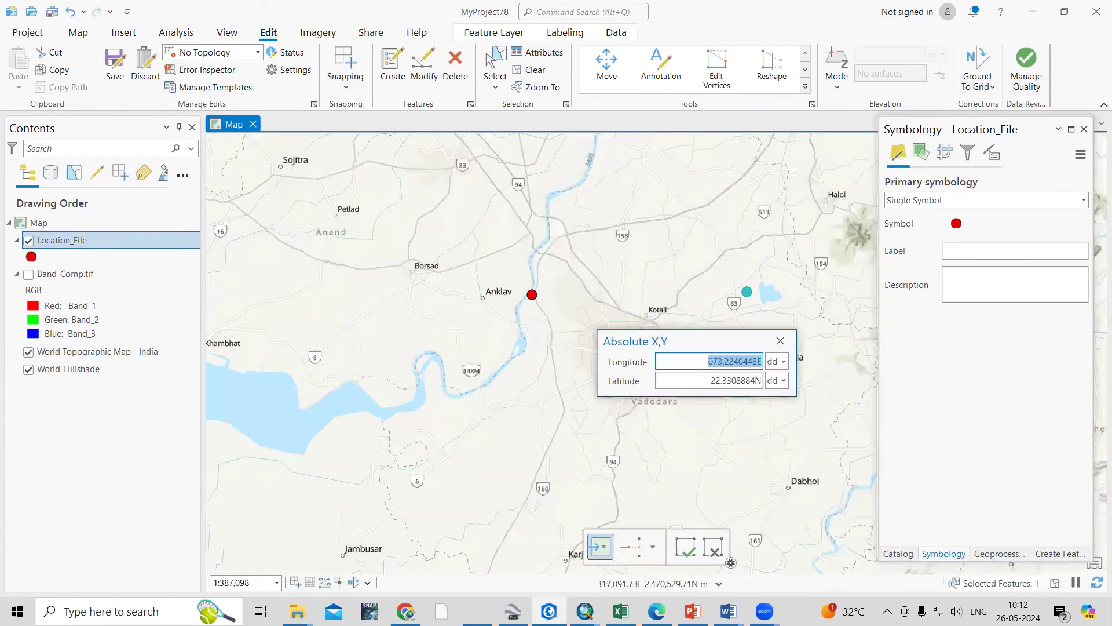
left_click(513, 612)
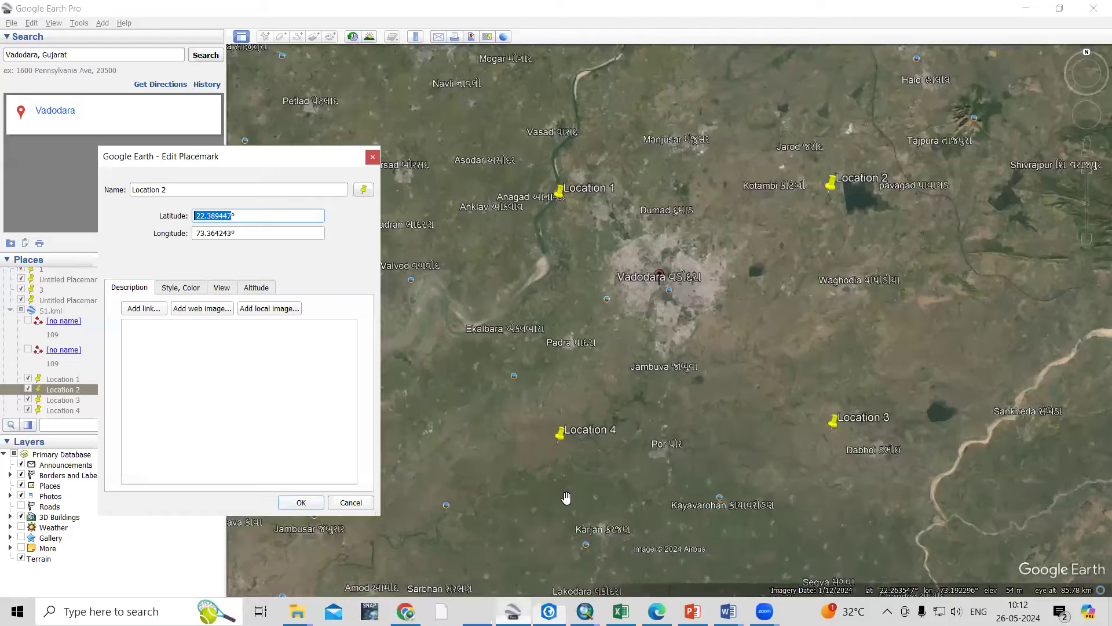
left_click(350, 501)
right_click(833, 421)
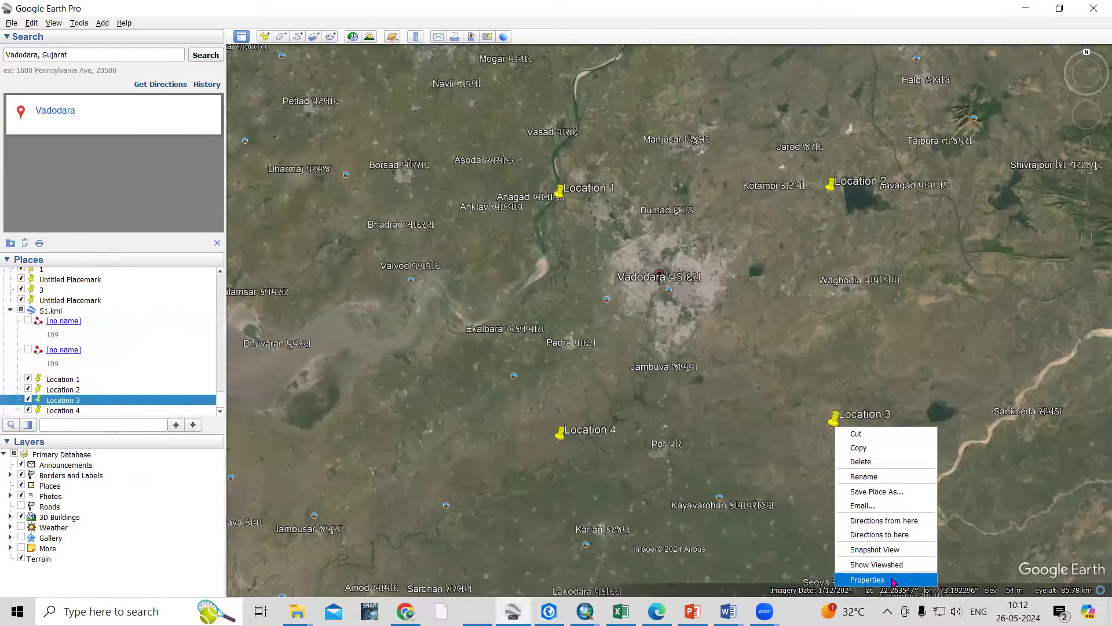
key("Return")
left_click_drag(233, 233, 155, 240)
key("ctrl+c")
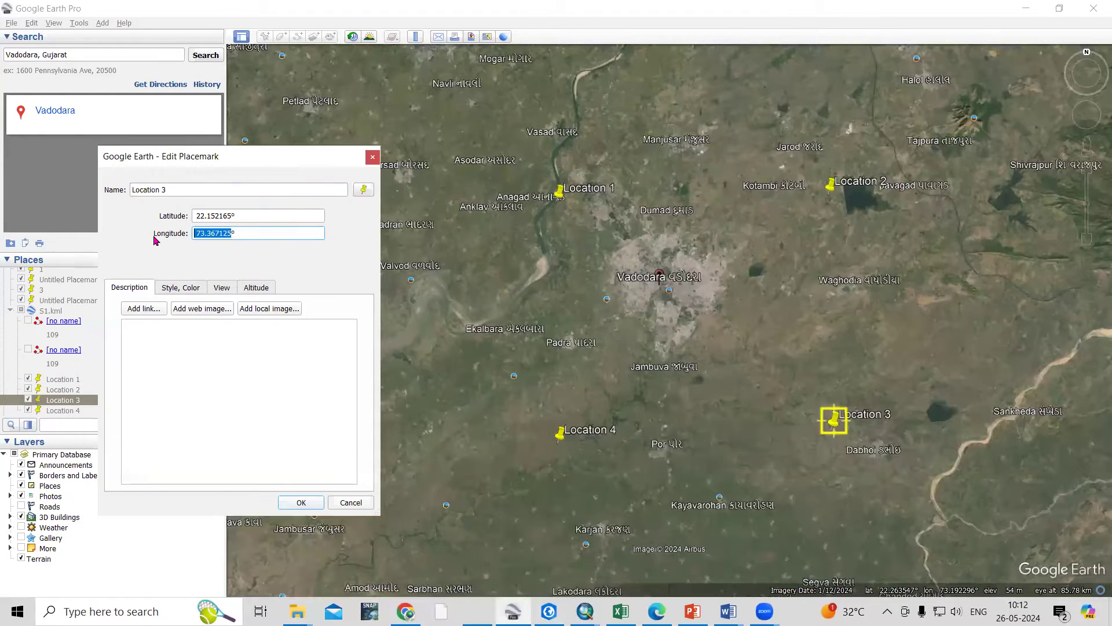
key("alt+Tab")
double_click(737, 366)
key("ctrl+v")
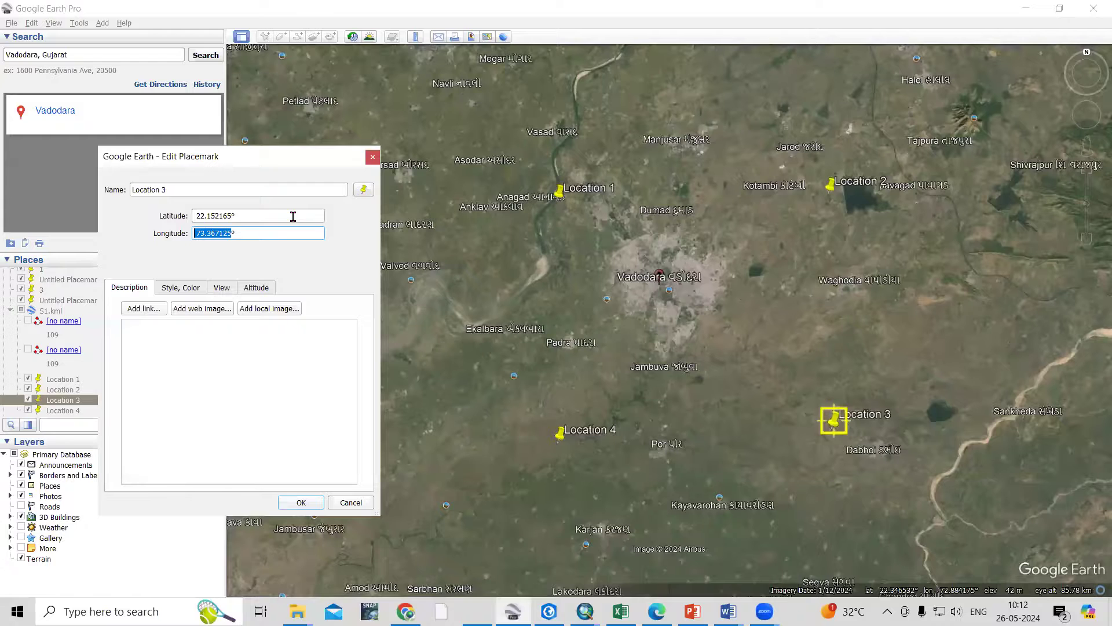
Enter Location 3's latitude 22.152165 and create the third point
key("alt+Tab")
left_click_drag(232, 215, 162, 217)
key("ctrl+c")
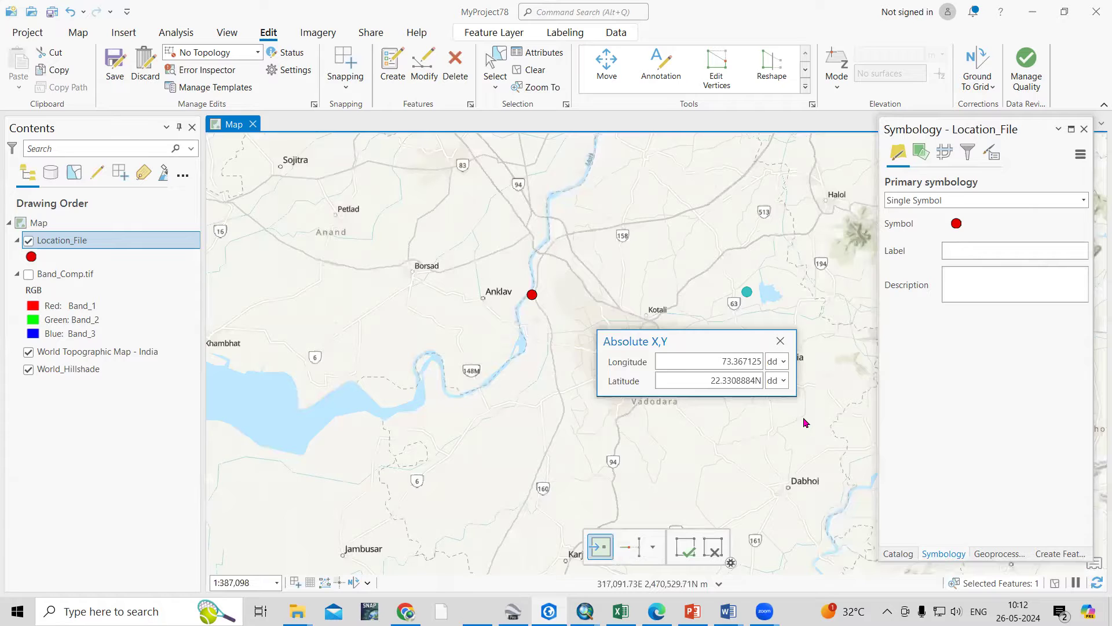
key("alt+Tab")
left_click_drag(701, 380, 753, 387)
key("ctrl+v")
key("Return")
scroll(685, 318, "down", 2)
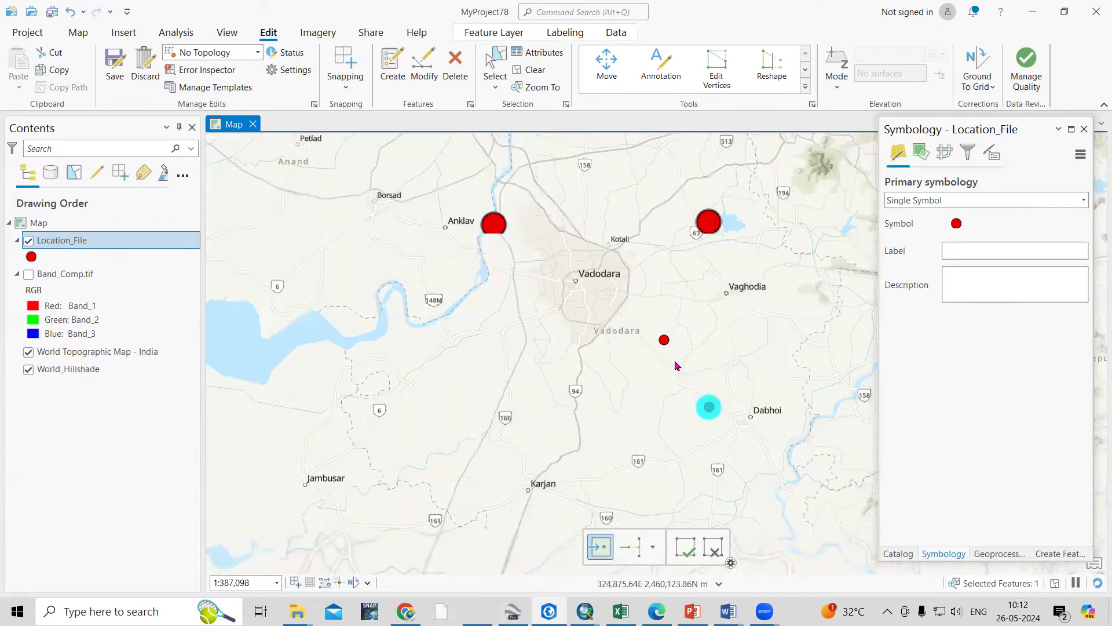
Paste Location 4's longitude 73.070811 from Google Earth Pro into the Absolute X,Y entry
key("F6")
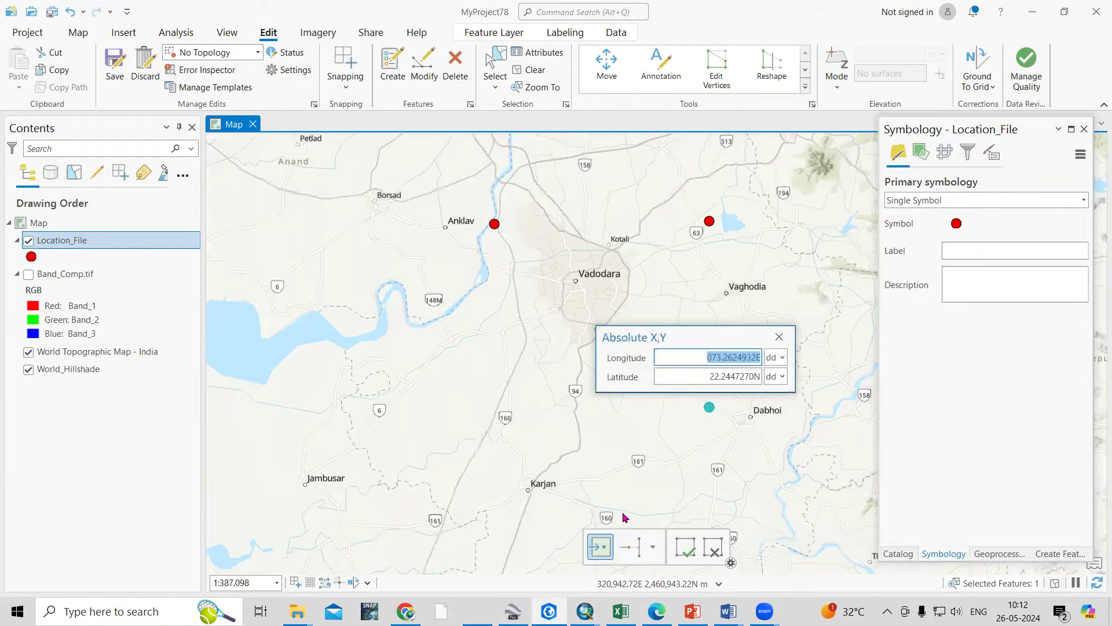
left_click(513, 611)
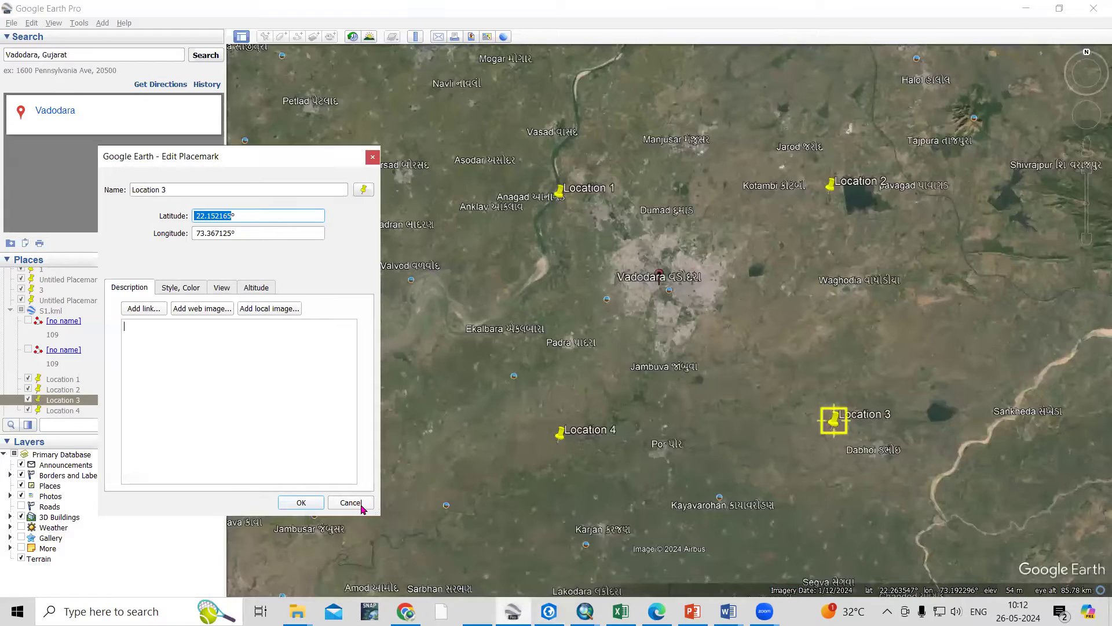
left_click(354, 502)
right_click(560, 432)
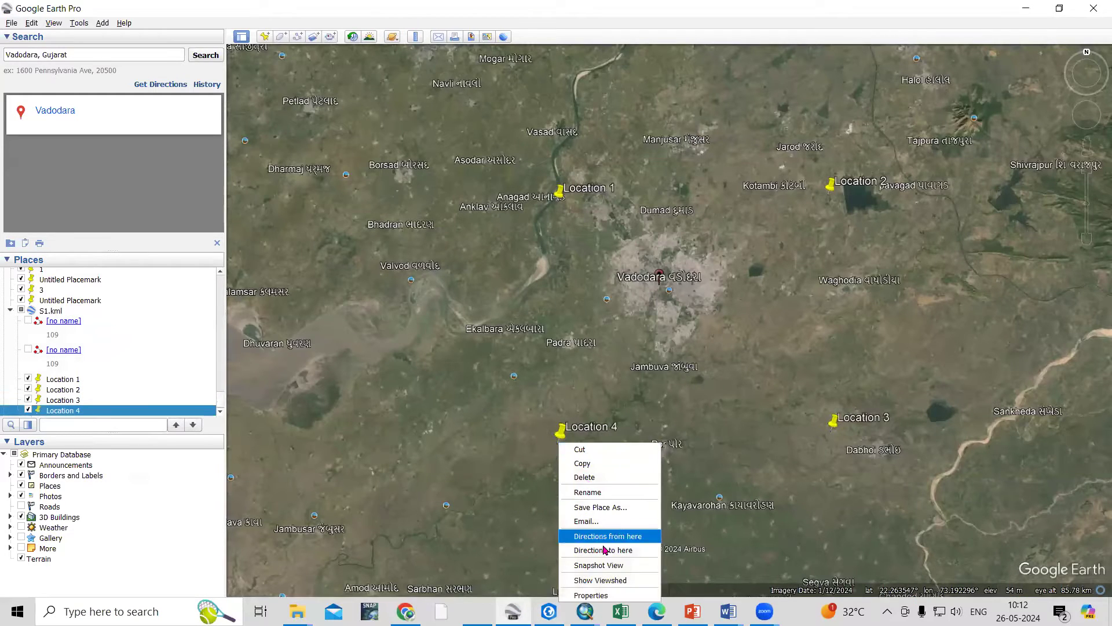
left_click(591, 595)
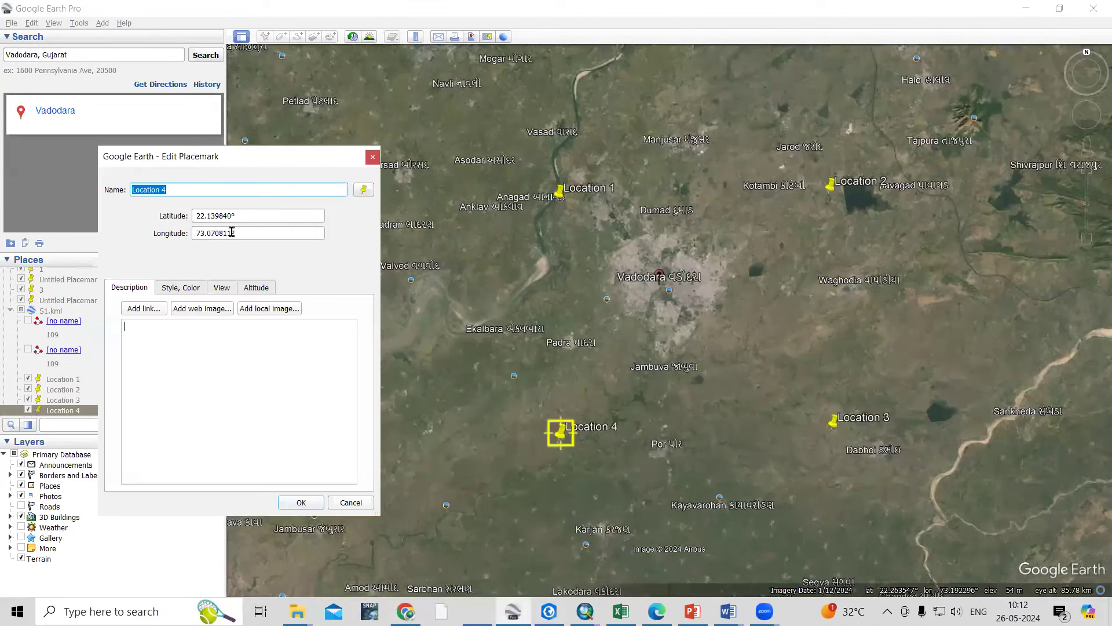
double_click(231, 232)
key("ctrl+c")
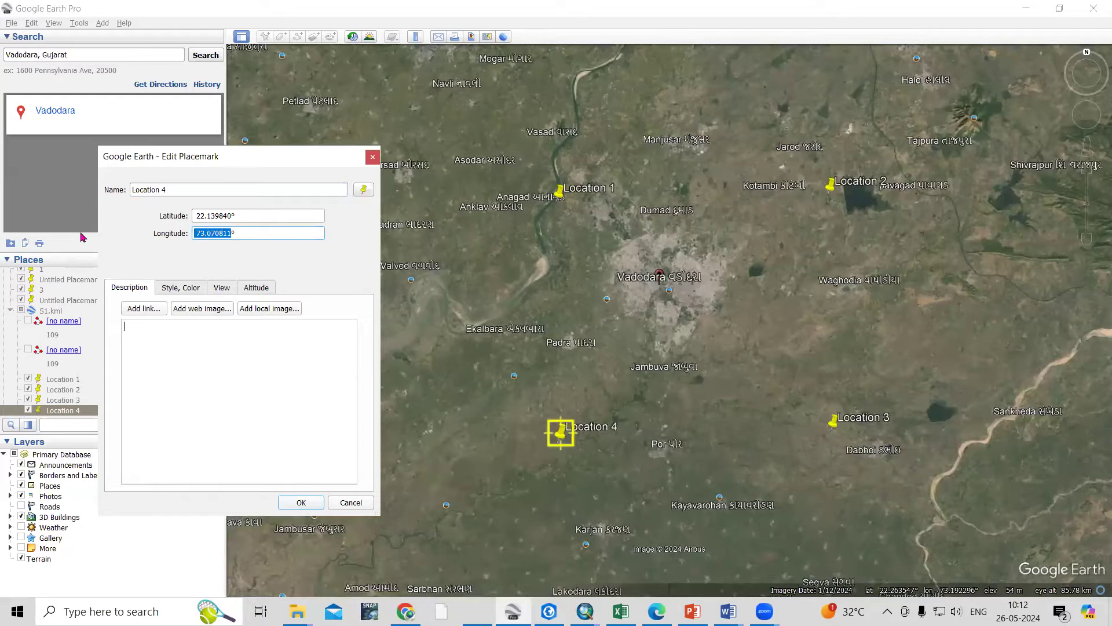
key("alt+Tab")
double_click(705, 359)
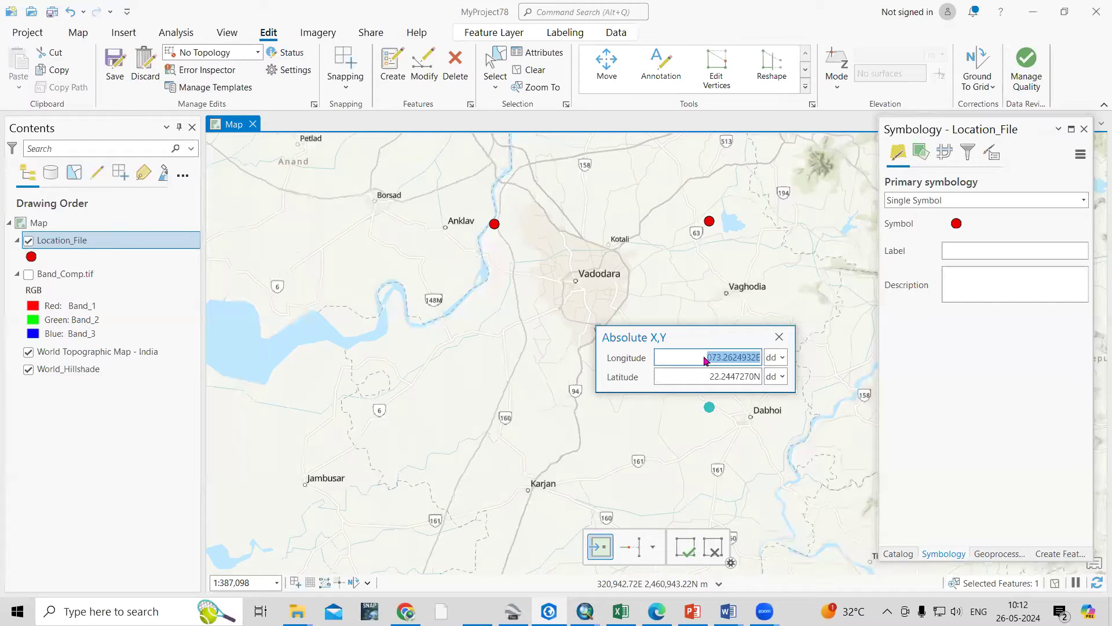
key("ctrl+v")
Paste Location 4's latitude 22.139840 and confirm to create the point
key("alt+Tab")
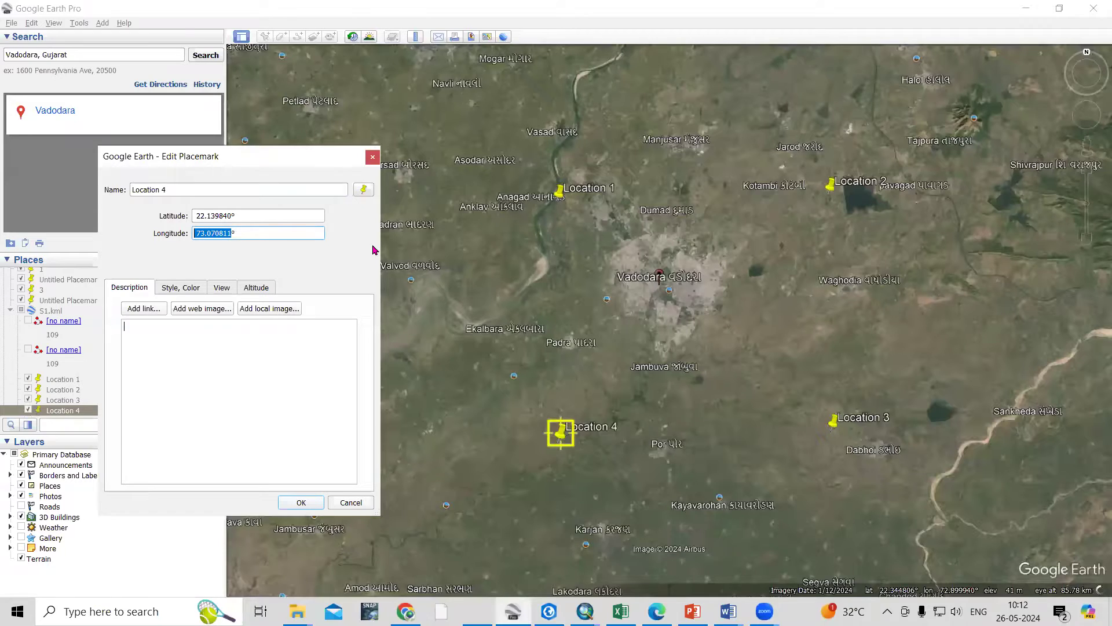
double_click(231, 216)
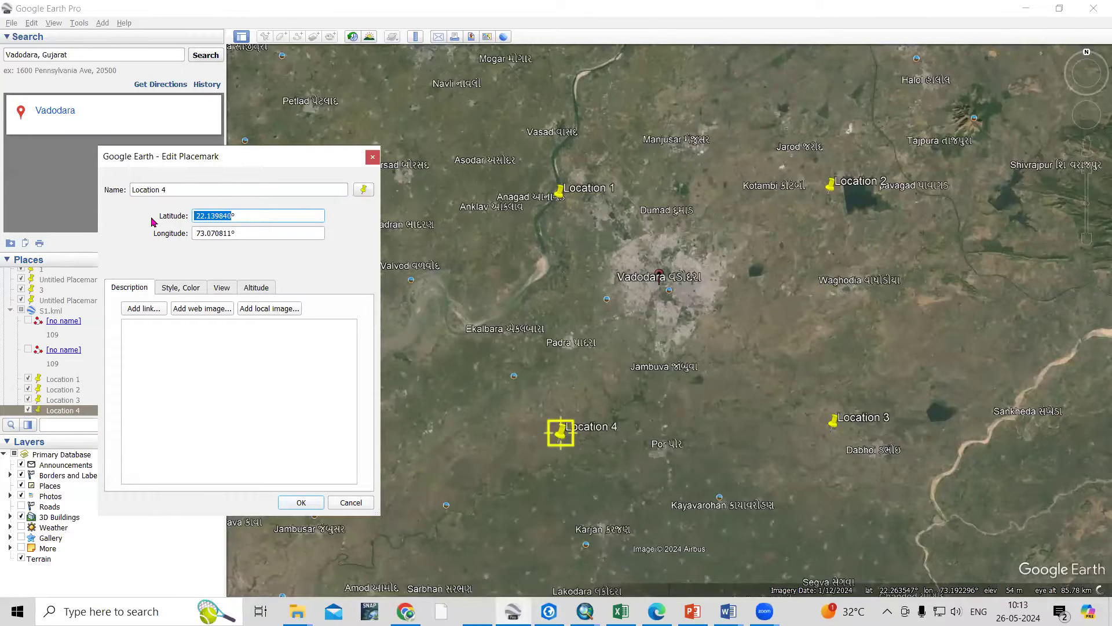
key("ctrl+c")
key("alt+Tab")
double_click(693, 373)
key("ctrl+v")
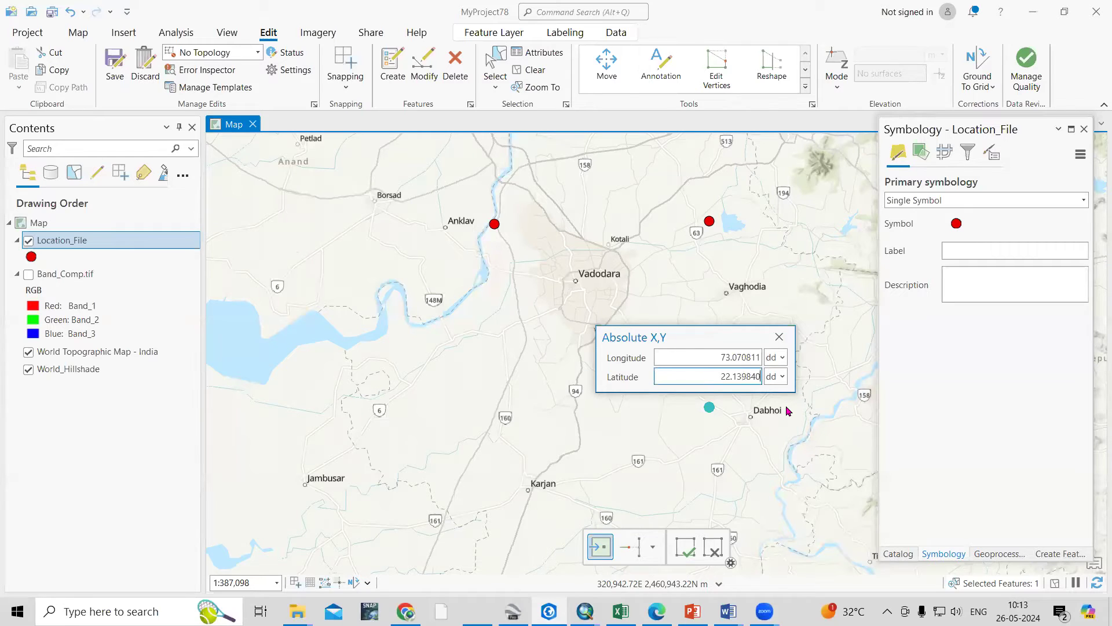
key("Return")
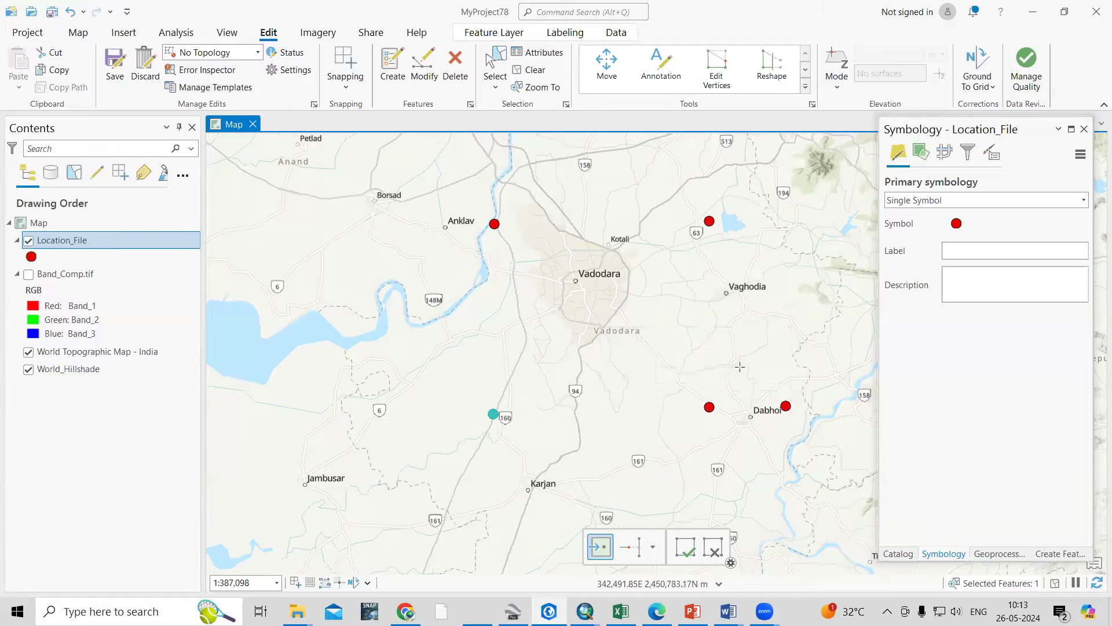
Undo the stray points added near Dabhoi, Kotali, Anklav, Borsad and route 63
key("ctrl+z")
left_click(657, 226)
key("ctrl+z")
left_click(493, 421)
key("ctrl+z")
left_click(496, 230)
key("ctrl+z")
left_click(378, 172)
key("ctrl+z")
left_click(682, 208)
key("ctrl+z")
Save the Location_File edits, delete a stray point near Vadodara, and show the Catalog
left_click(114, 76)
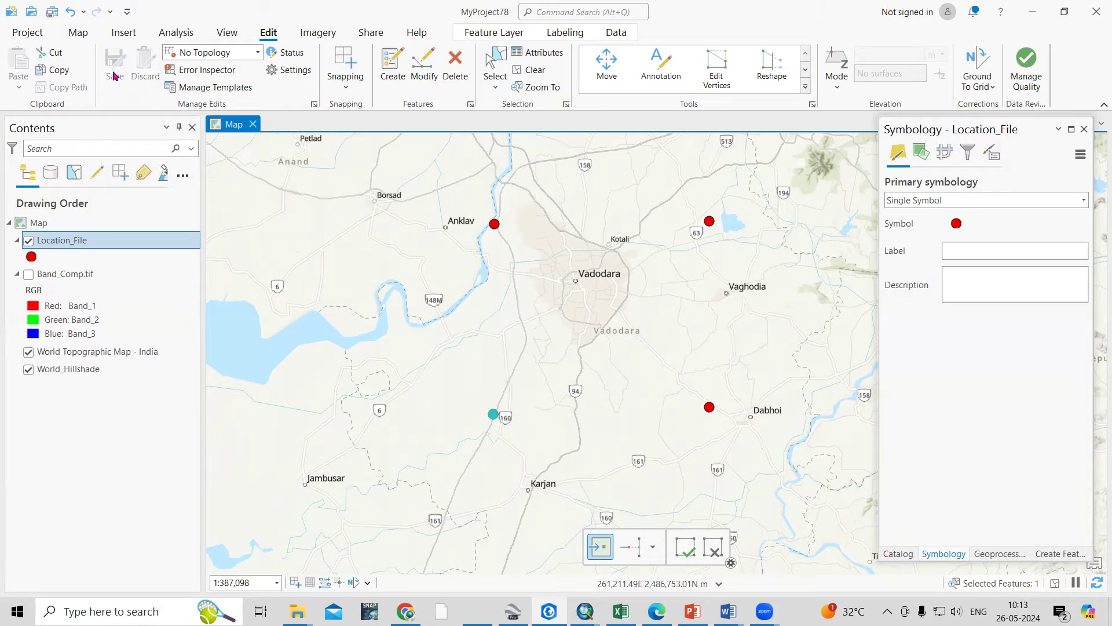
left_click(580, 314)
key("Delete")
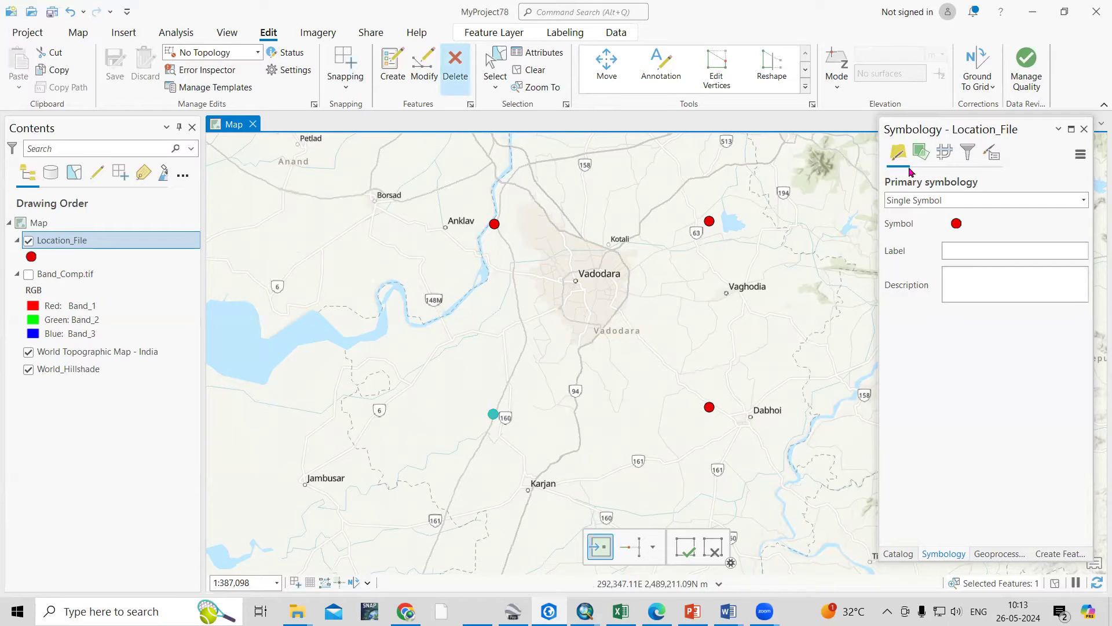
left_click(898, 553)
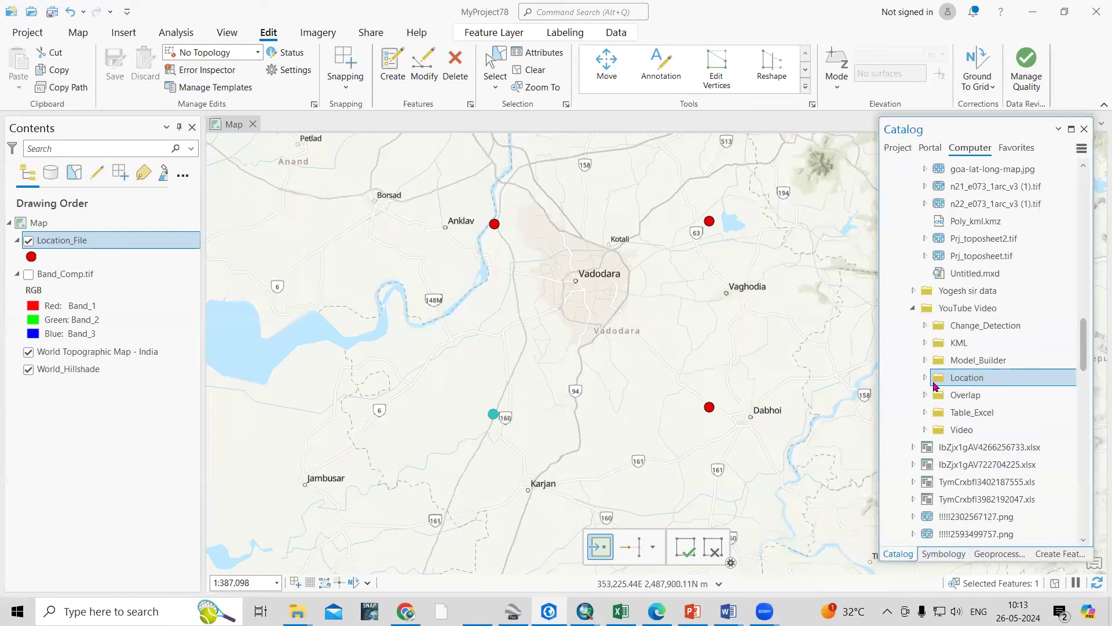
Create Study_Area in the Location folder as a Polygon class using Location_File's WGS_1984_UTM_Zone_43N
double_click(952, 380)
right_click(977, 382)
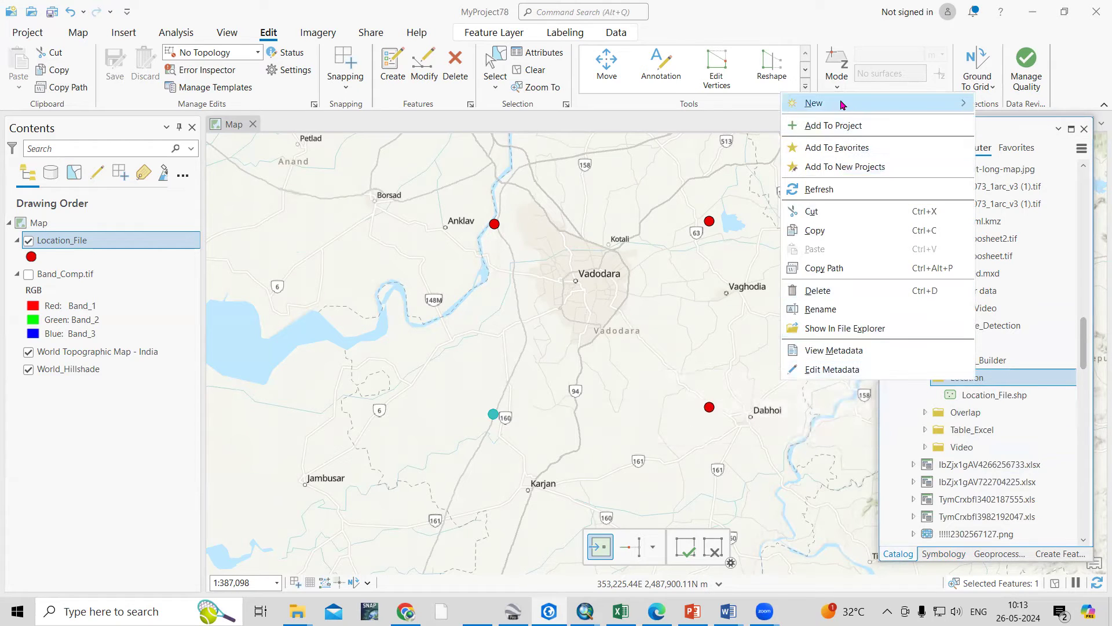
mouse_move(843, 105)
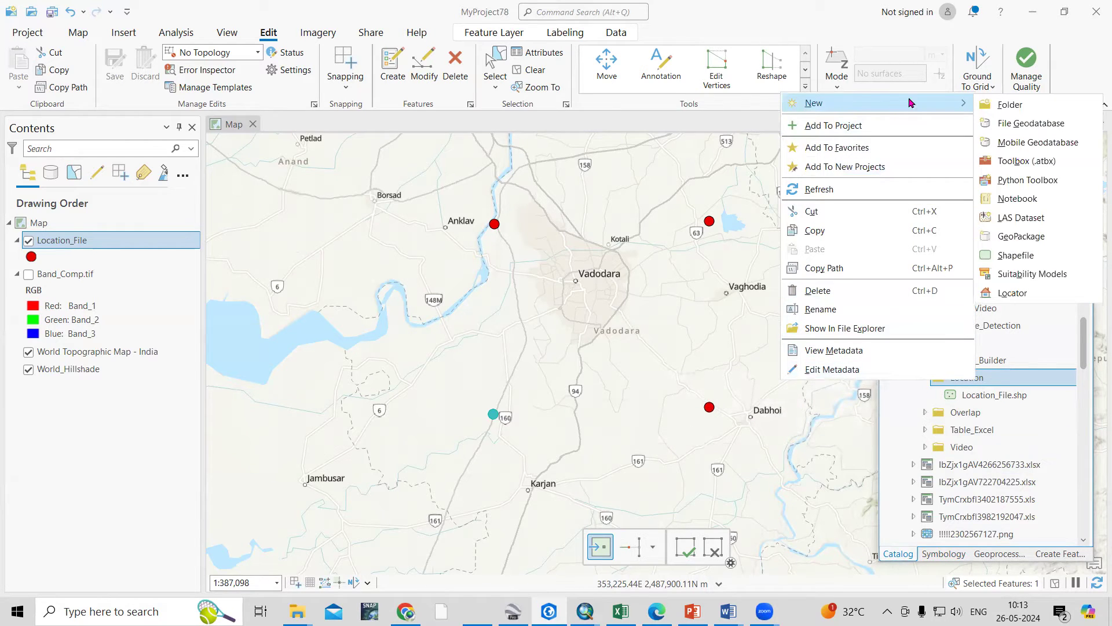
left_click(1042, 255)
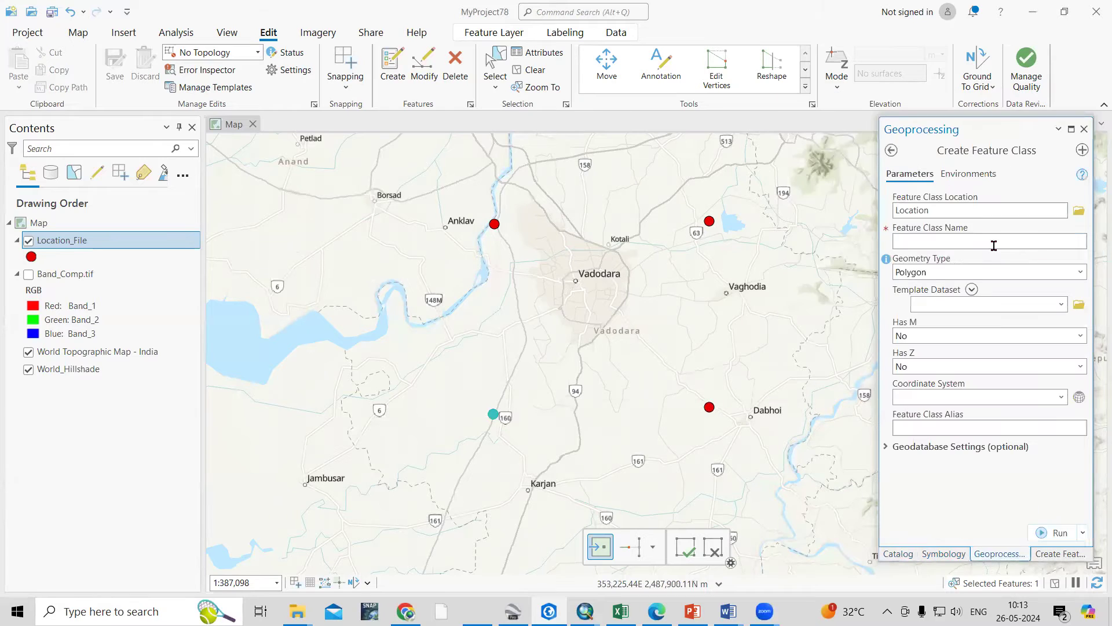
left_click(1007, 242)
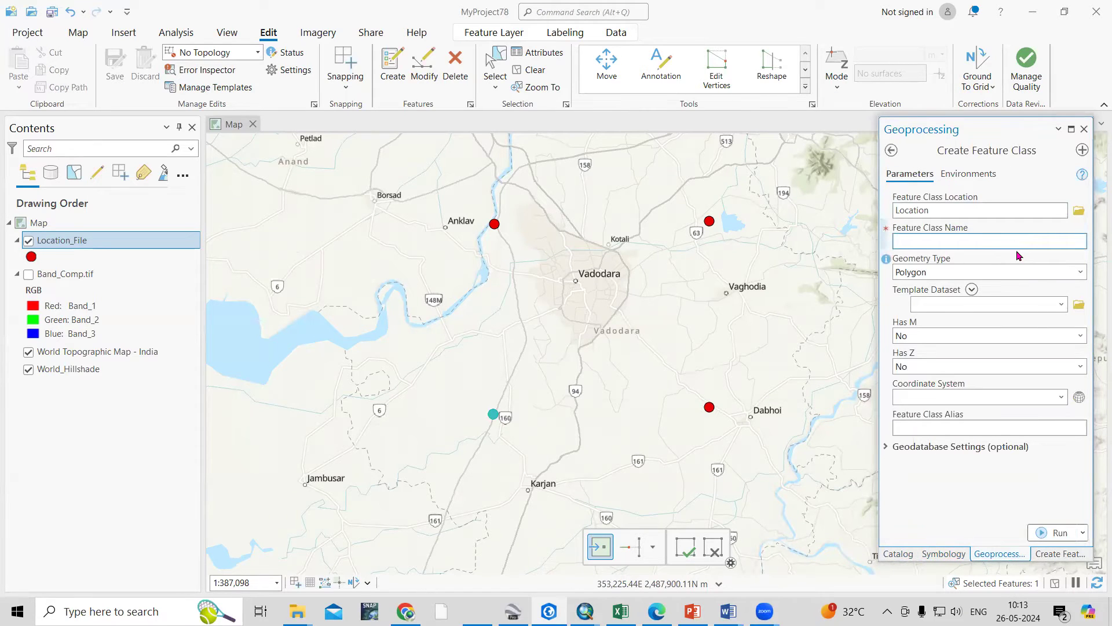
type("Study_Area")
left_click(1085, 278)
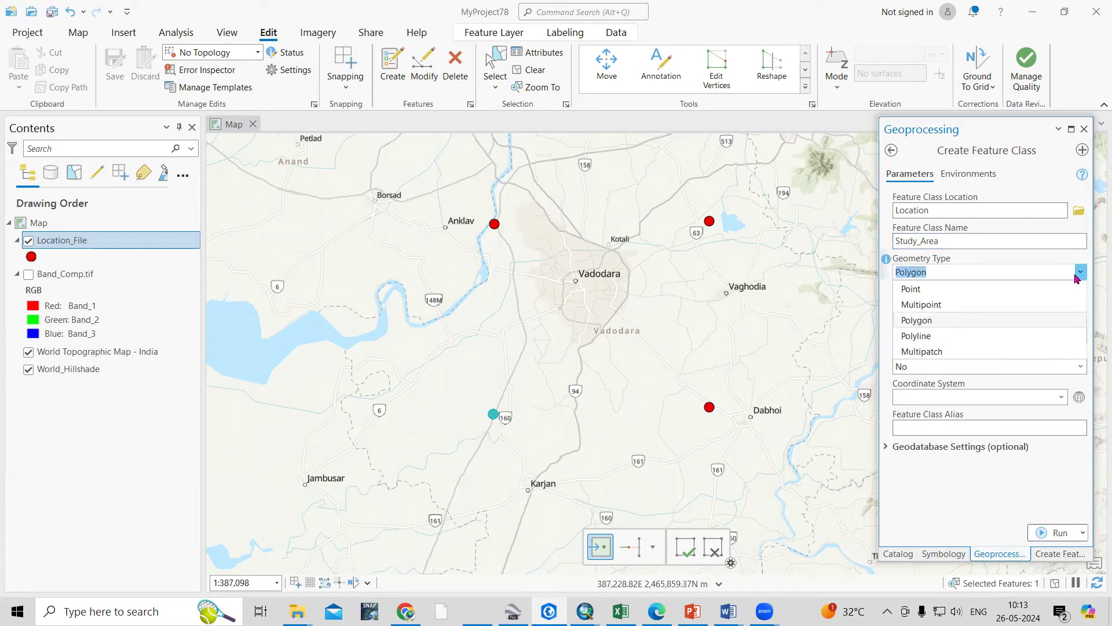
left_click(981, 320)
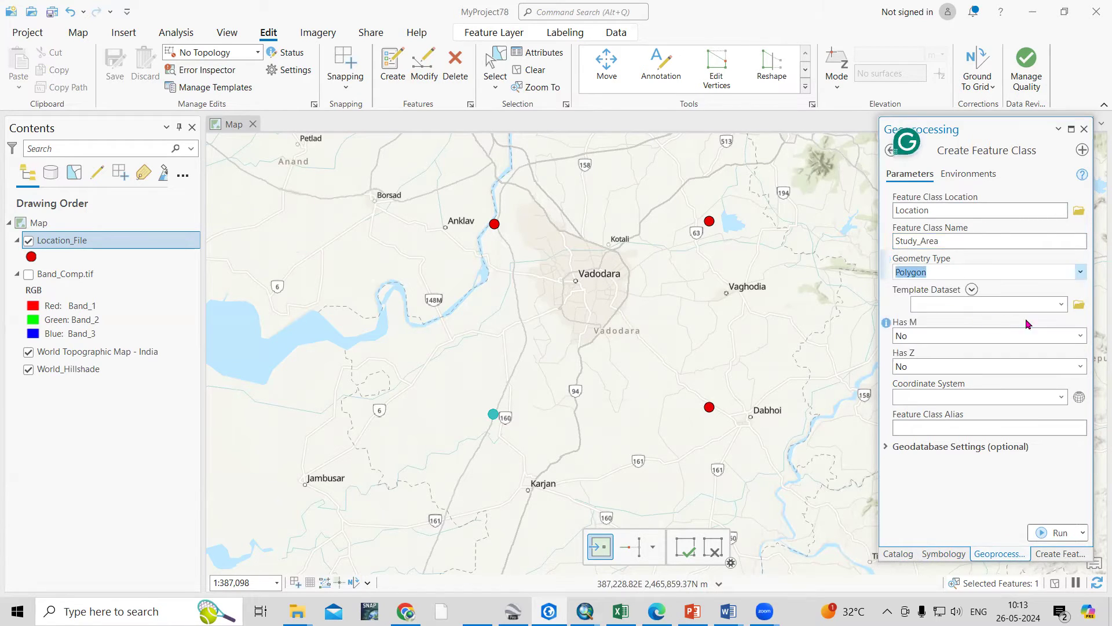
left_click(1061, 398)
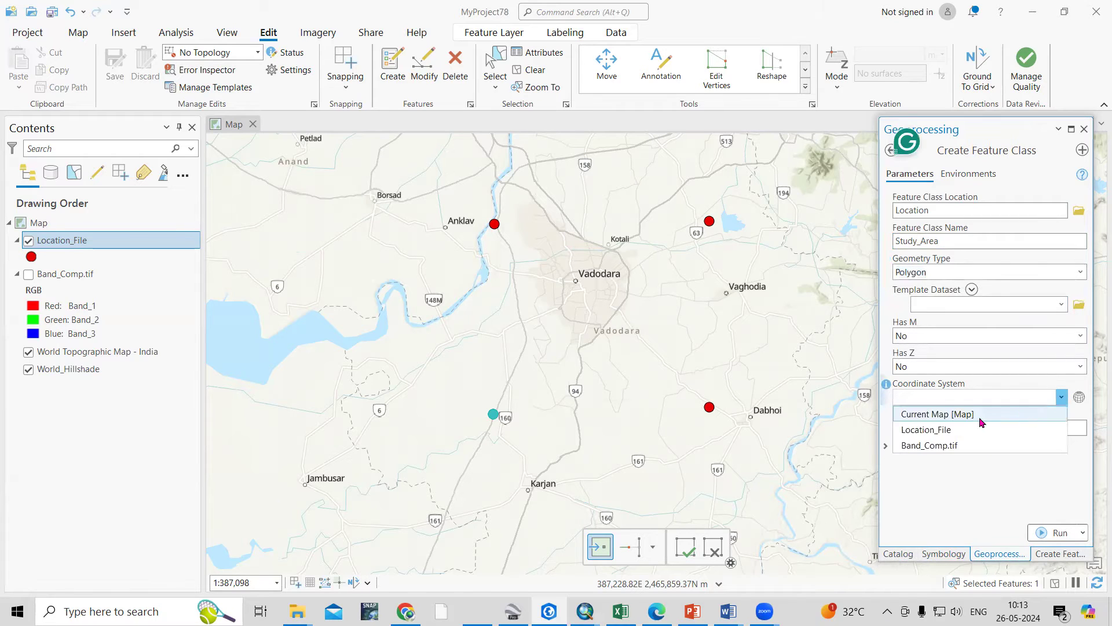
left_click(962, 429)
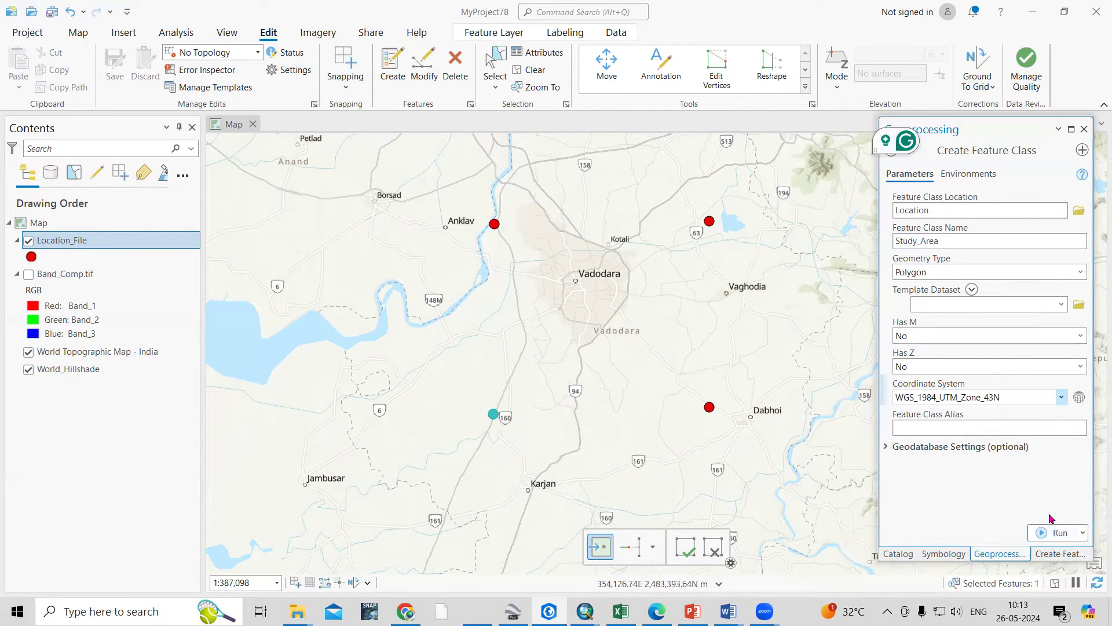
left_click(1054, 532)
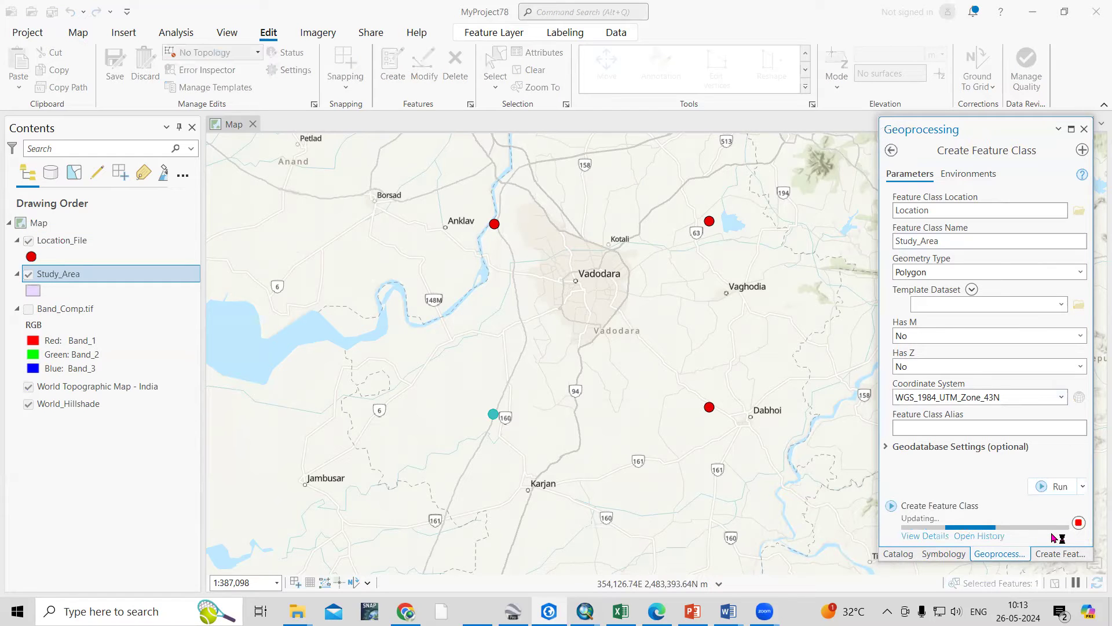
Check the completed Study_Area creation run details, then close them
left_click(937, 535)
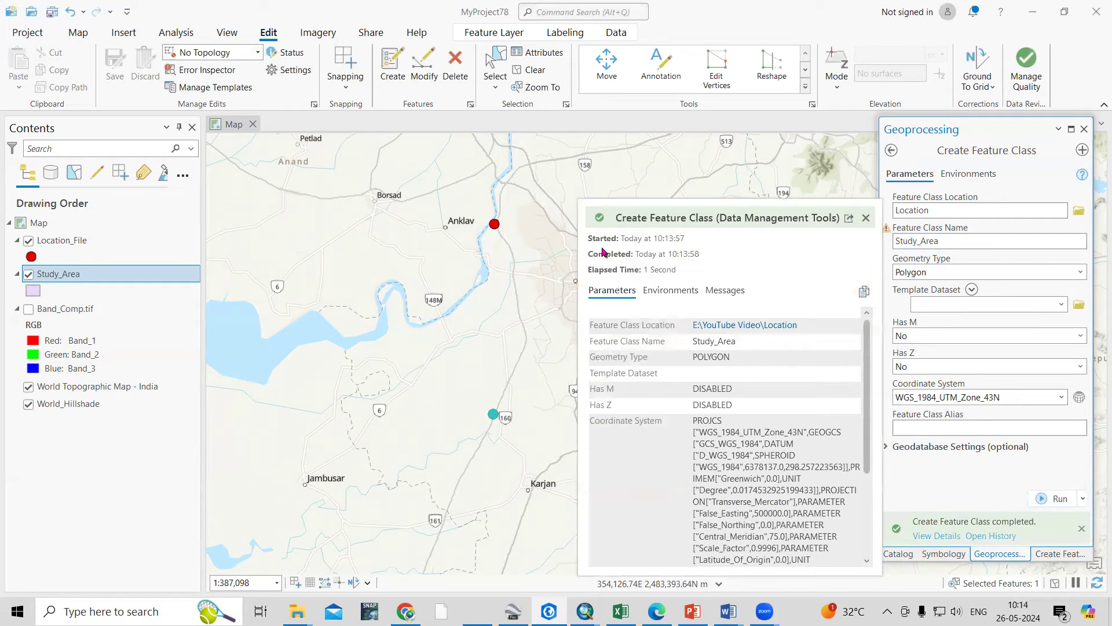
left_click(866, 218)
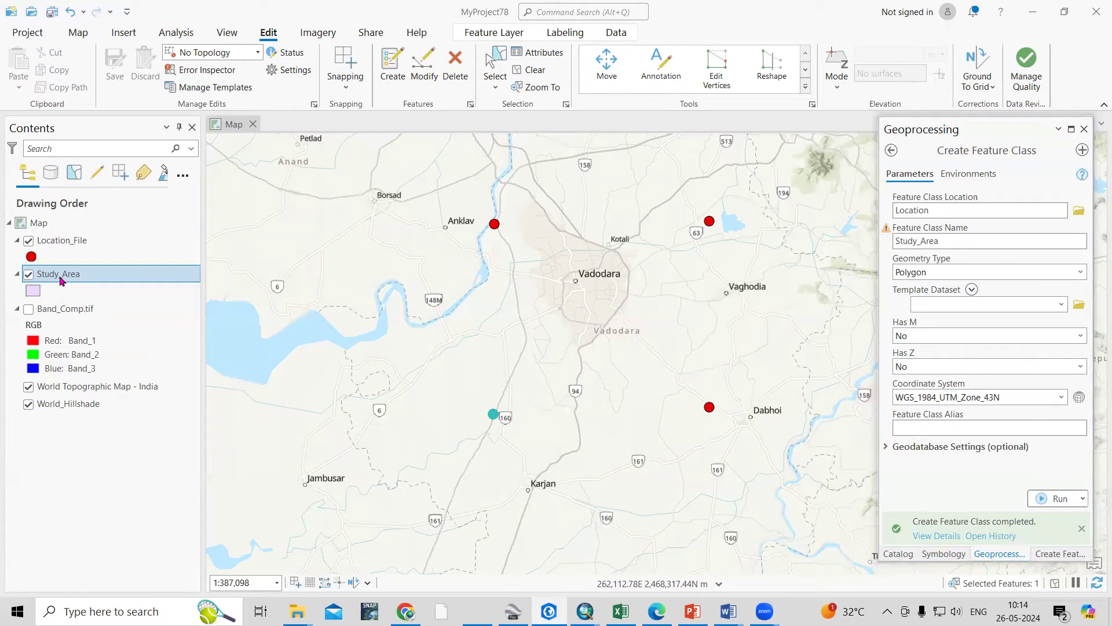
left_click(222, 37)
left_click(268, 35)
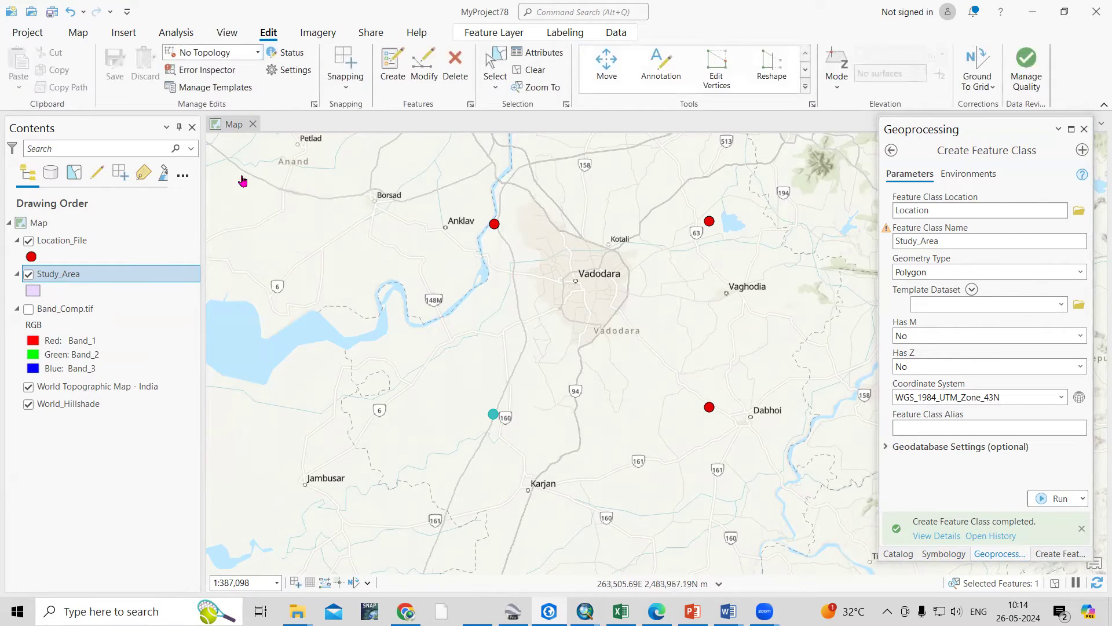
Choose the Study_Area polygon template and turn on snapping to existing points
left_click(398, 84)
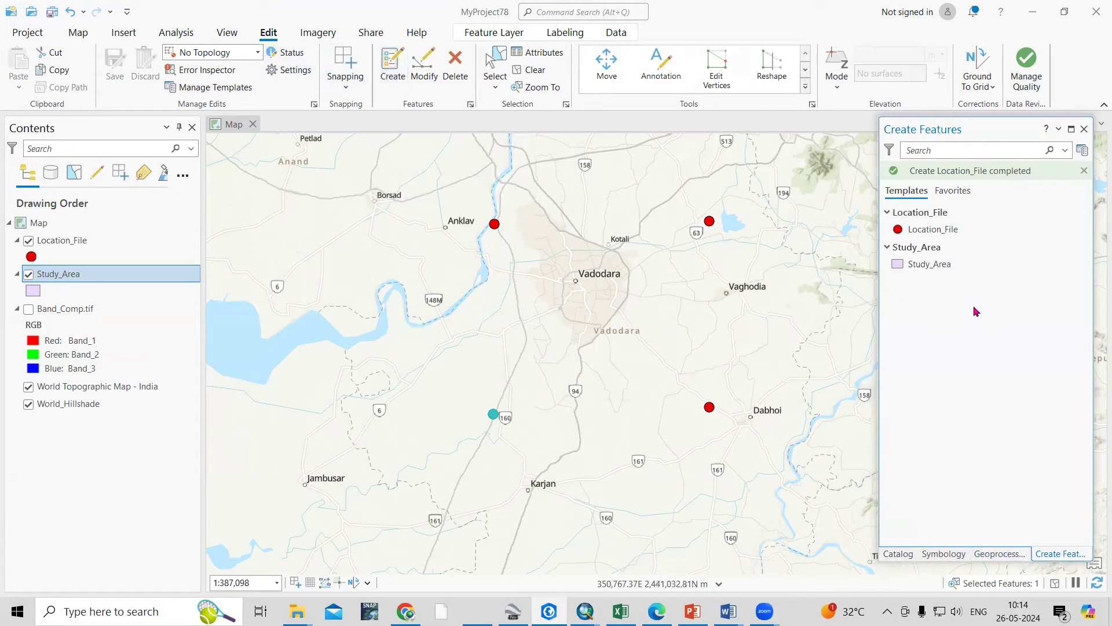
left_click(927, 264)
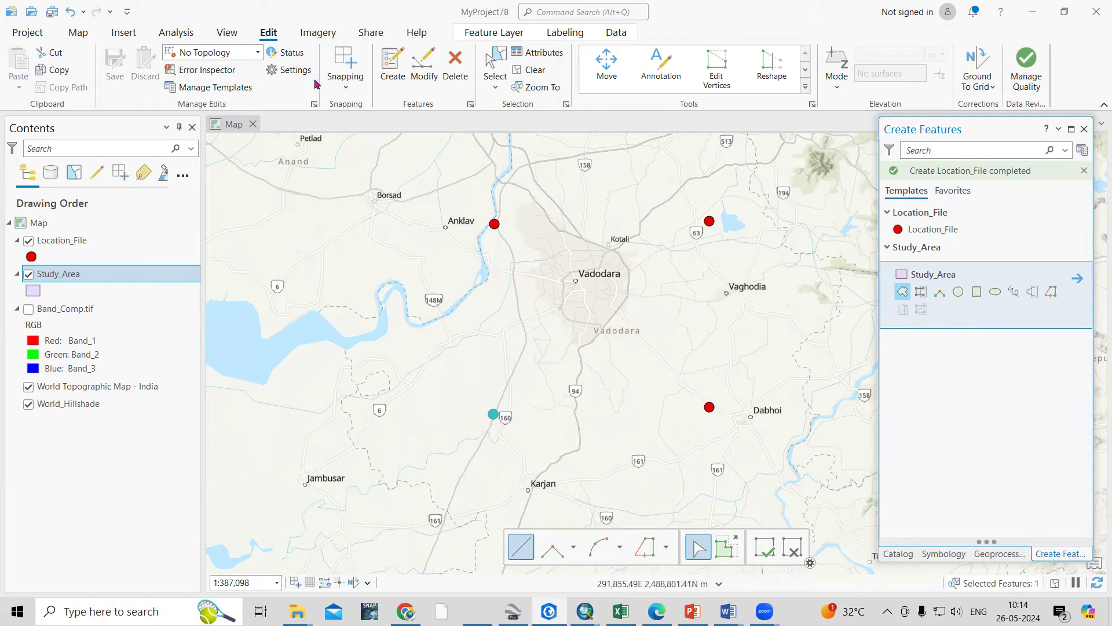
left_click(336, 81)
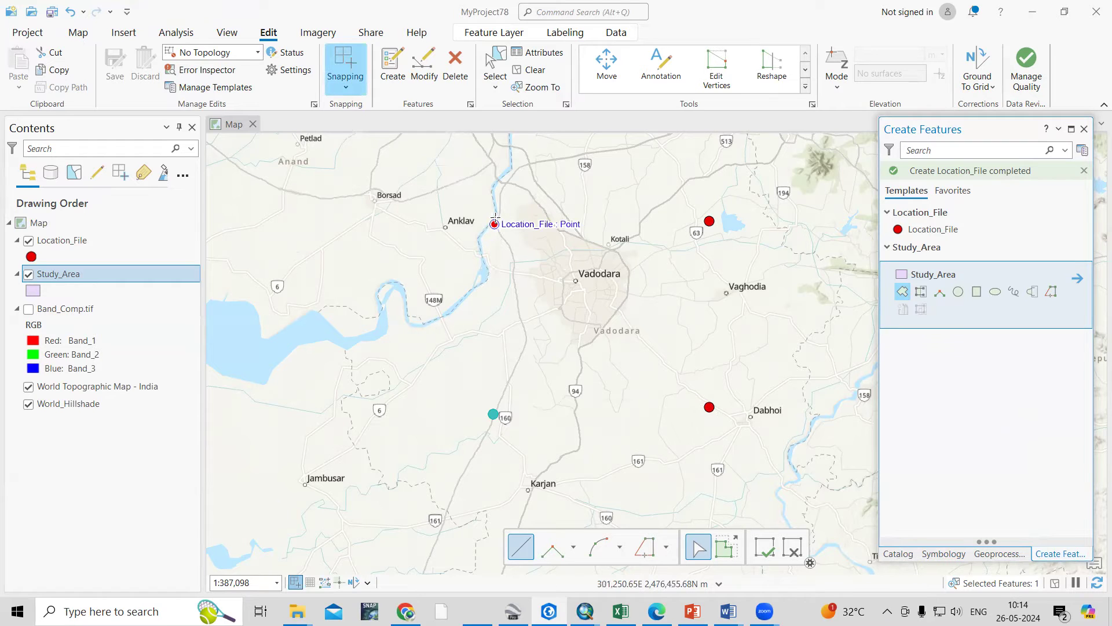
scroll(495, 223, "up", 3)
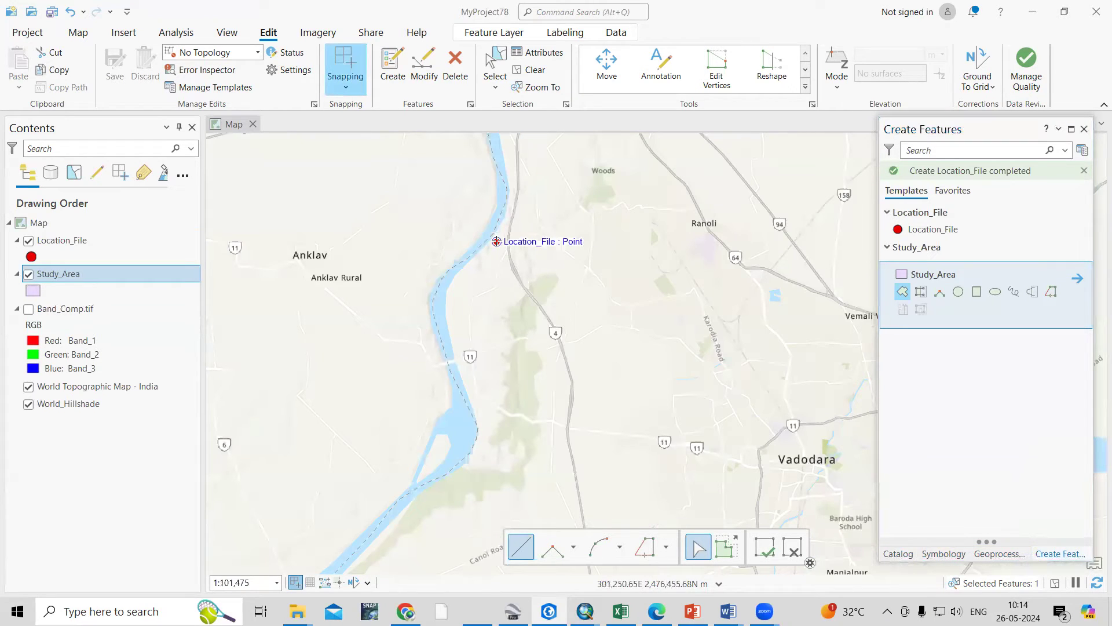
scroll(496, 241, "down", 2)
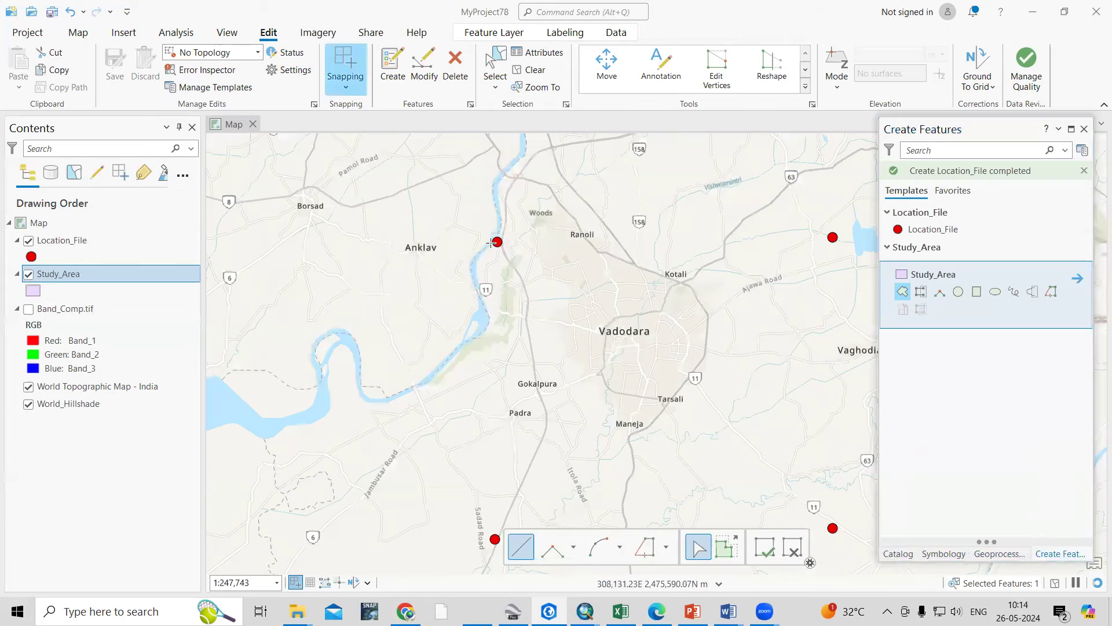
Snap the polygon's four corners to the Location_File points, finish it, and save
left_click(496, 241)
left_click(832, 236)
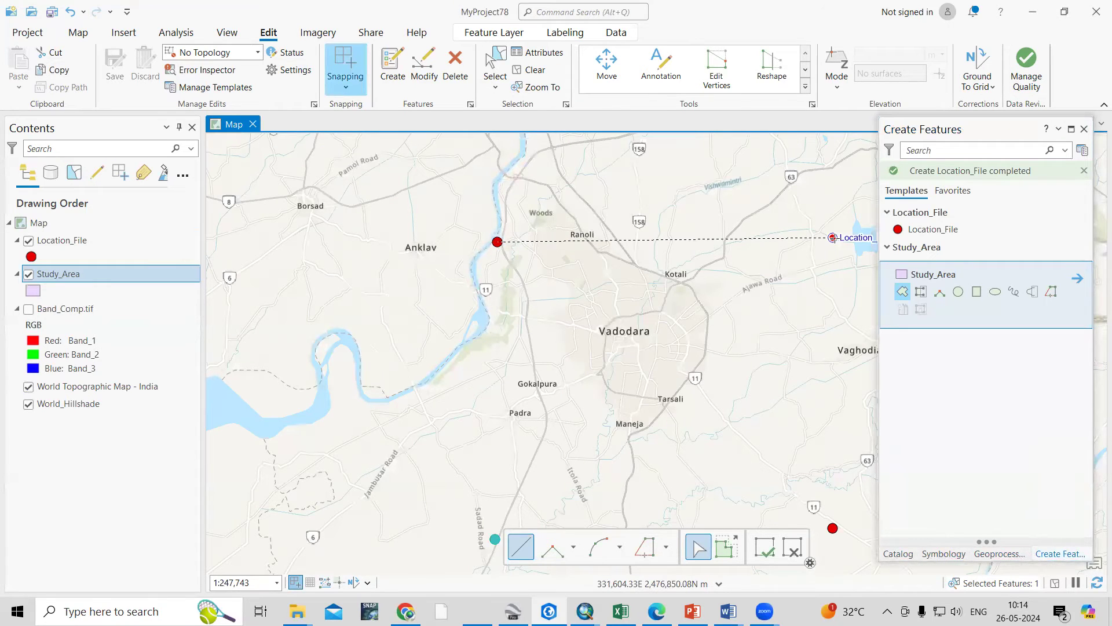
scroll(498, 148, "up", 3)
scroll(639, 261, "down", 4)
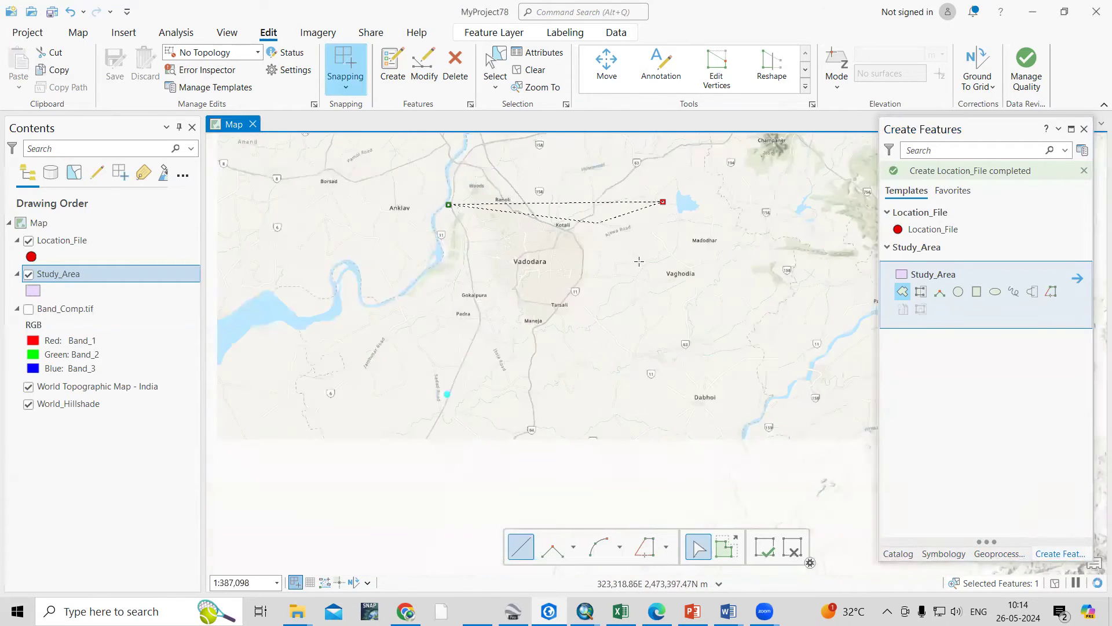
left_click(663, 388)
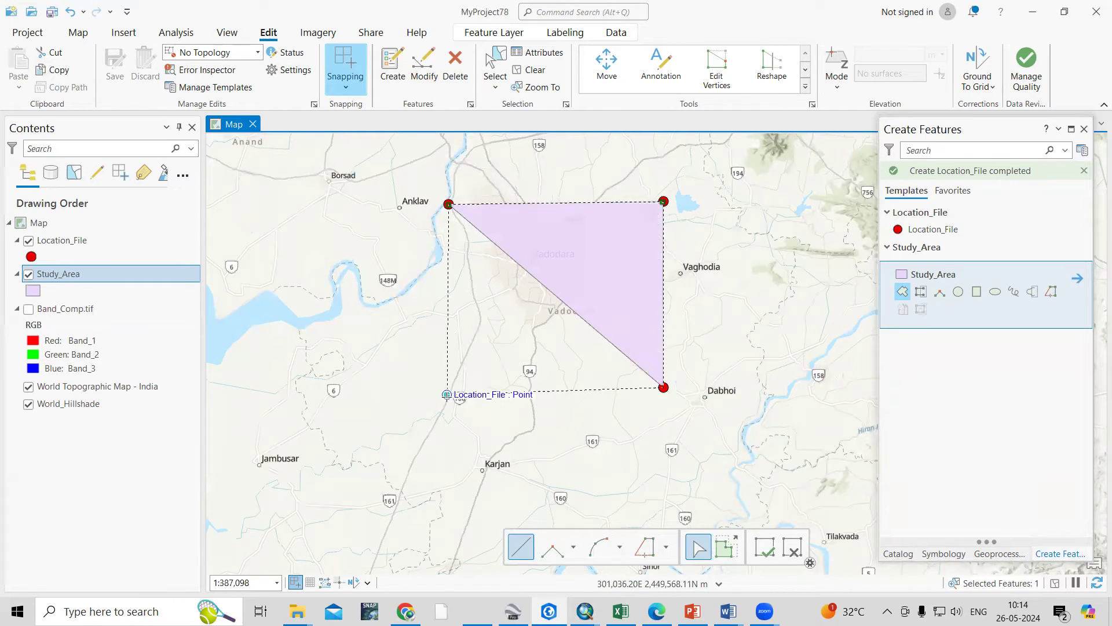
double_click(446, 394)
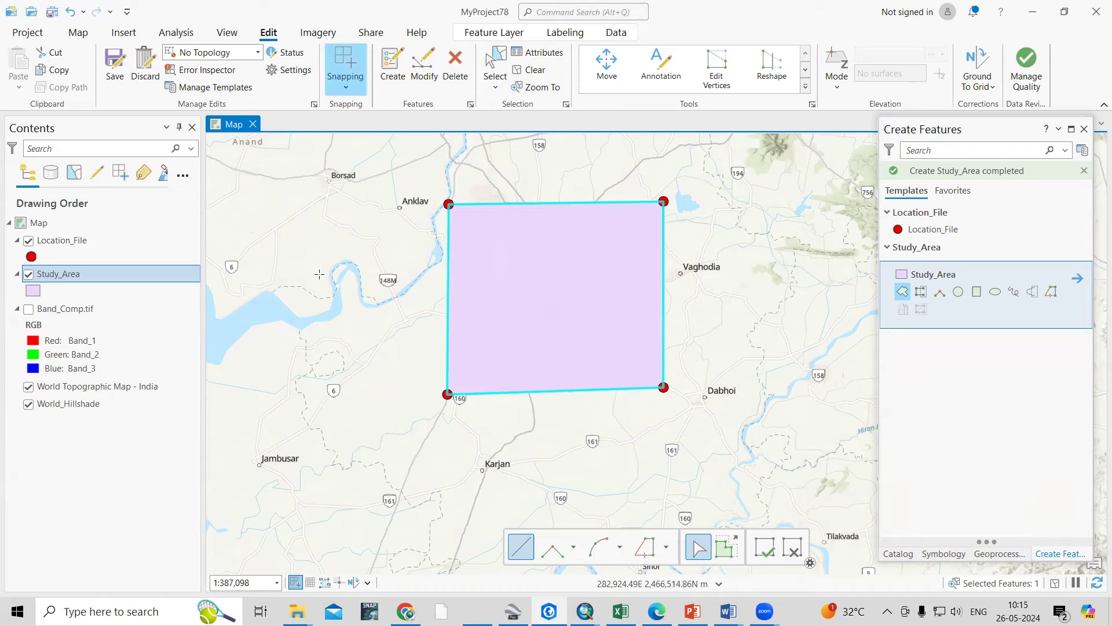
left_click(117, 68)
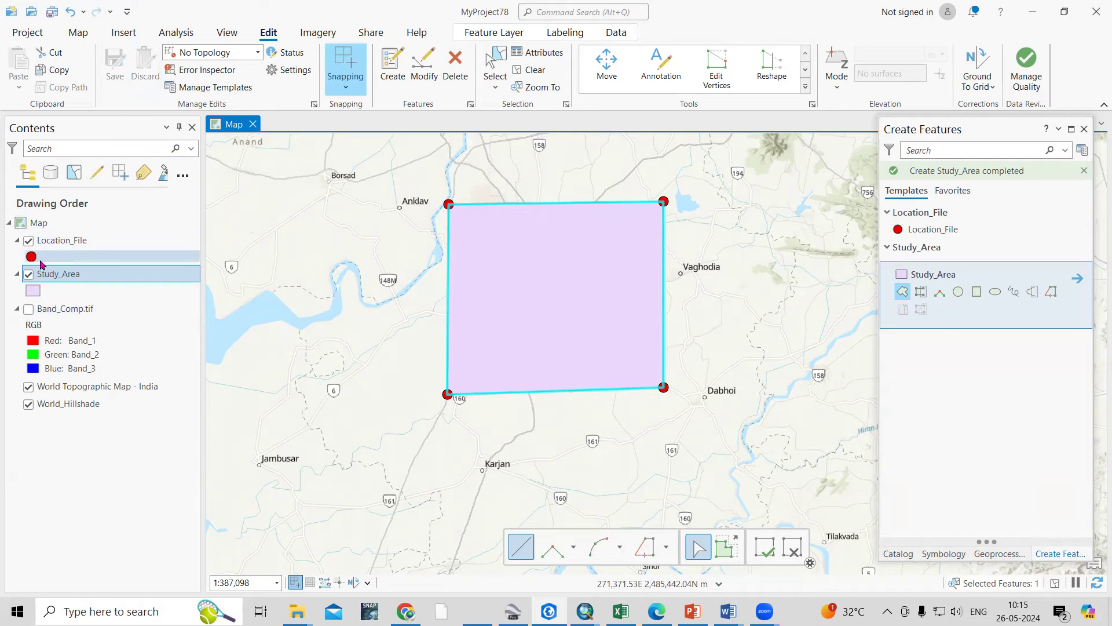
left_click(28, 309)
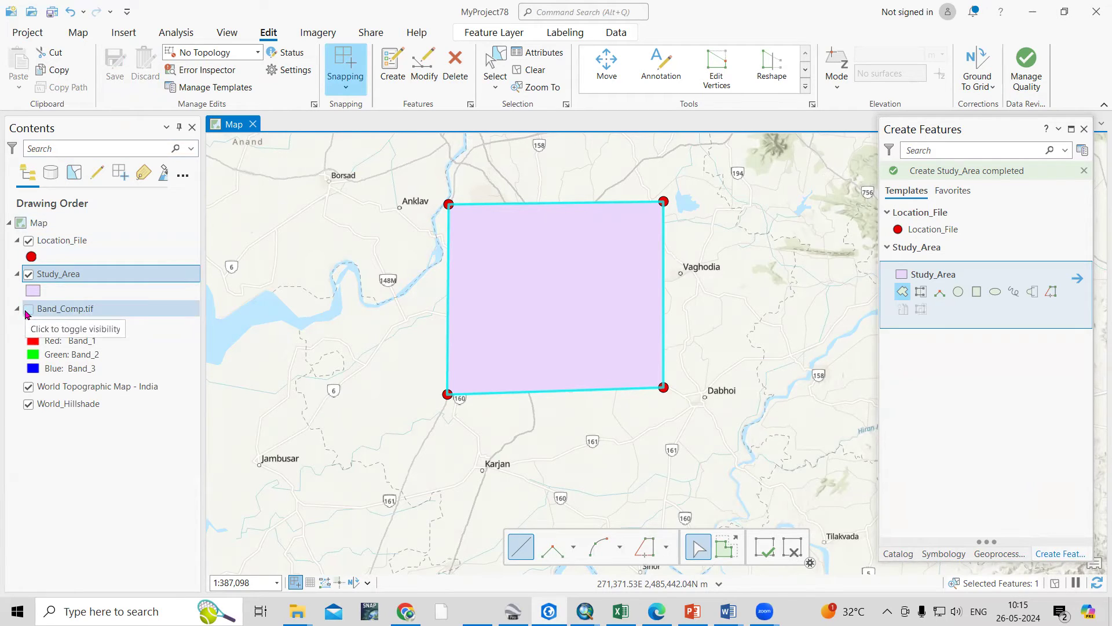
Turn on the Band_Comp.tif layer and zoom out and back in over the imagery
left_click(27, 311)
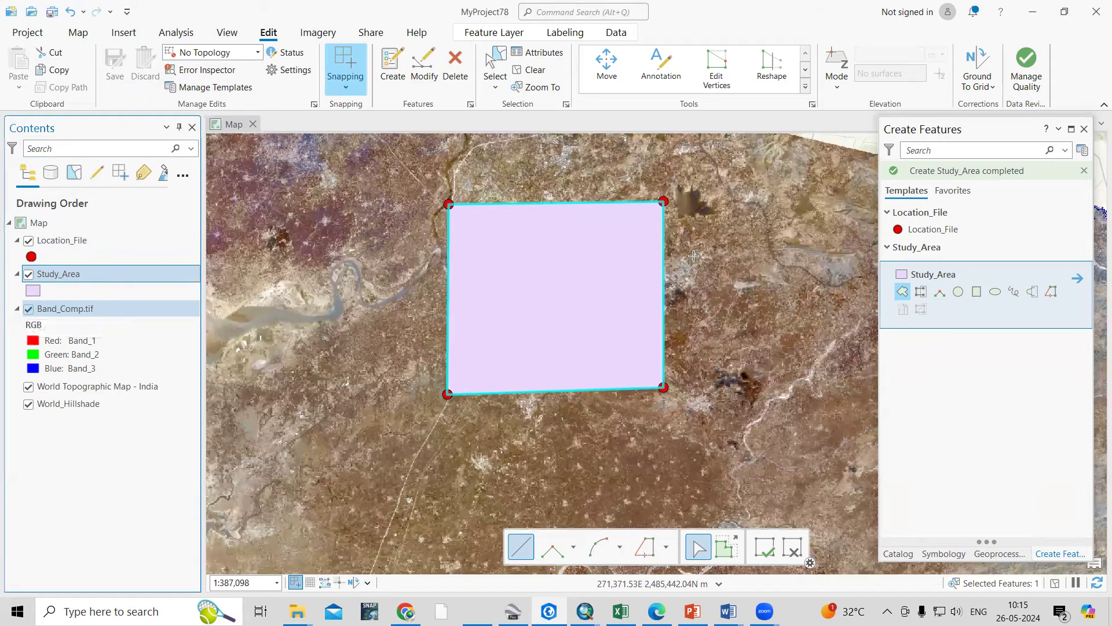
scroll(694, 255, "down", 2)
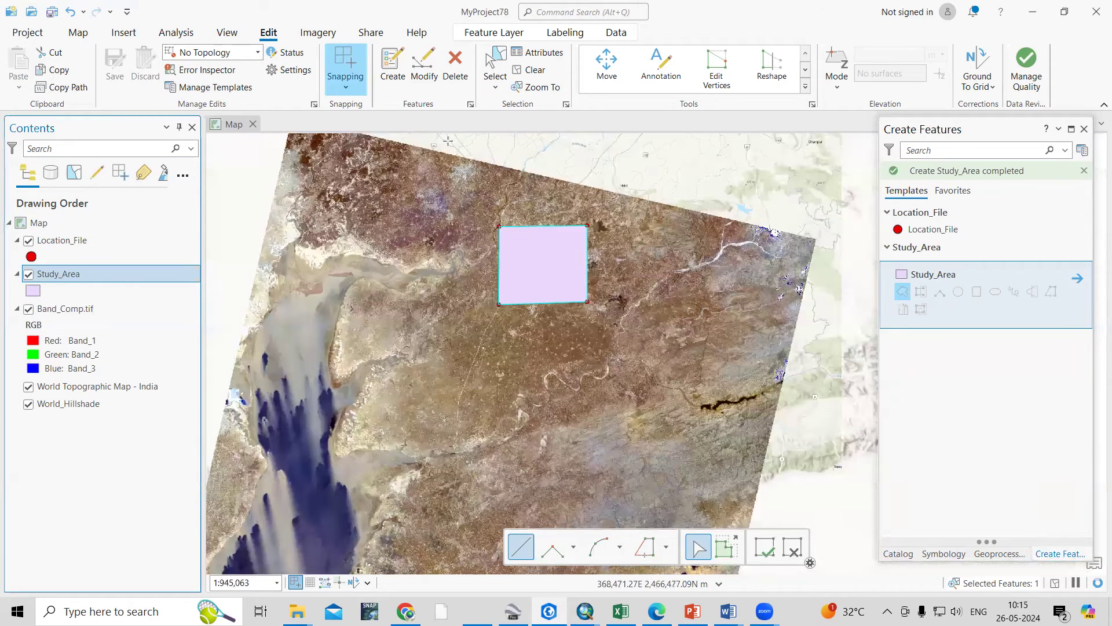
scroll(427, 163, "down", 1)
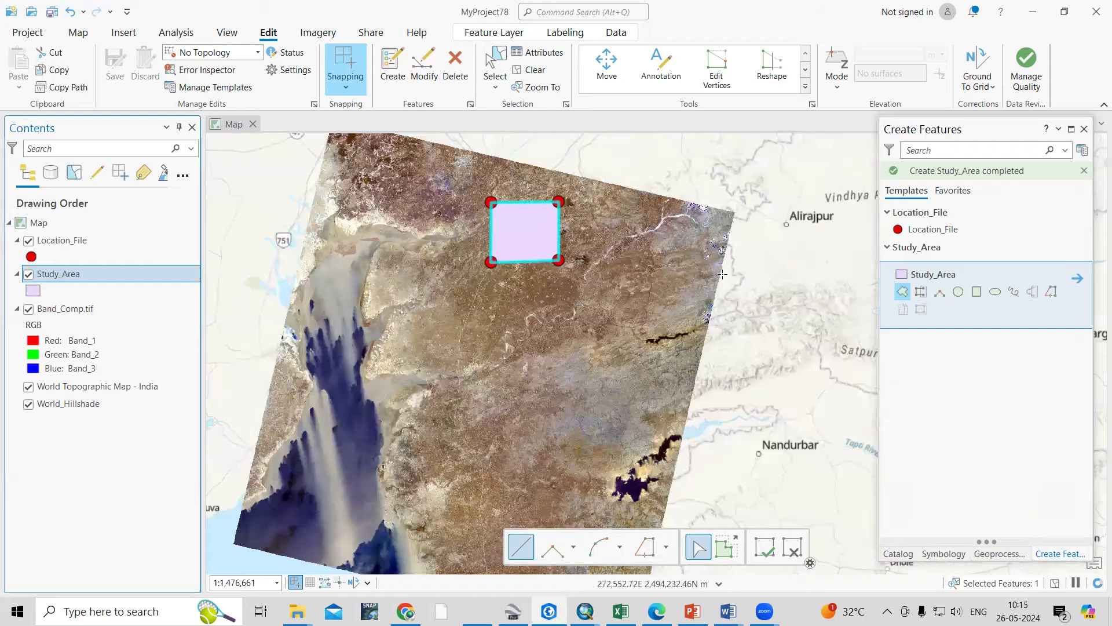
scroll(582, 262, "up", 2)
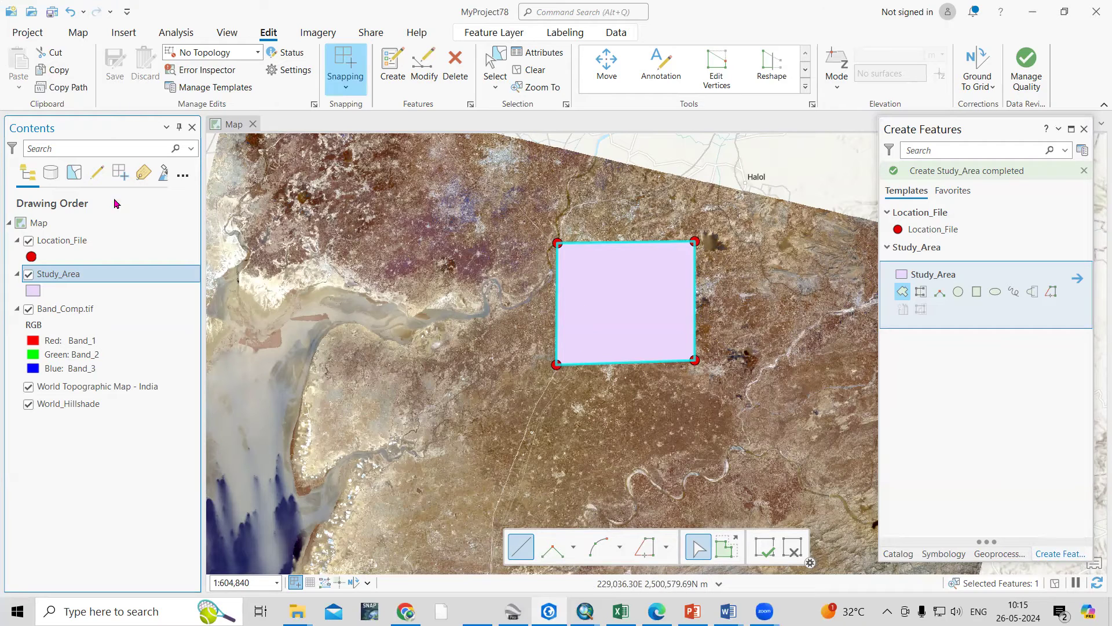
Display Band_Comp.tif with Band_5 on red, Band_4 on green and Band_3 on blue
right_click(68, 315)
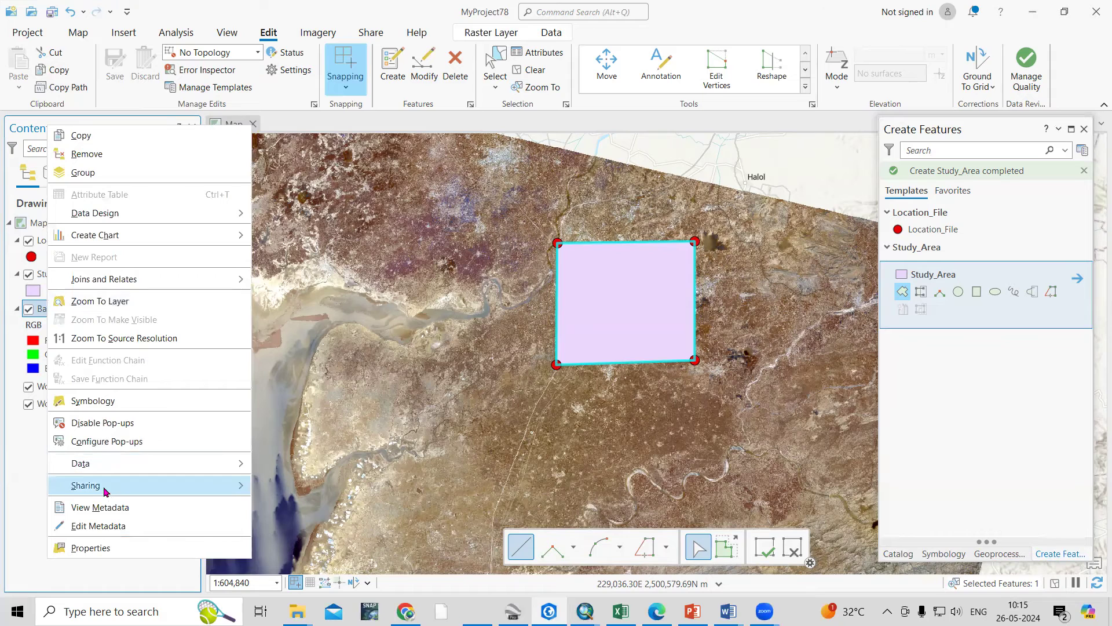
left_click(104, 404)
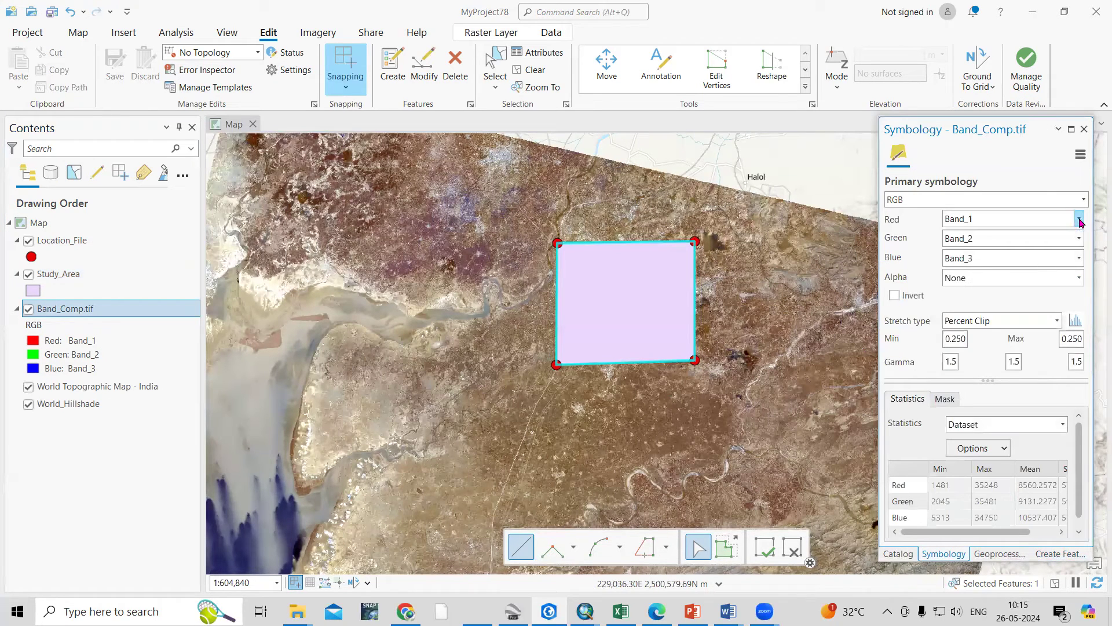
left_click(1079, 218)
left_click(1033, 305)
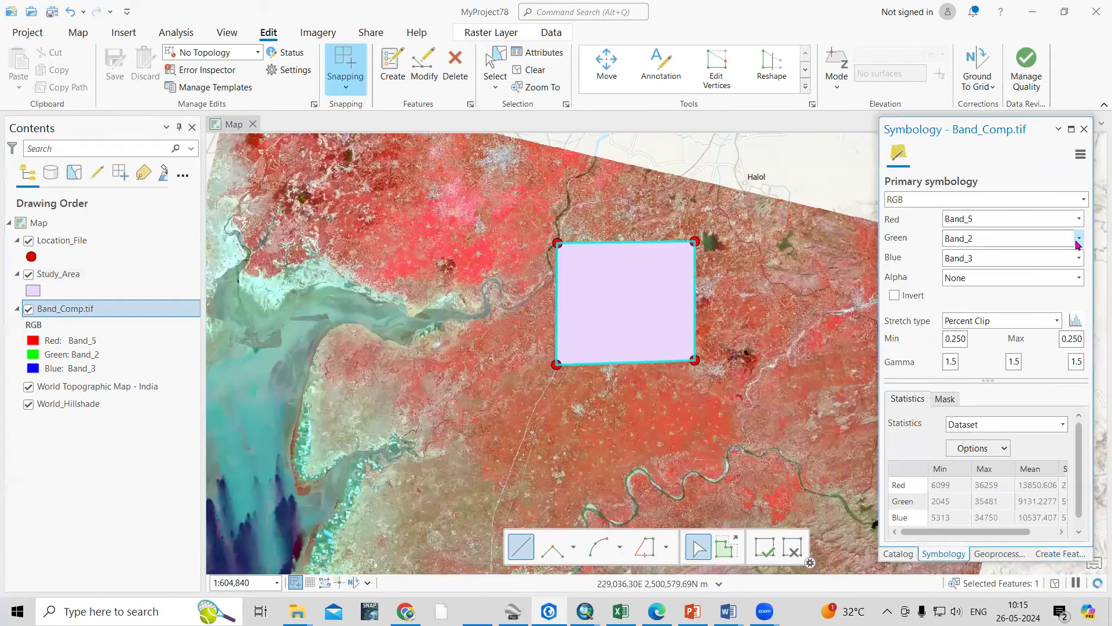
left_click(1078, 238)
left_click(1020, 312)
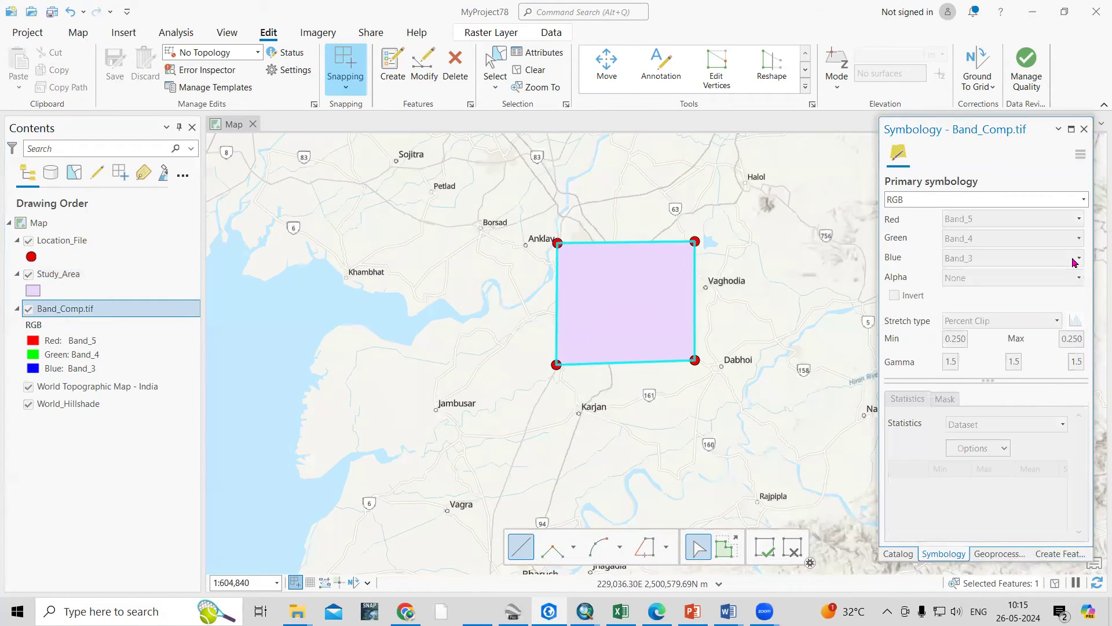
left_click(1066, 262)
left_click(1030, 310)
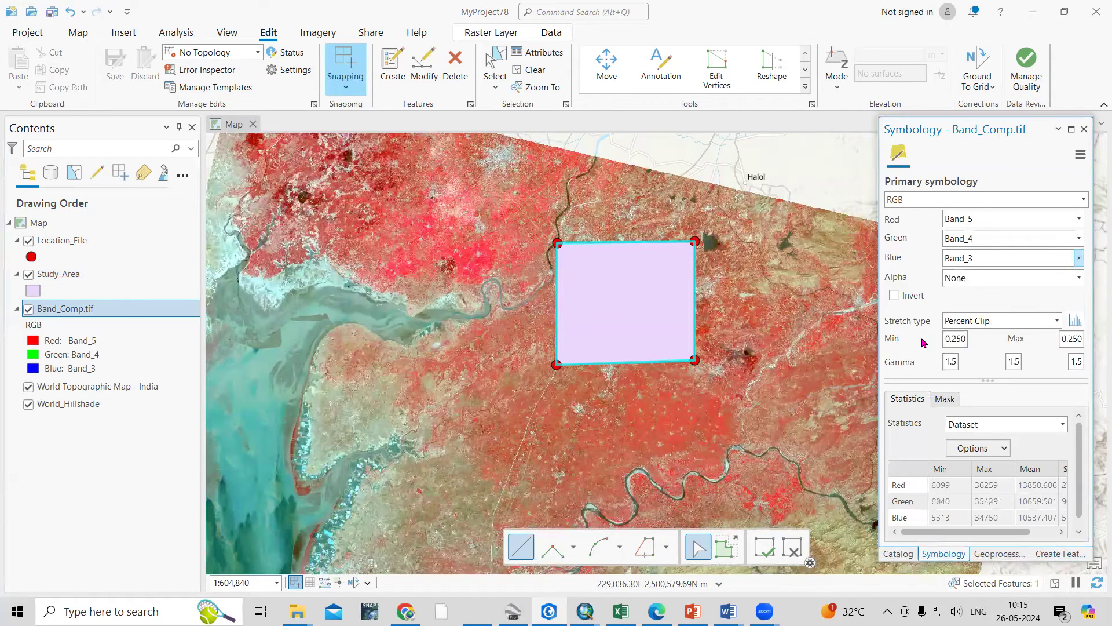
Give the Study_Area layer a hollow Black Outline symbol
left_click(34, 296)
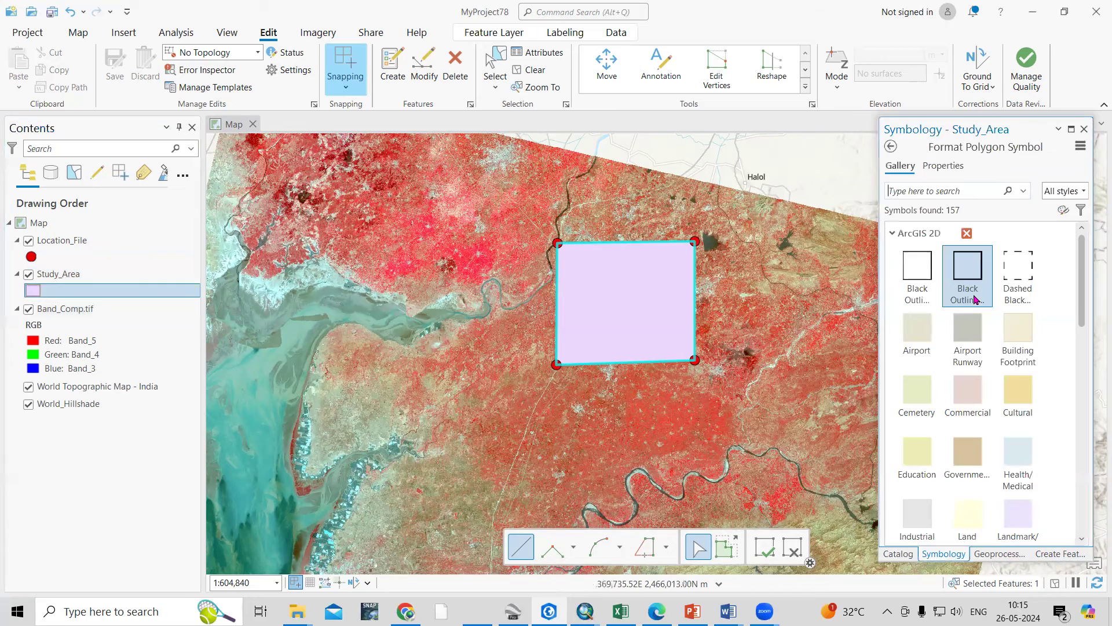
left_click(917, 266)
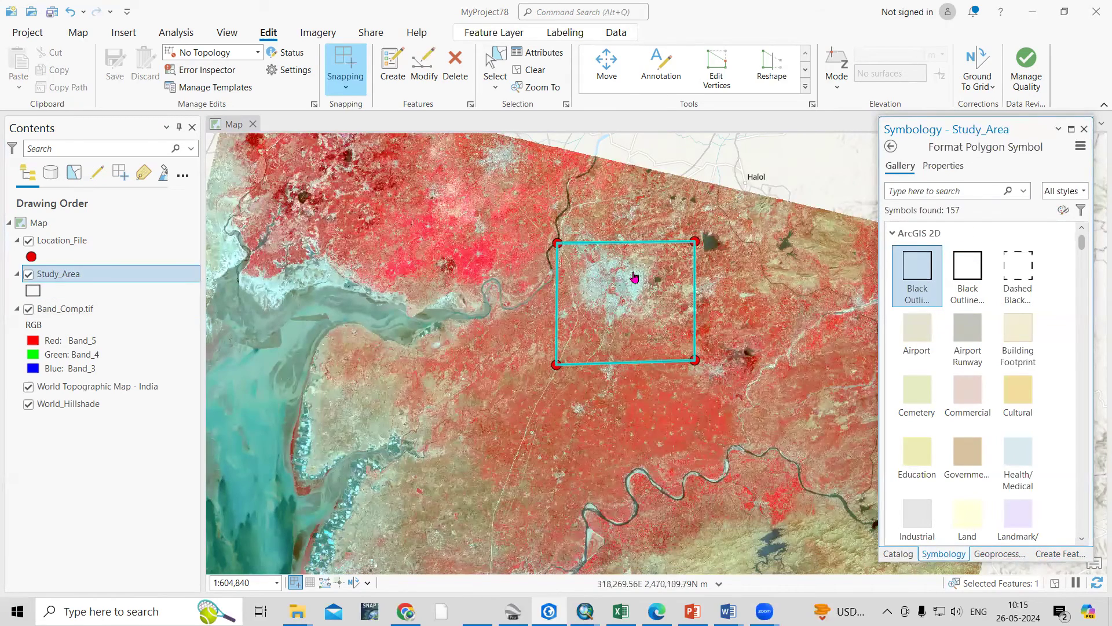
scroll(635, 275, "up", 2)
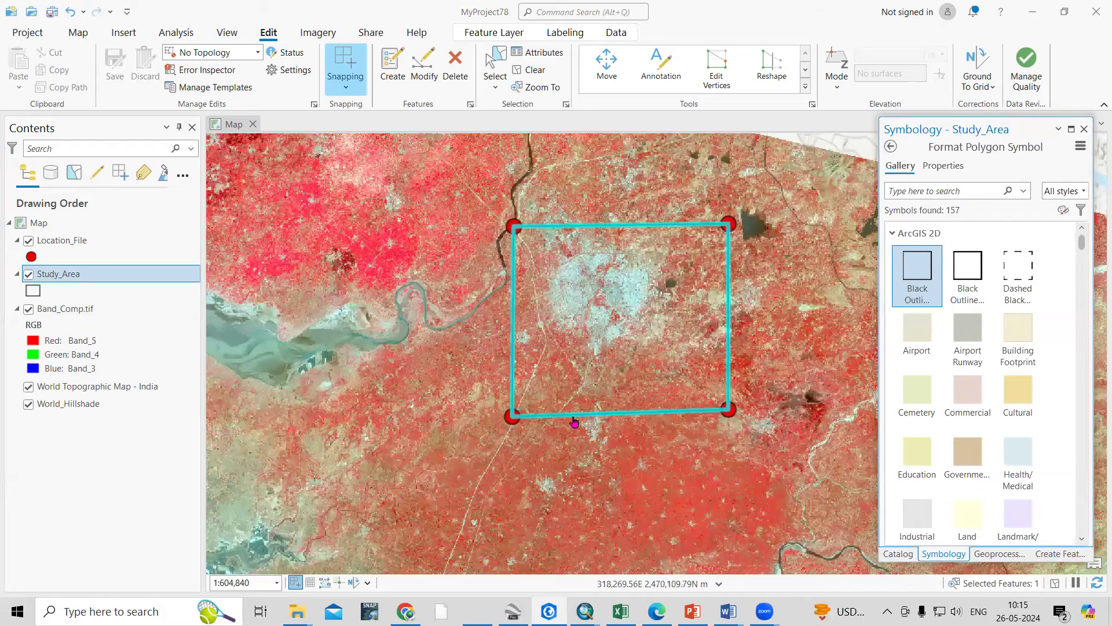
left_click(891, 148)
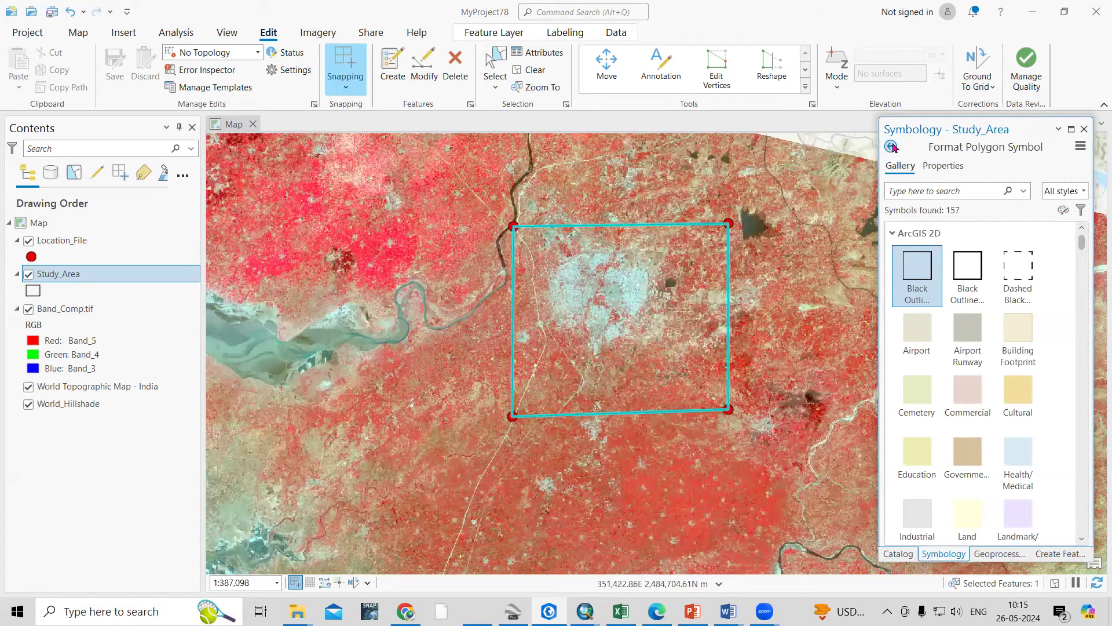
Open Extract by Mask via Toolboxes > Spatial Analyst Tools > Extraction in Geoprocessing
left_click(995, 557)
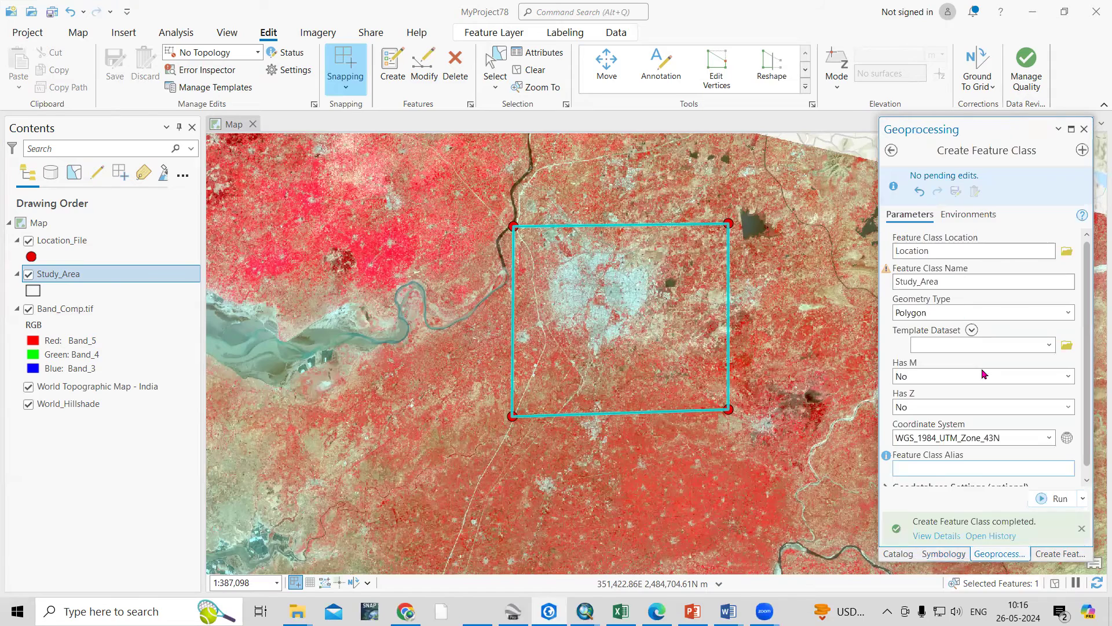
left_click(892, 150)
left_click(951, 178)
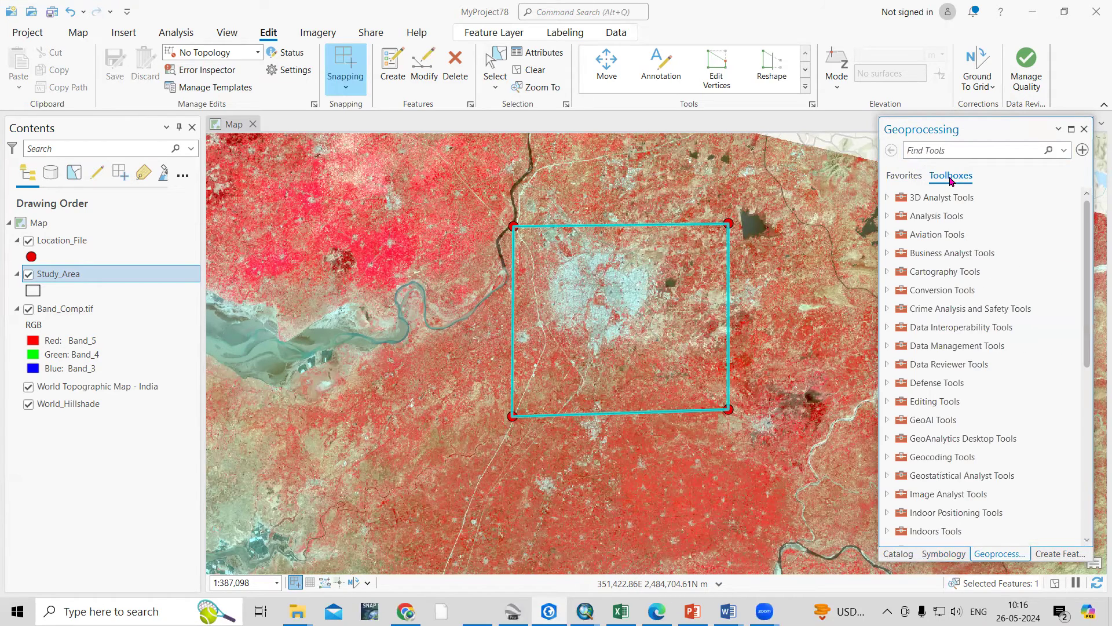
scroll(990, 324, "down", 3)
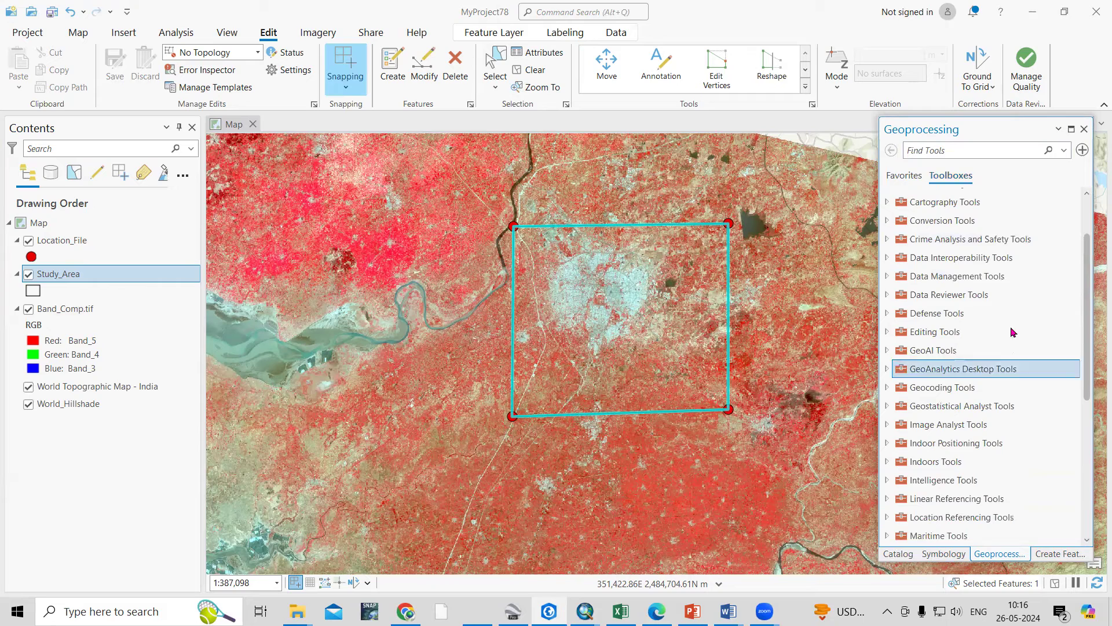
scroll(1028, 384, "down", 5)
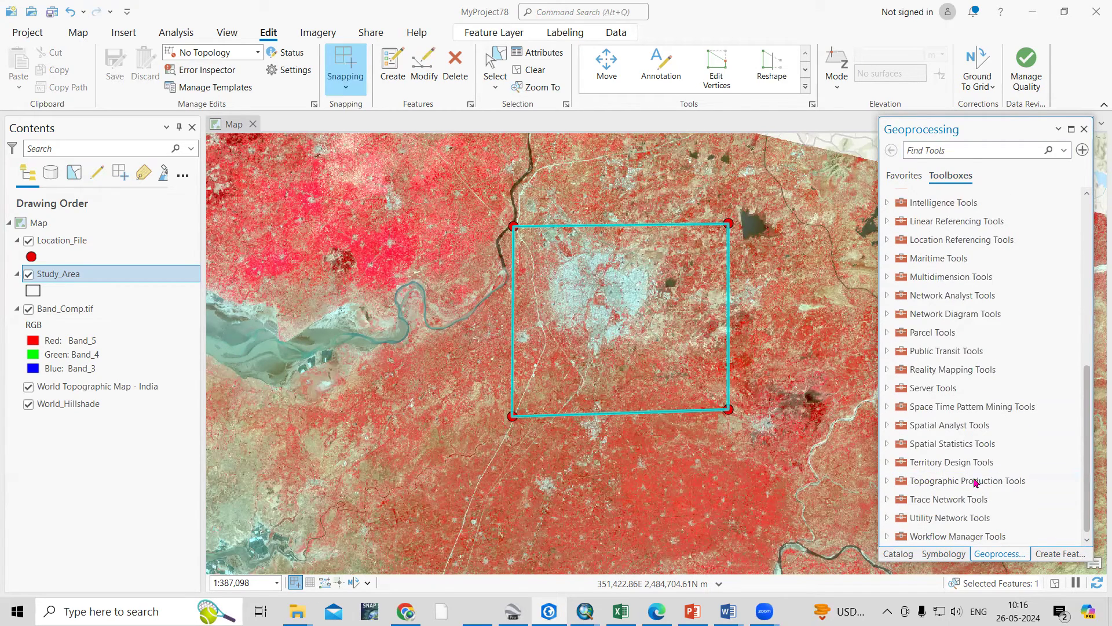
left_click(968, 432)
double_click(967, 432)
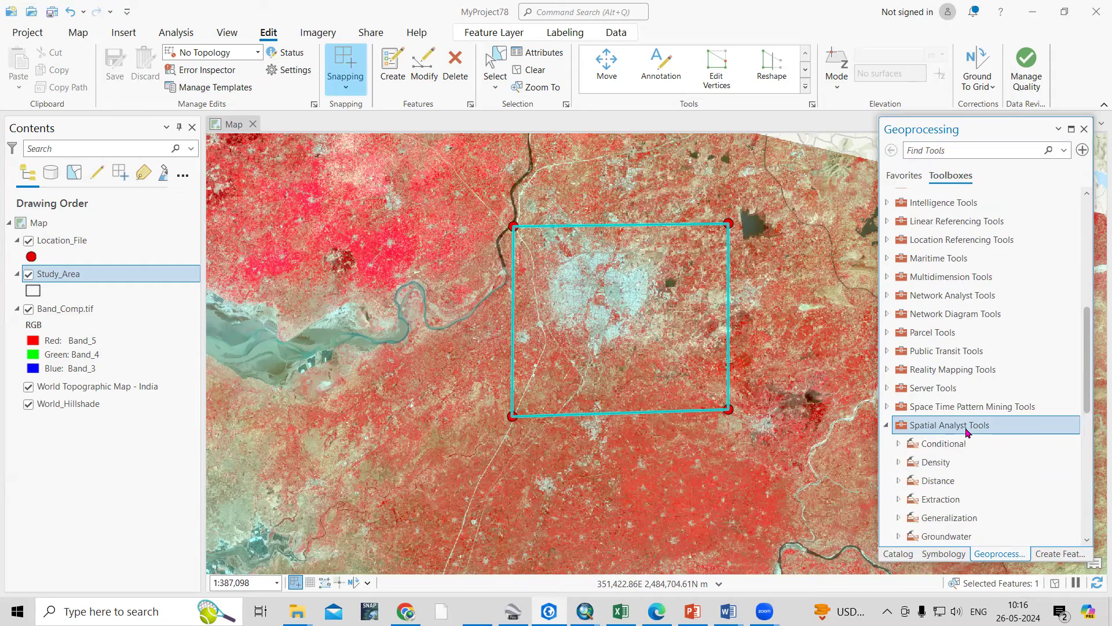
scroll(998, 458, "down", 1)
double_click(963, 435)
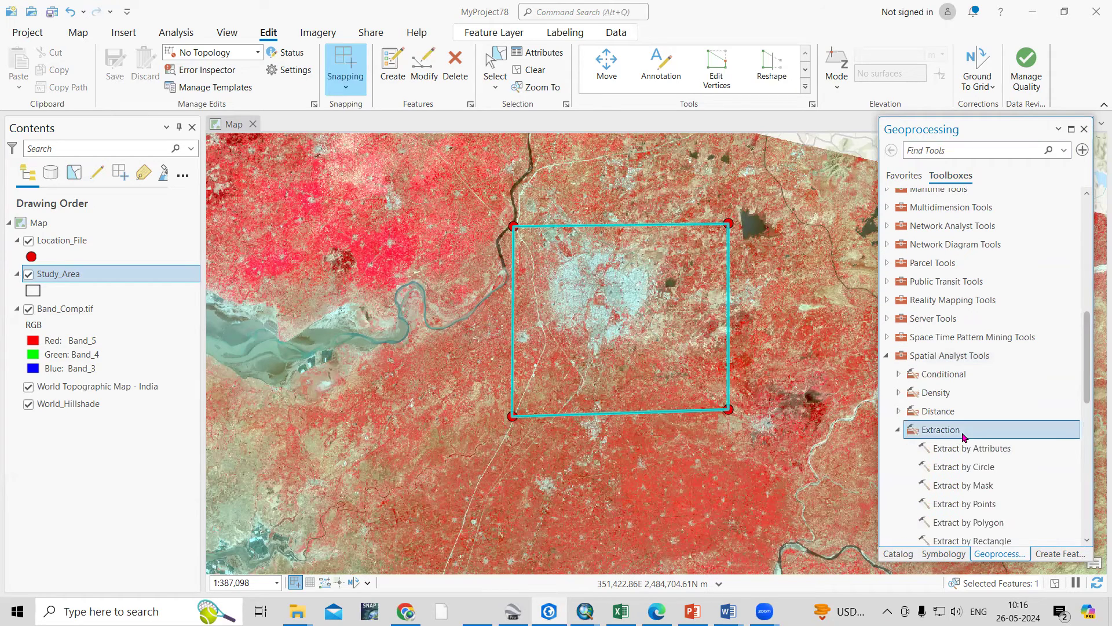
double_click(985, 491)
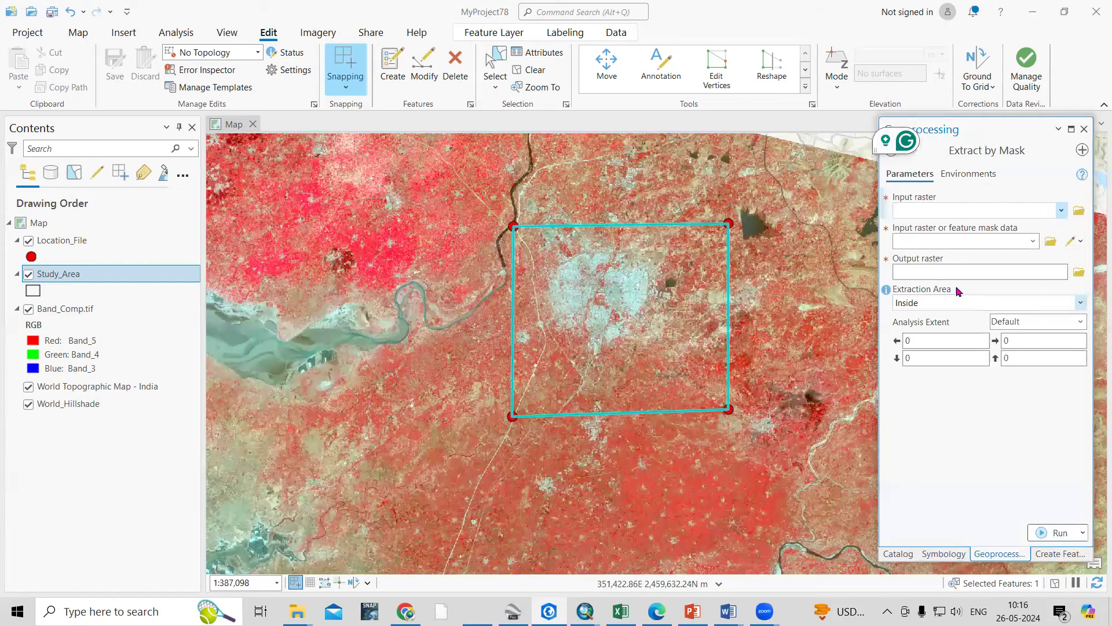
Run Extract by Mask on Band_Comp.tif with Study_Area as mask, output Extract_Band1
left_click(1061, 211)
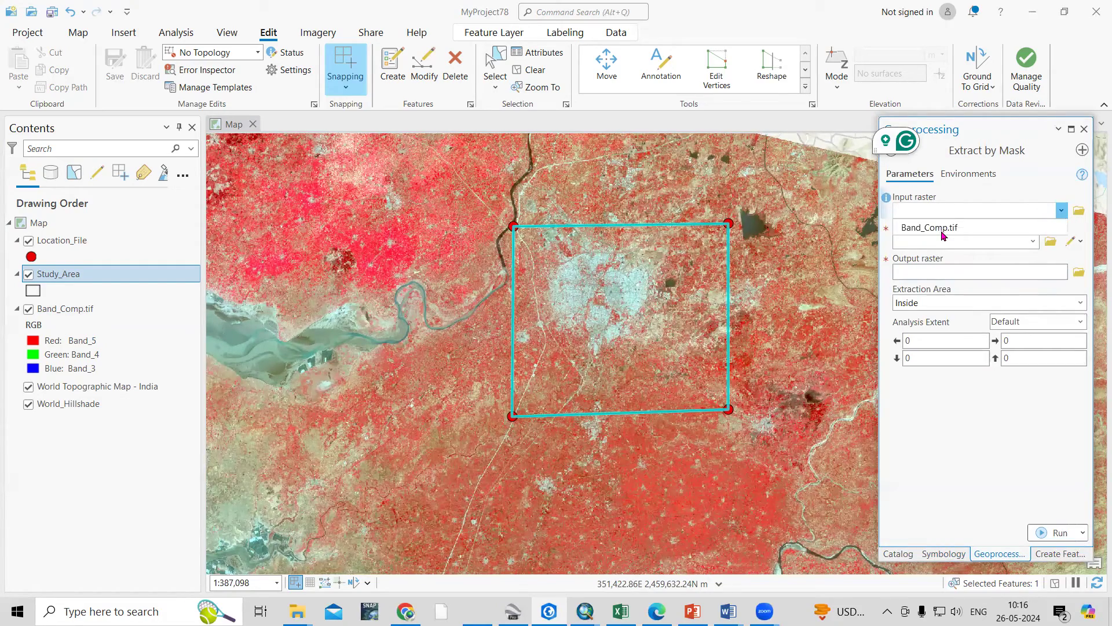
left_click(943, 232)
left_click(969, 239)
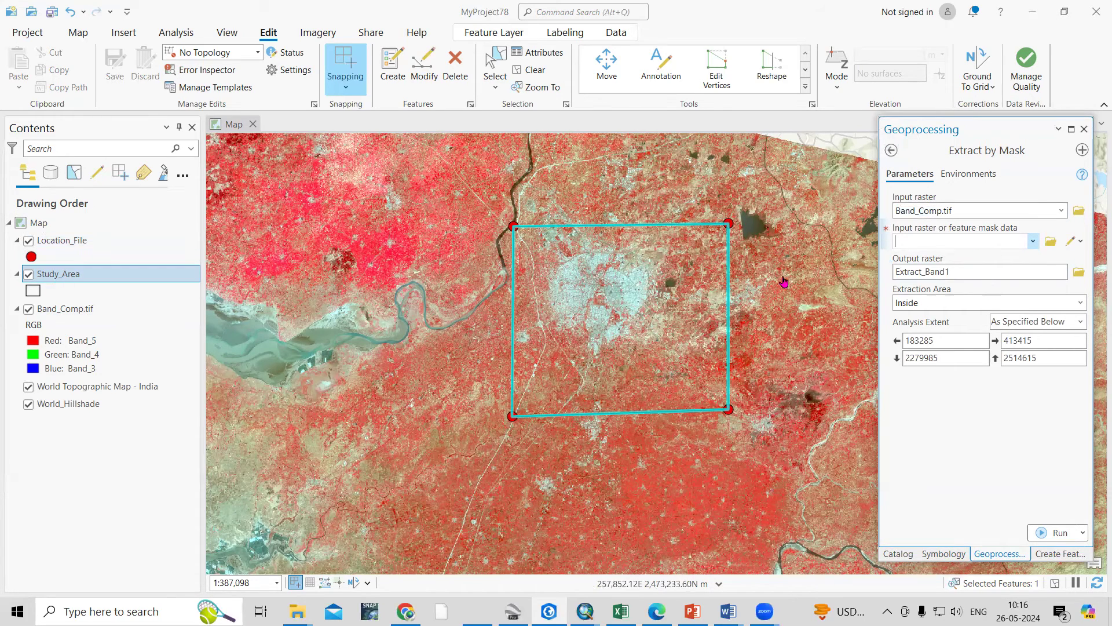
left_click(1033, 241)
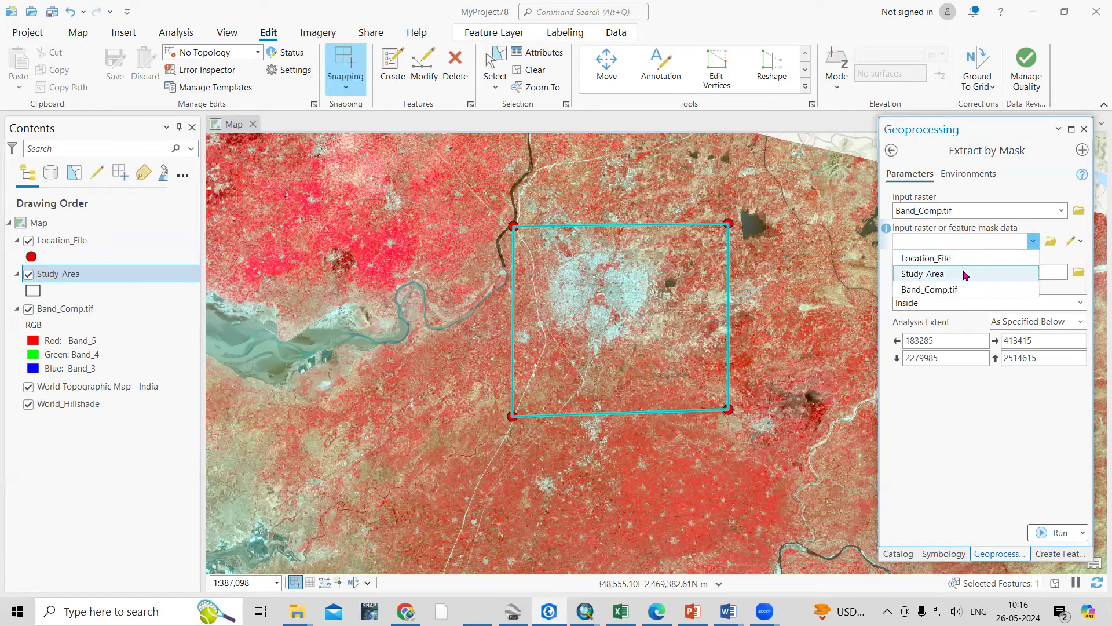
left_click(964, 274)
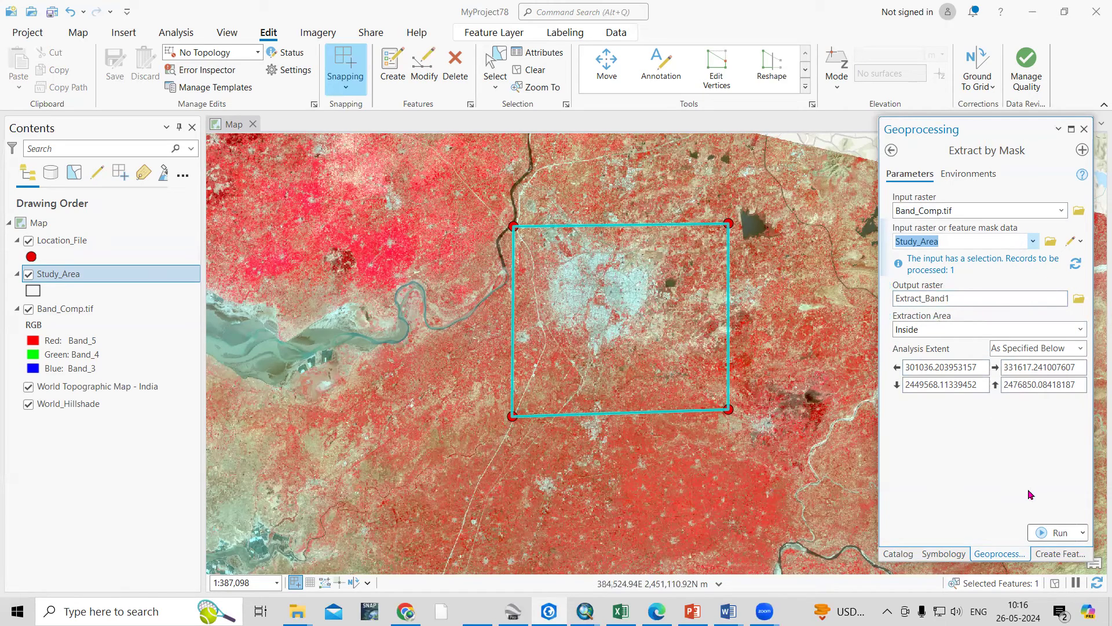
left_click(1060, 533)
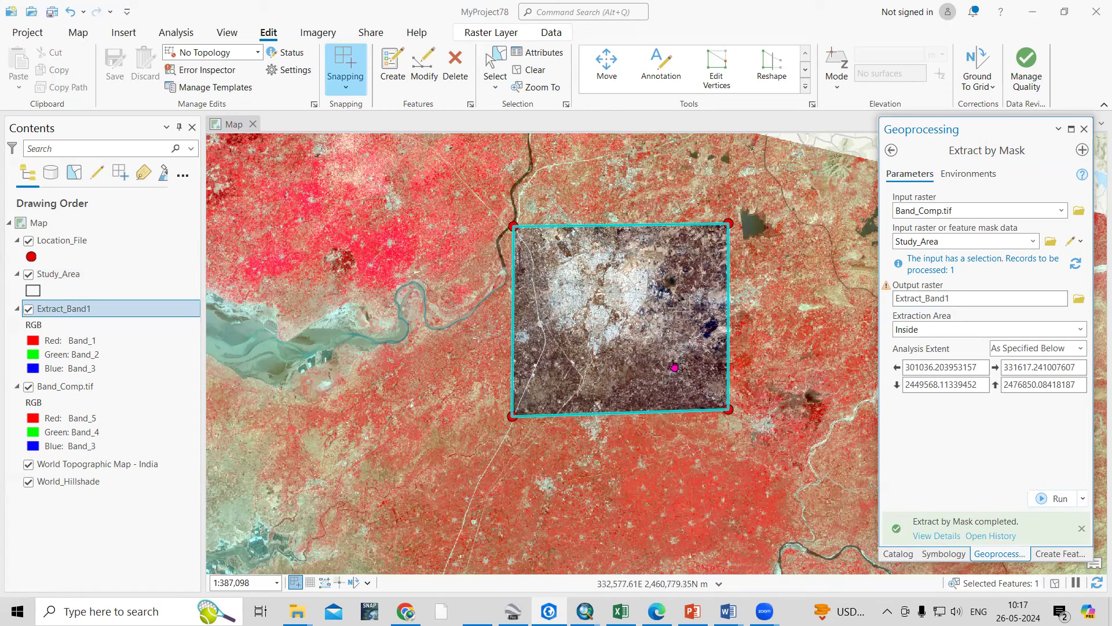
Hide Band_Comp.tif, draw Extract_Band1 as Band_5/Band_4/Band_3, and close Google Earth's placemark editor
left_click(29, 387)
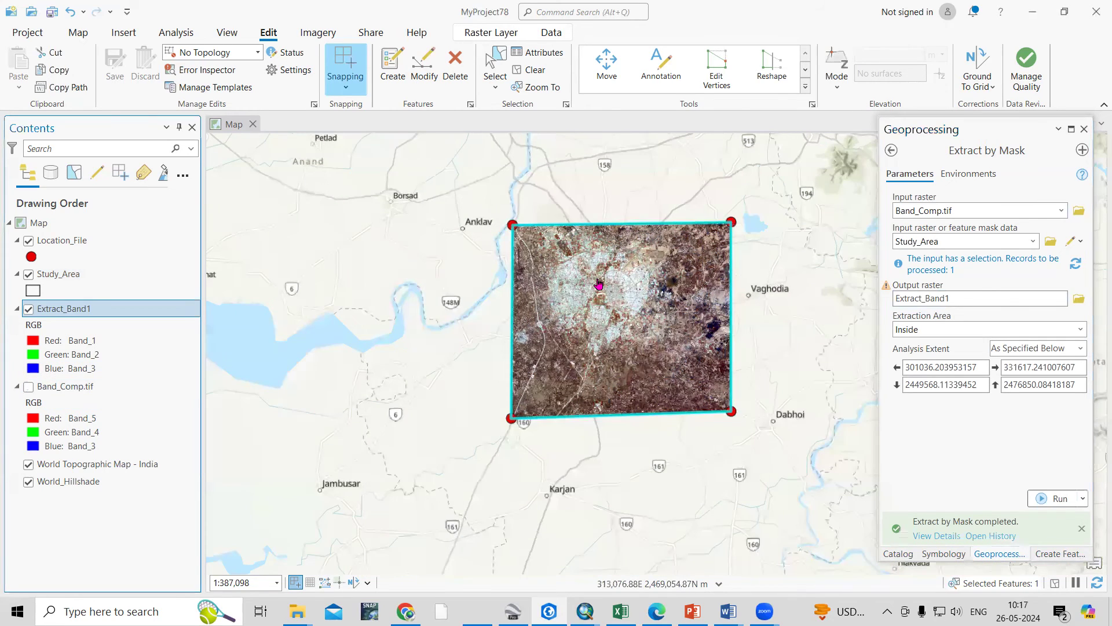
scroll(596, 278, "up", 2)
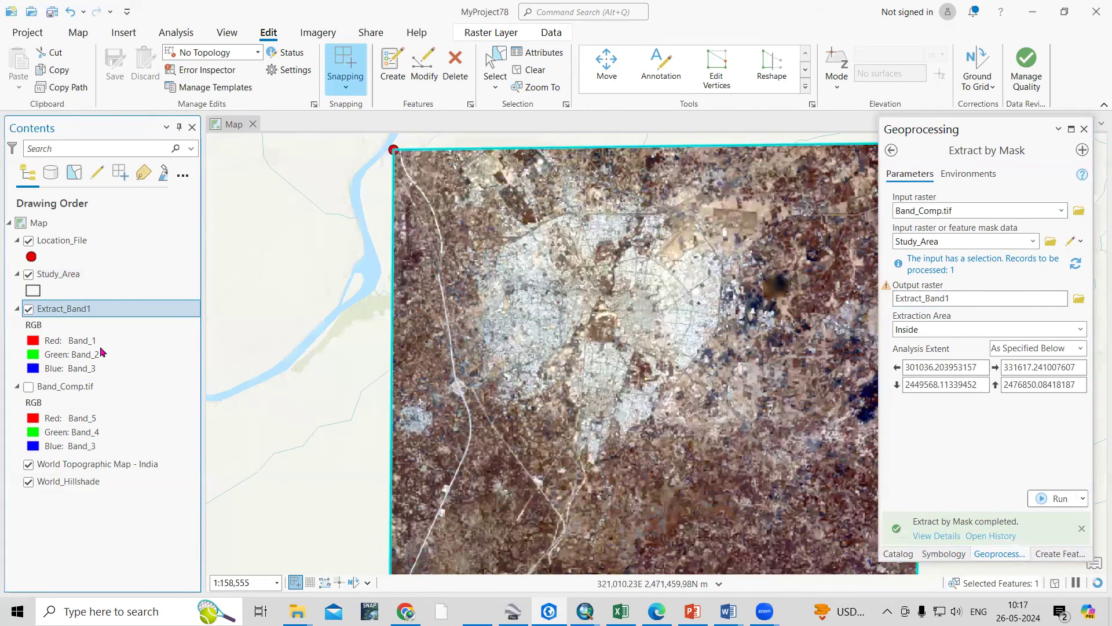
right_click(73, 316)
left_click(124, 304)
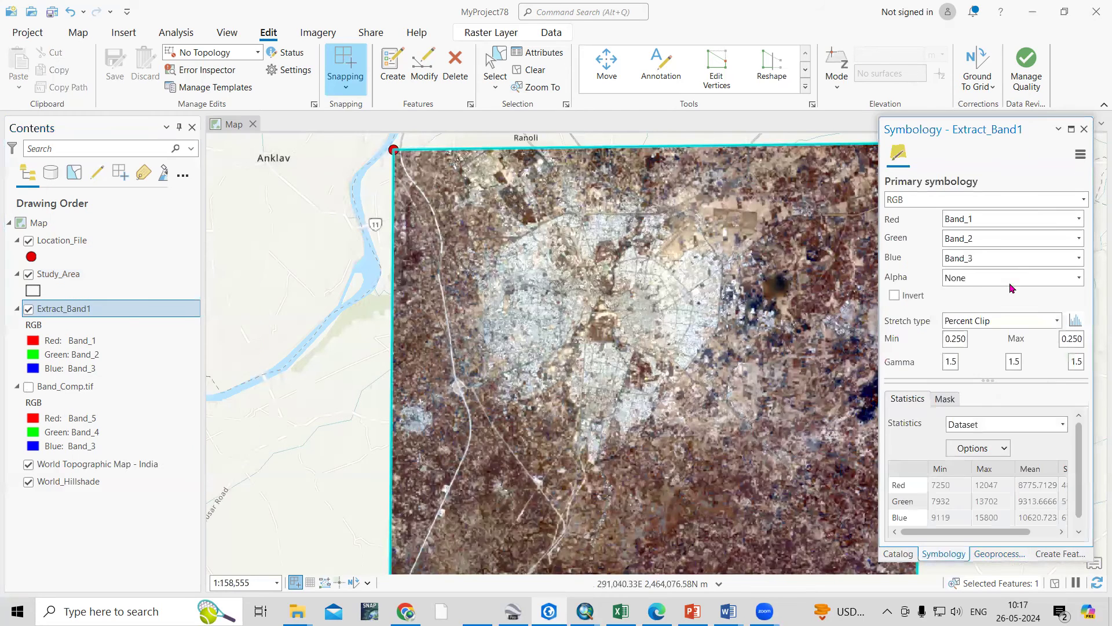
left_click(1069, 221)
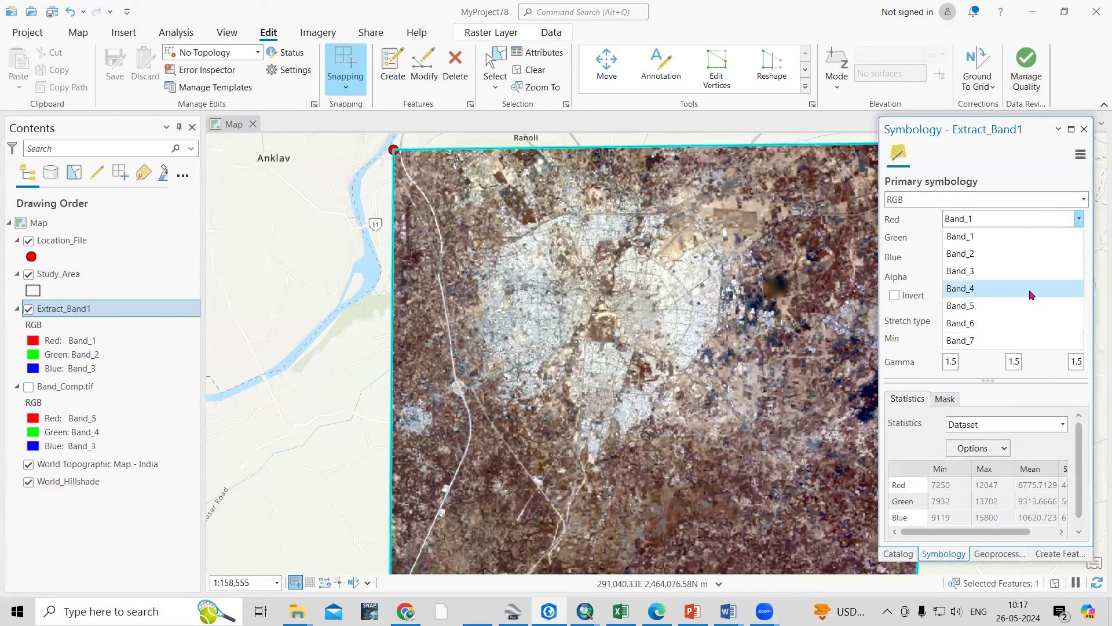
left_click(1035, 306)
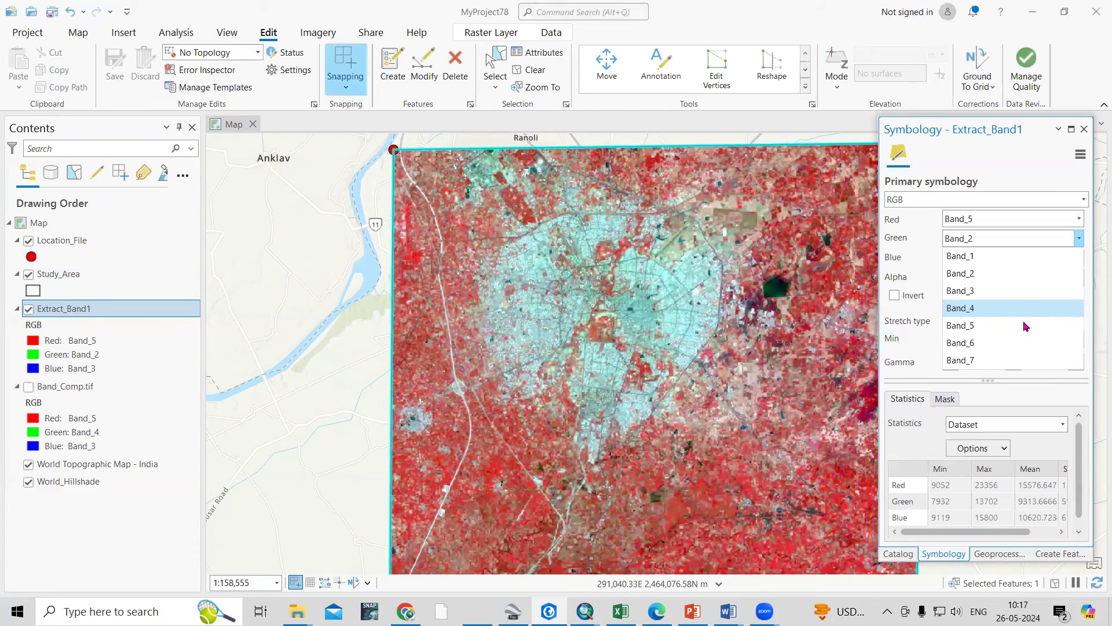
left_click(1023, 316)
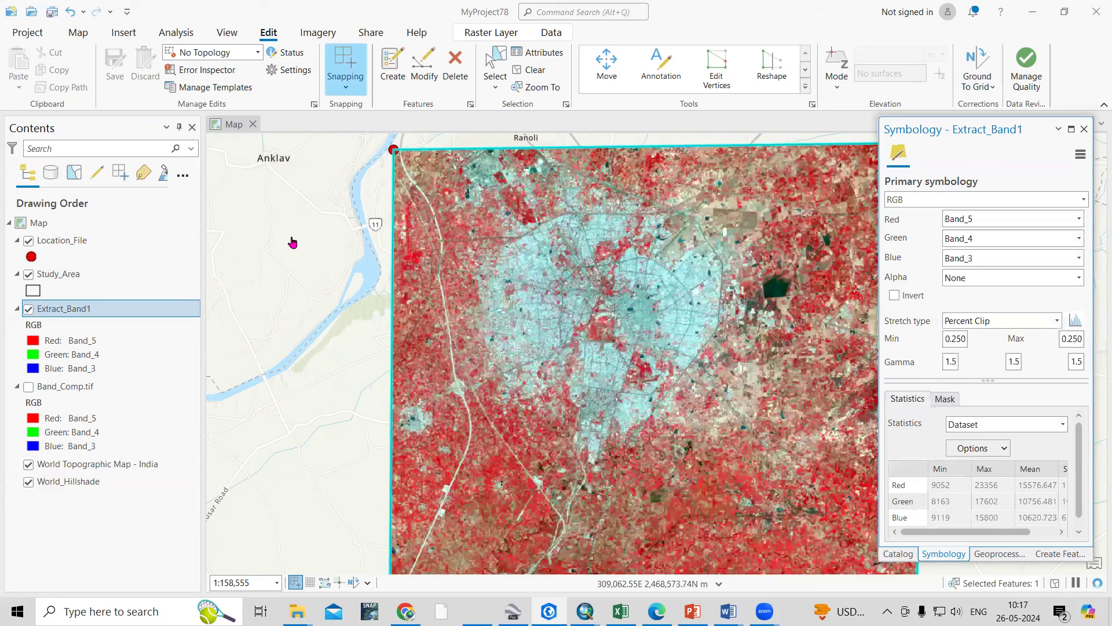
scroll(573, 288, "down", 2)
scroll(451, 249, "down", 2)
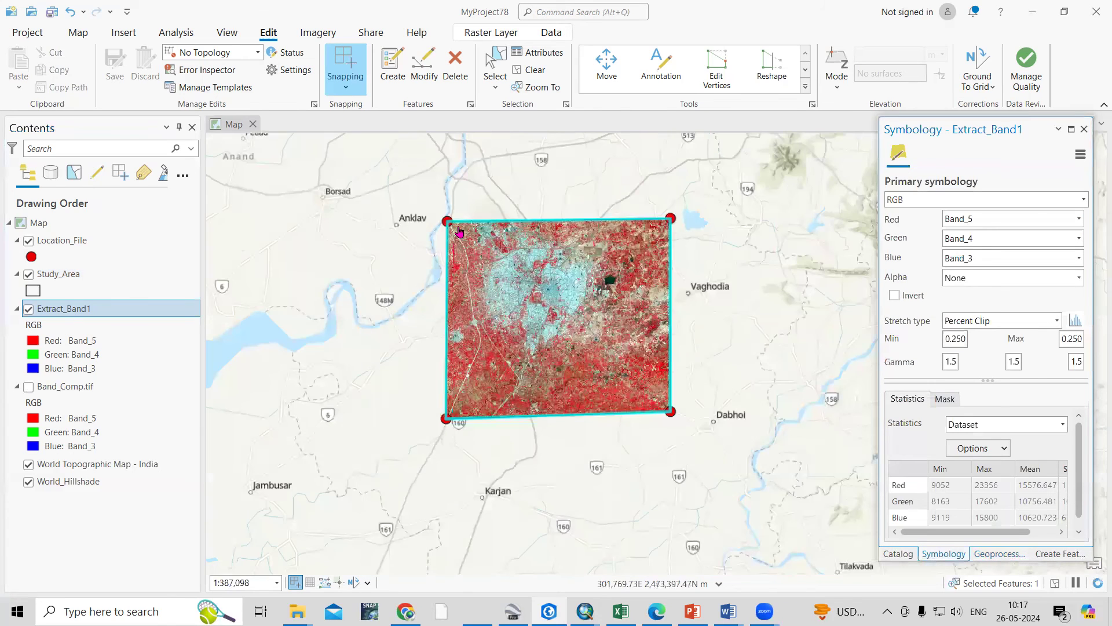
scroll(836, 254, "up", 1)
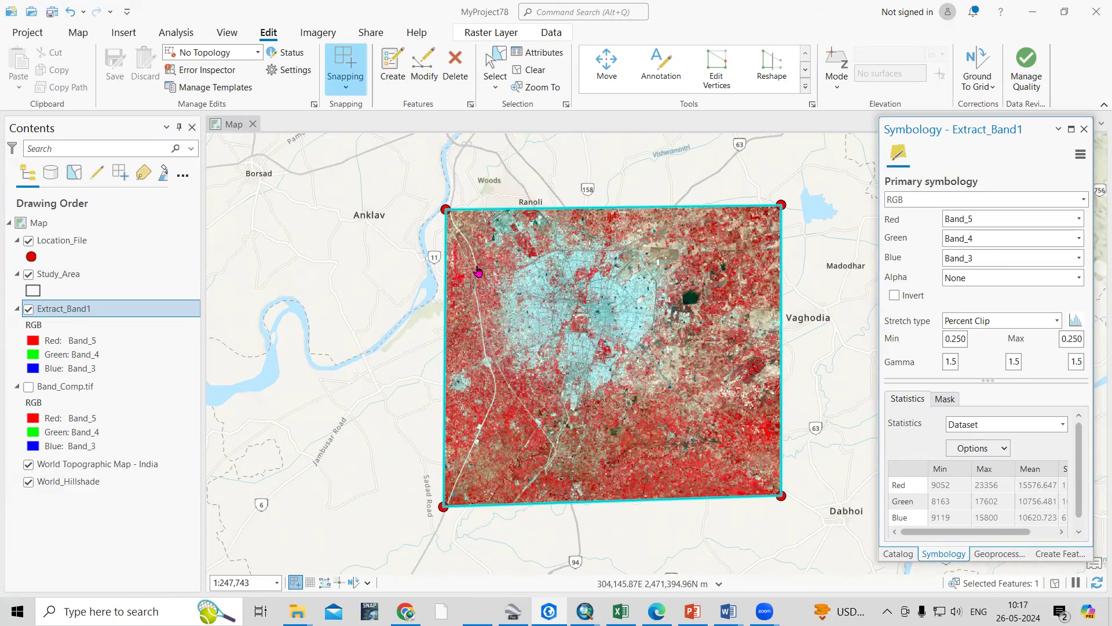
left_click(513, 609)
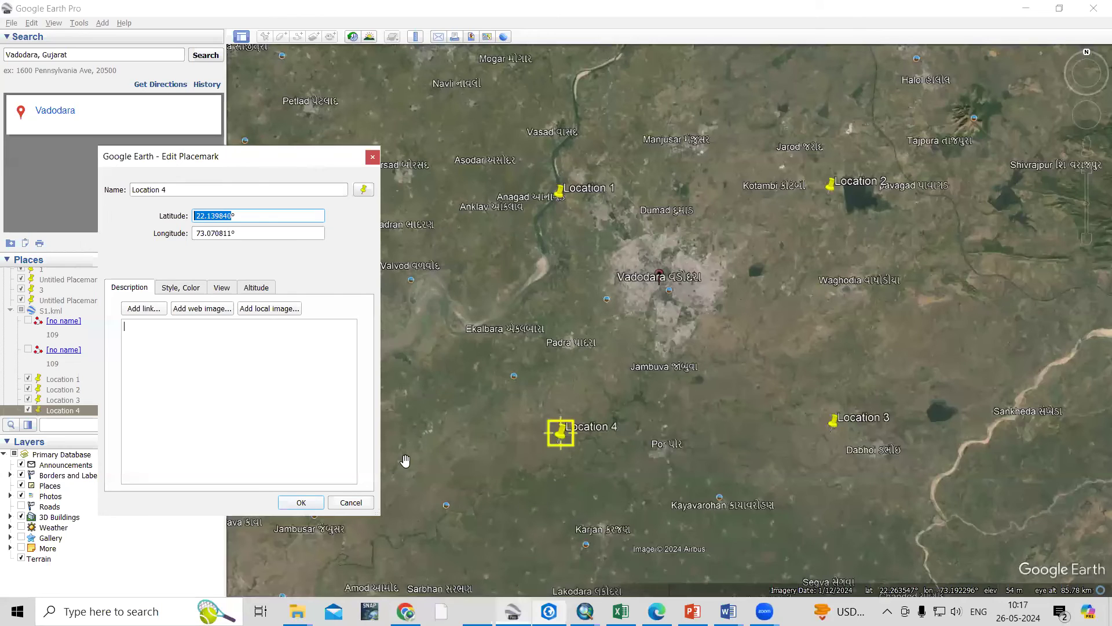
left_click(351, 503)
Switch from Google Earth Pro back to ArcGIS Pro with Alt+Tab to view the clipped Extract_Band1 image
key("alt+Tab")
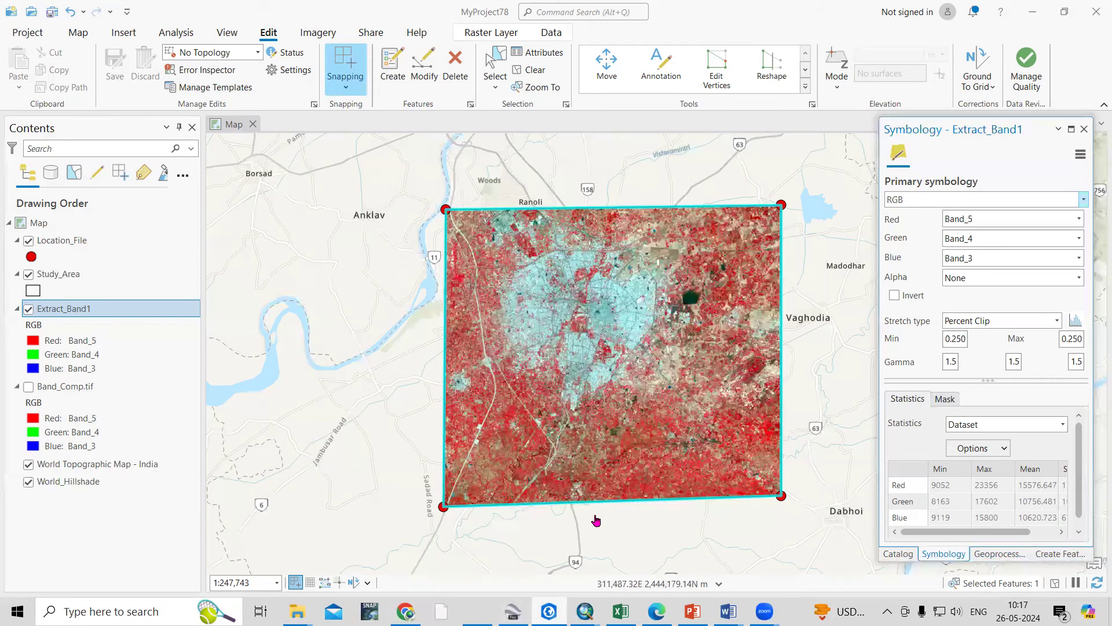